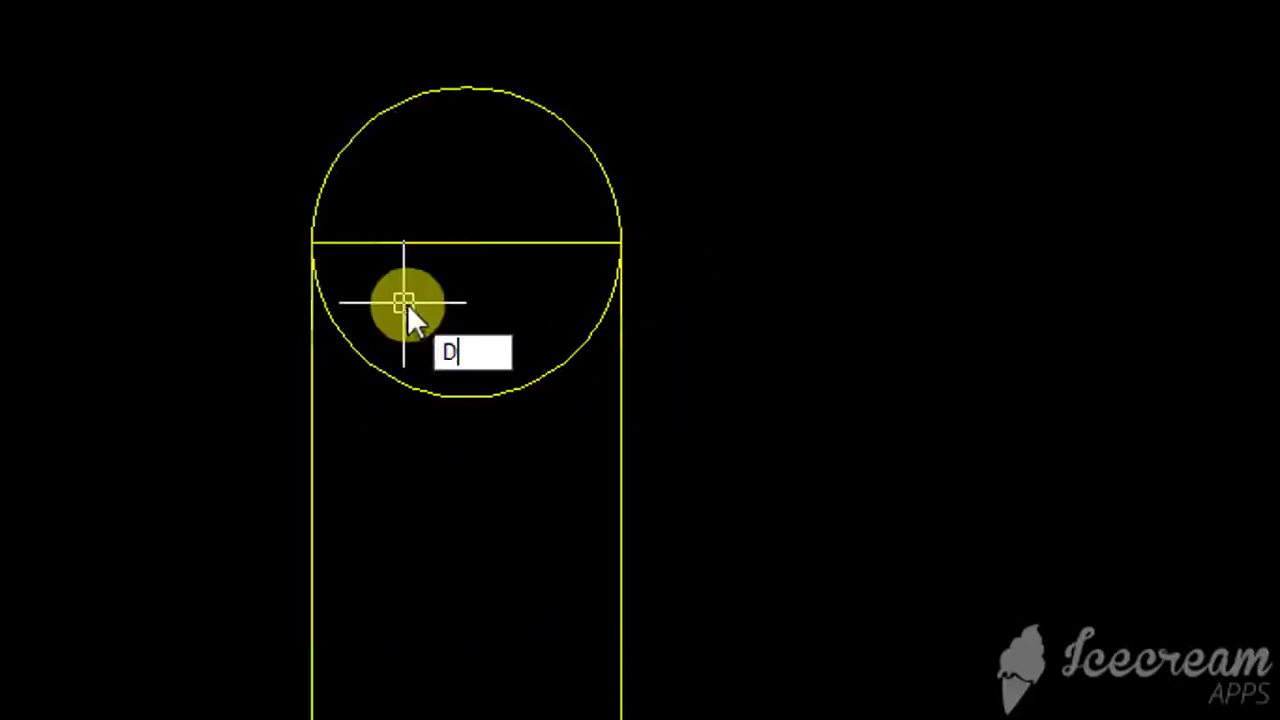
Divide the branch circle into 16 equal segments.
key(Return)
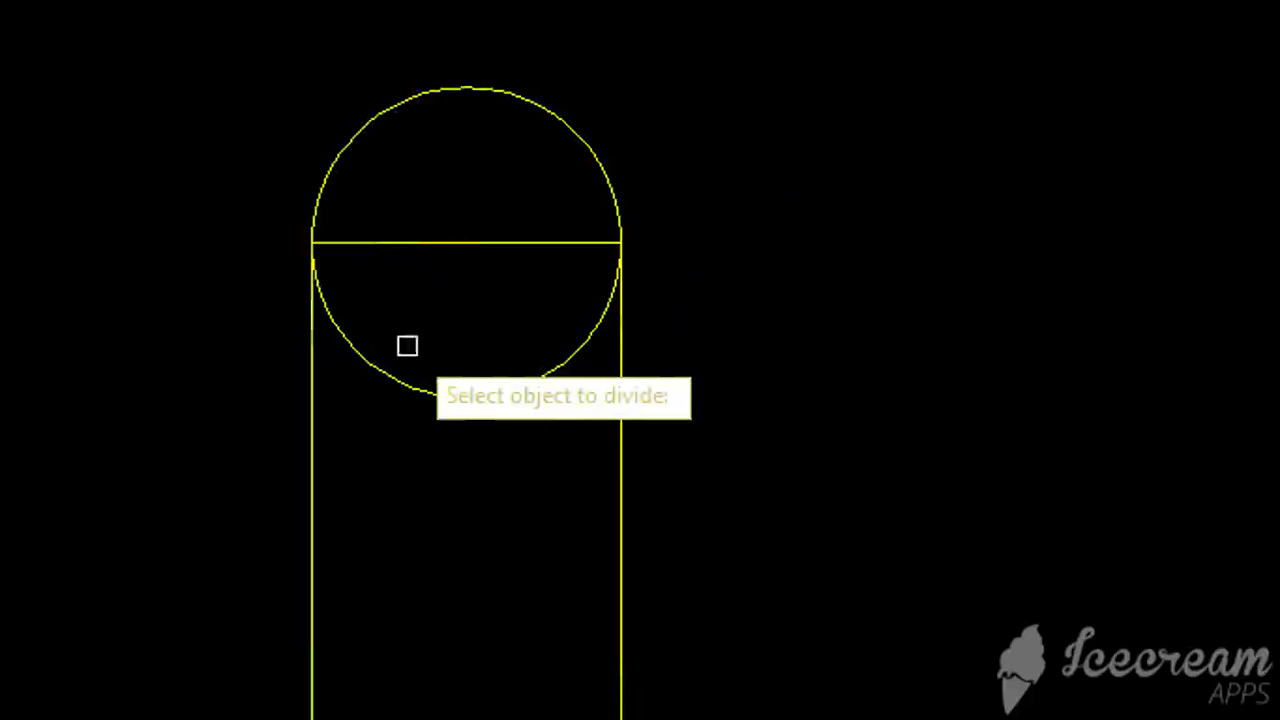
click(409, 381)
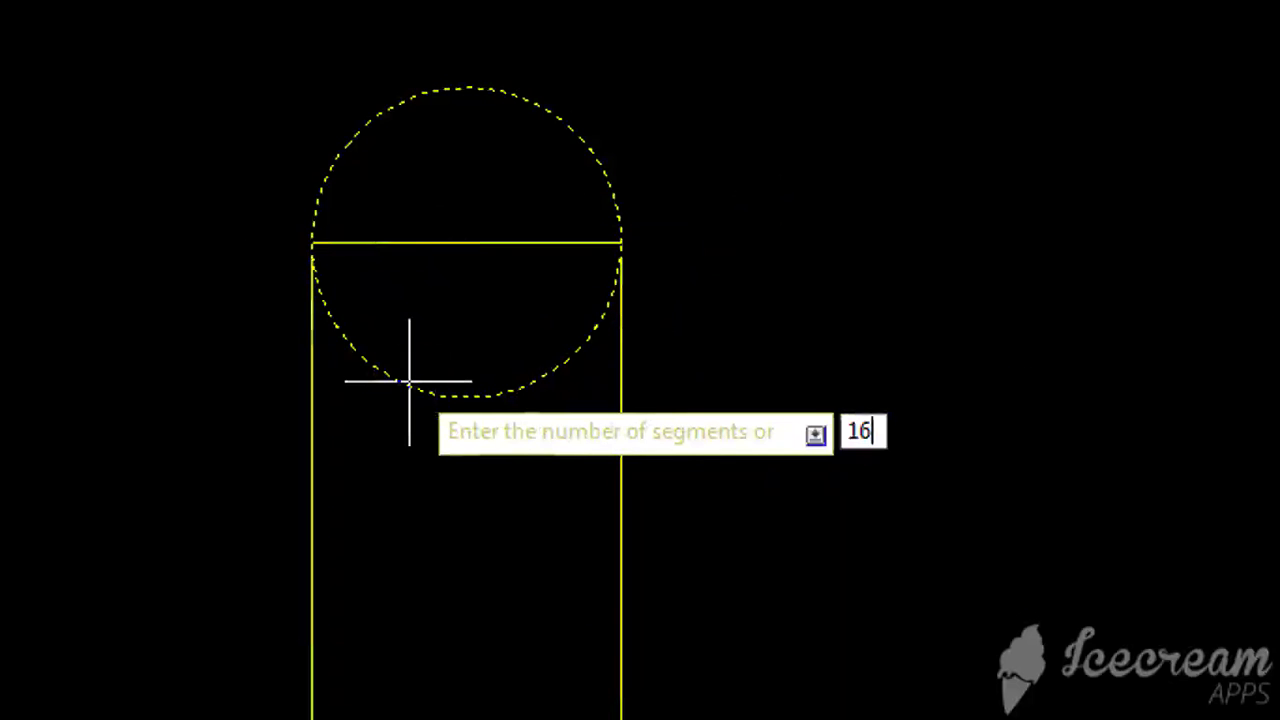
key(Return)
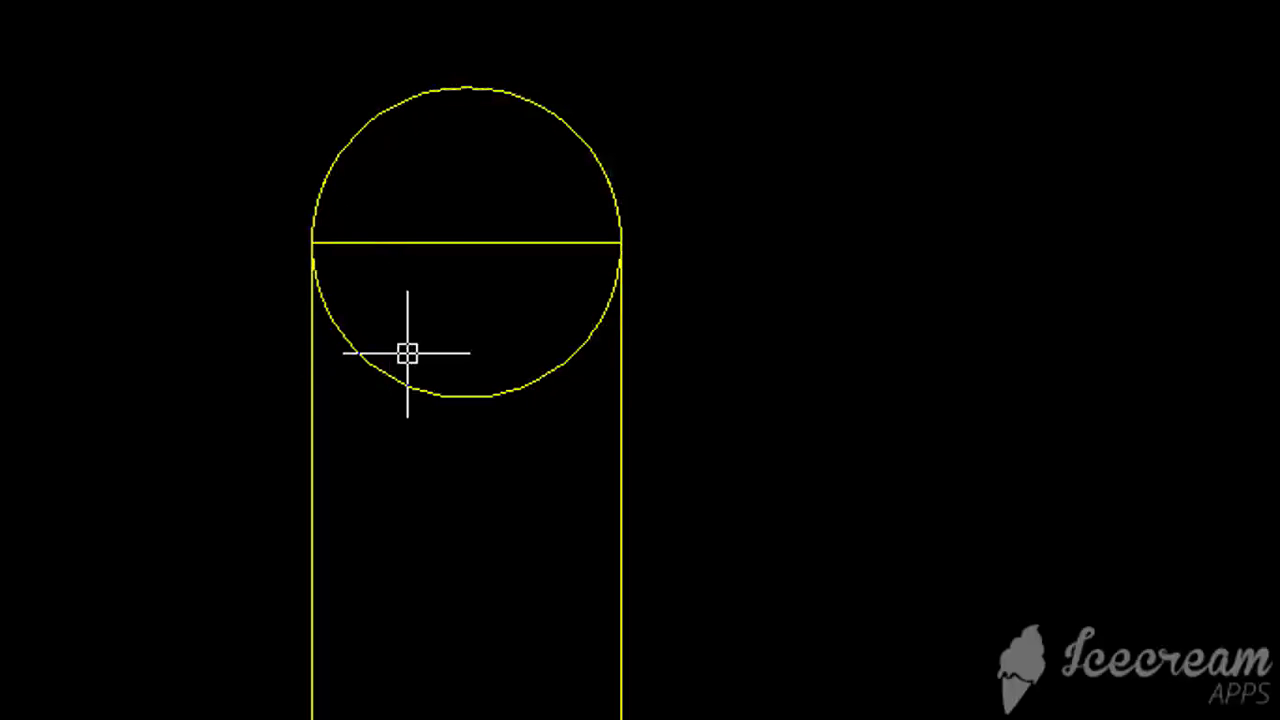
Set the point style to a circle with a diagonal cross, keeping the size relative to the screen.
text(DDPT)
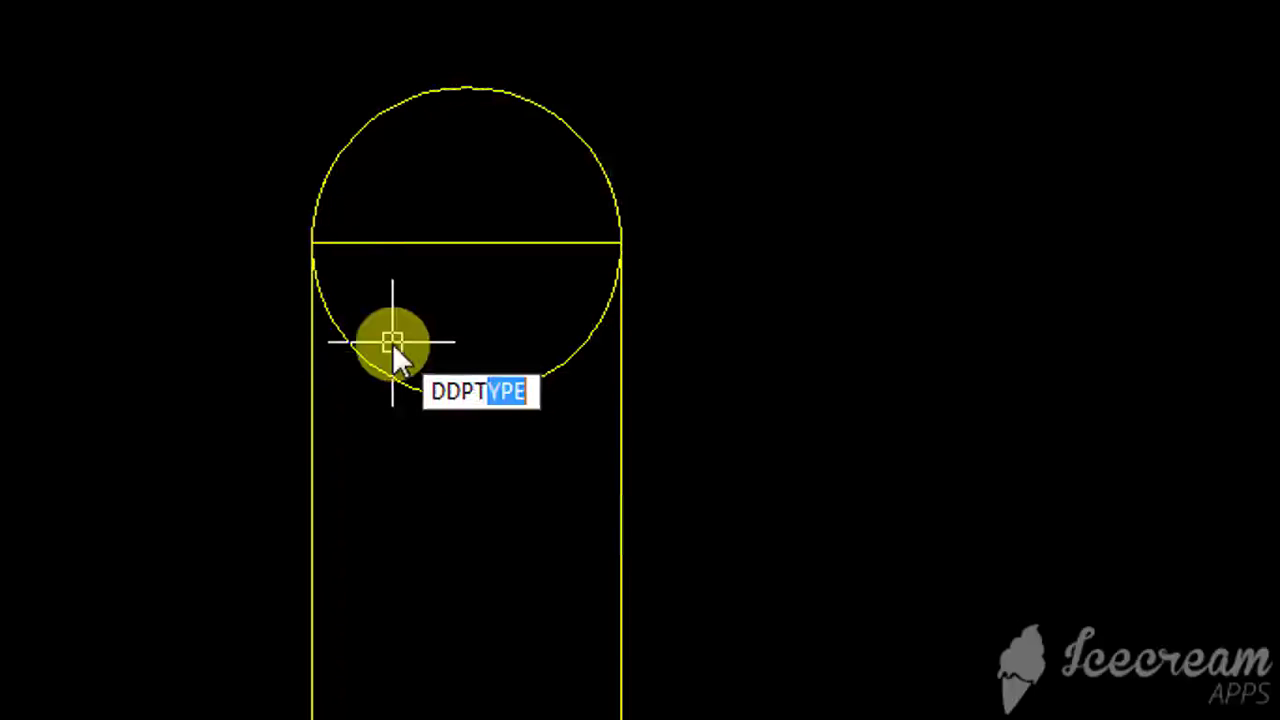
text(P)
key(BackSpace)
text(YPE)
key(Return)
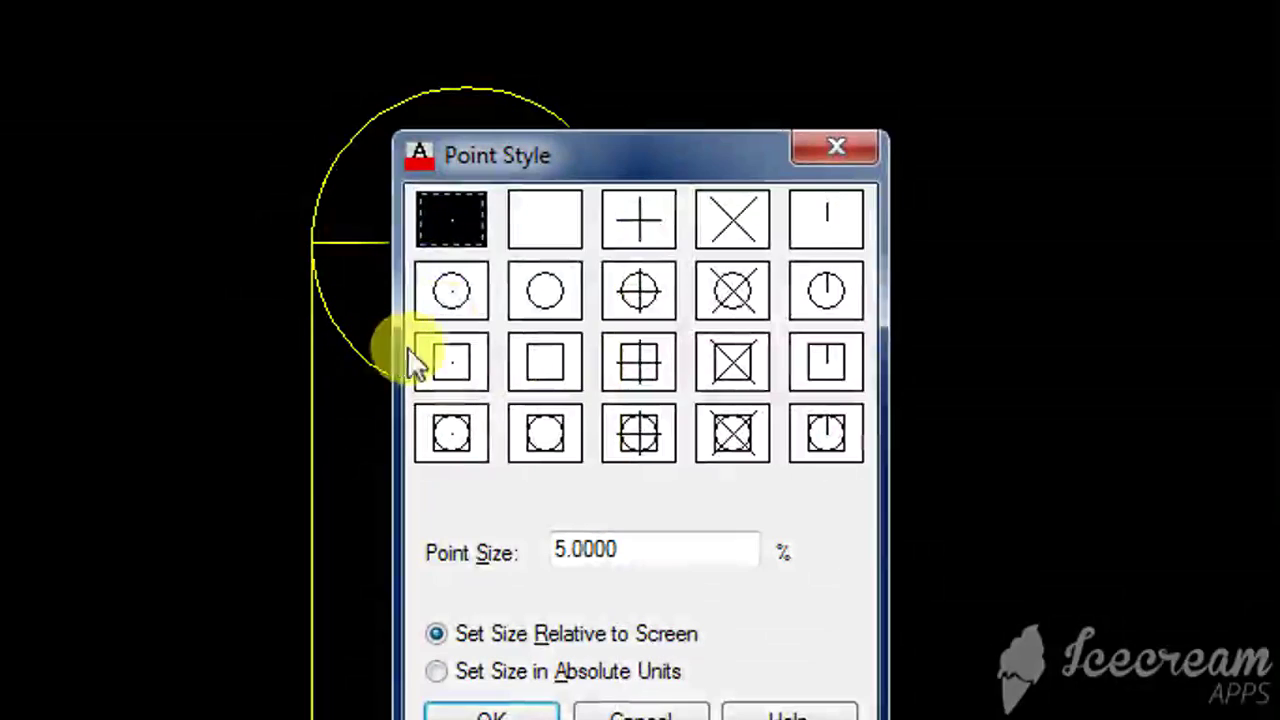
click(731, 287)
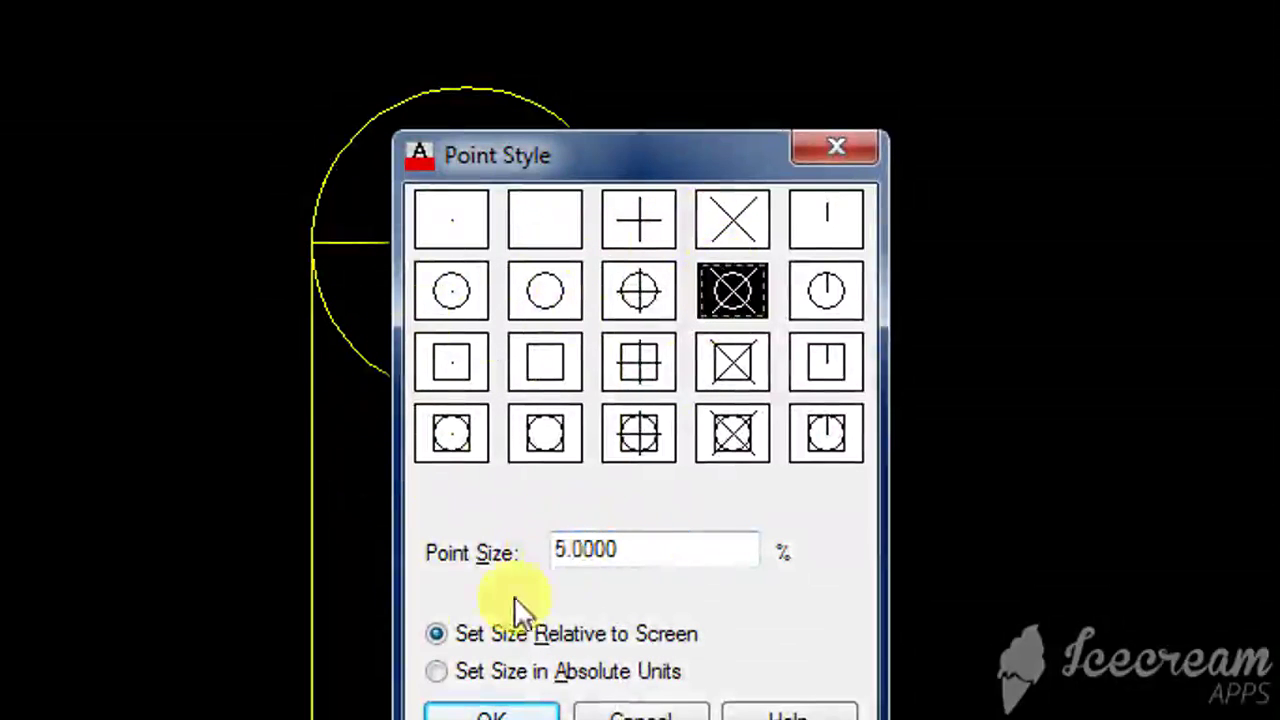
click(498, 714)
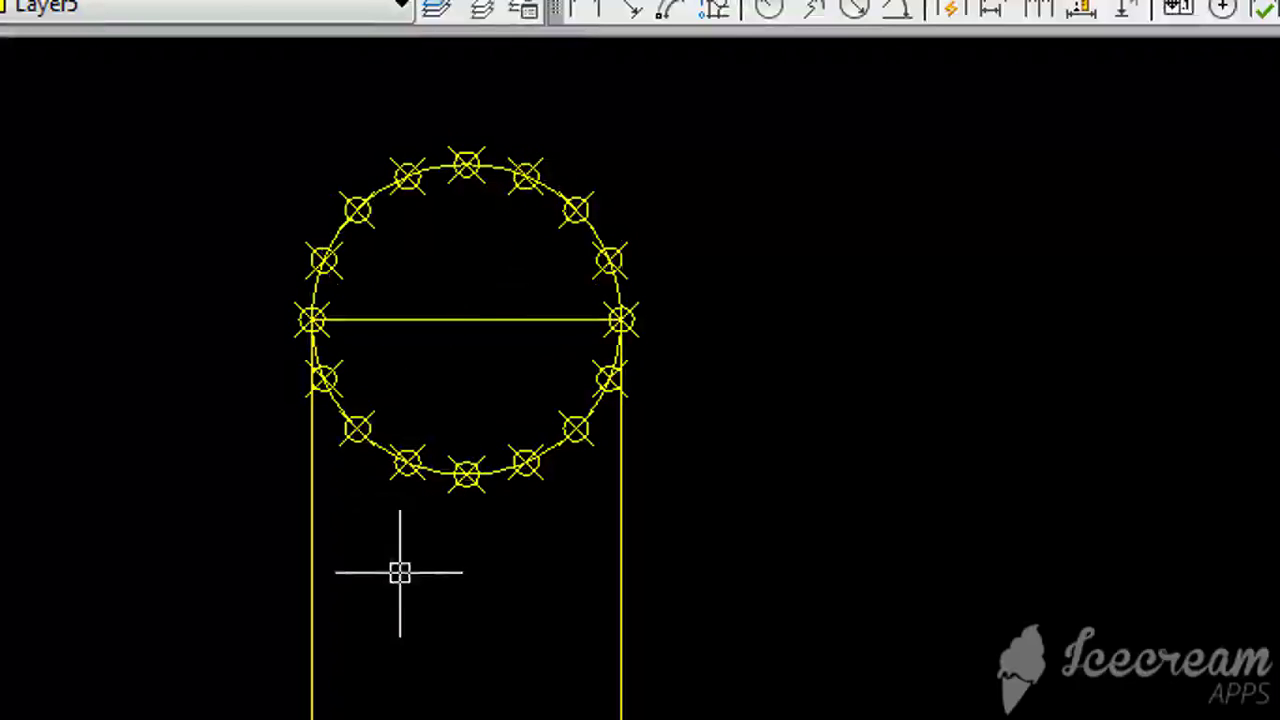
Draw vertical construction lines through the division points of the branch circle.
text(XL)
key(Return)
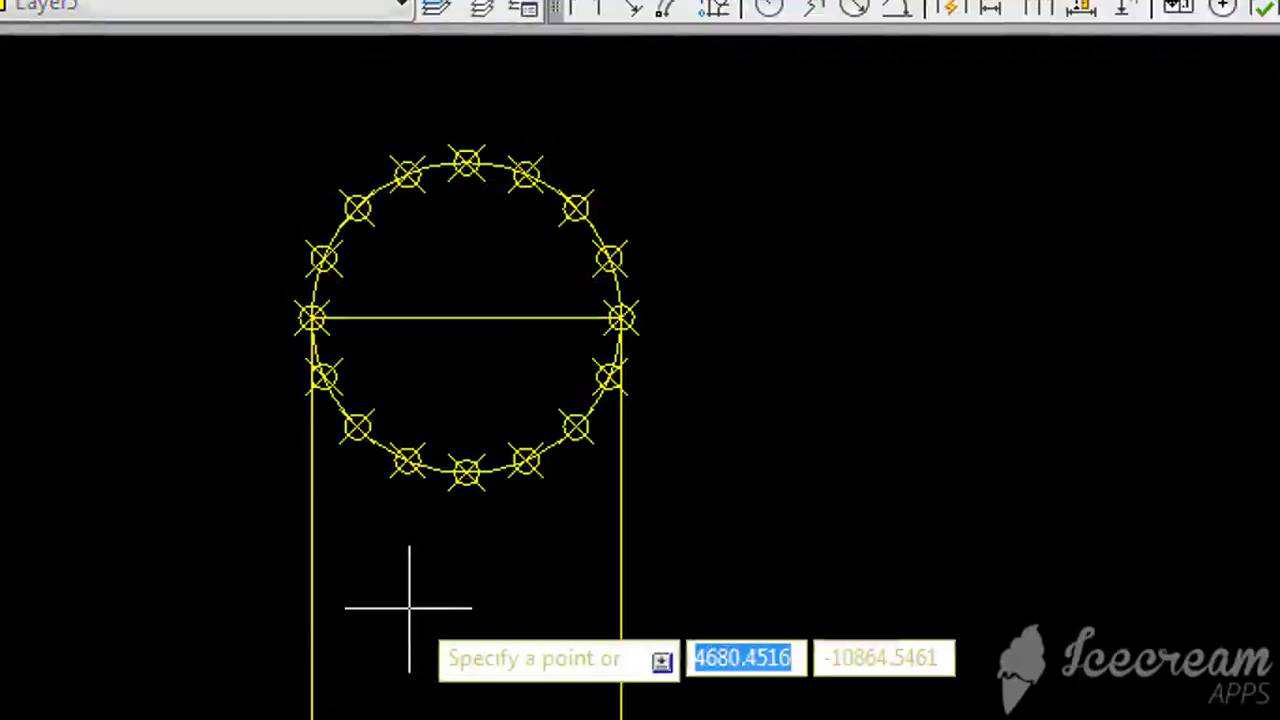
click(414, 606)
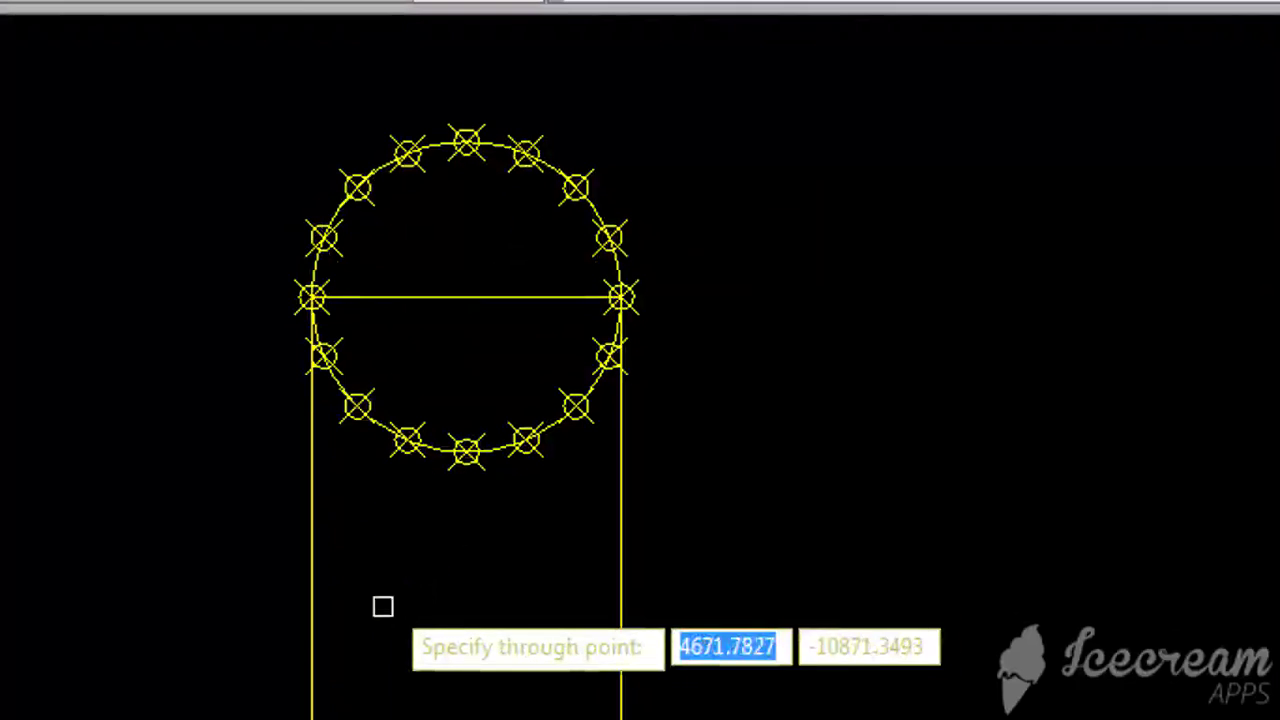
scroll(305, 390, up, 3)
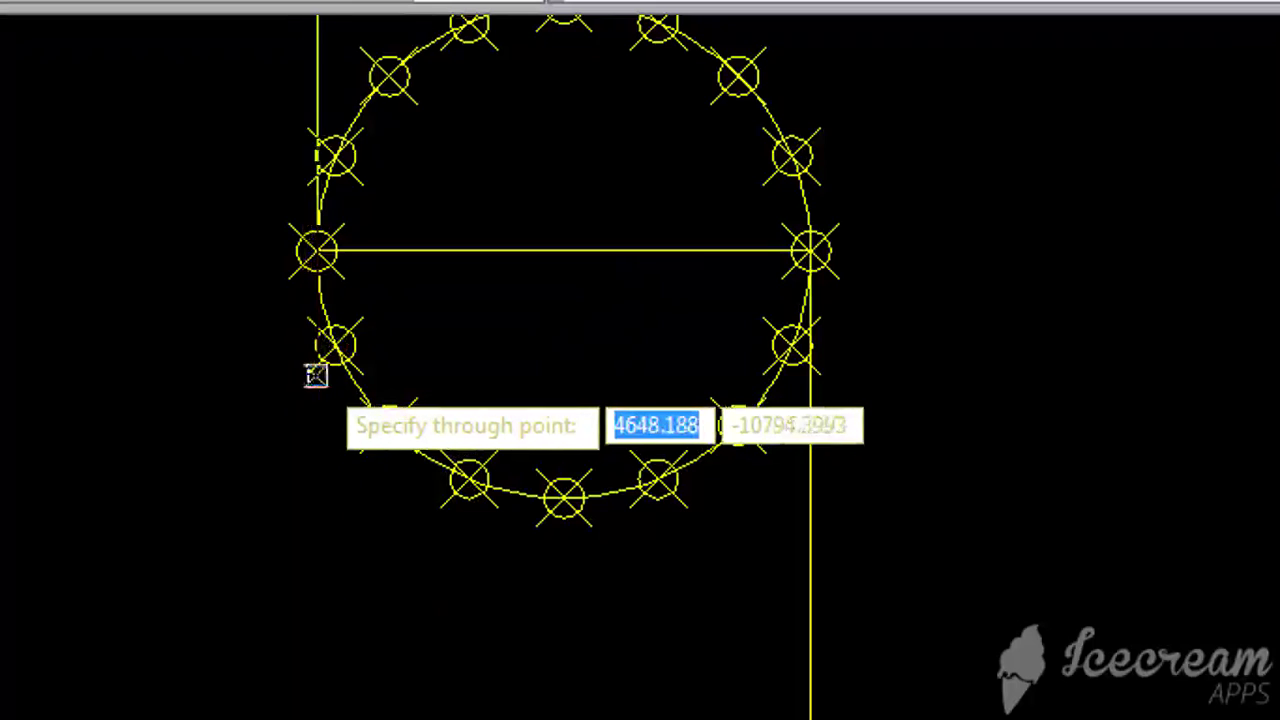
scroll(316, 372, up, 5)
click(388, 288)
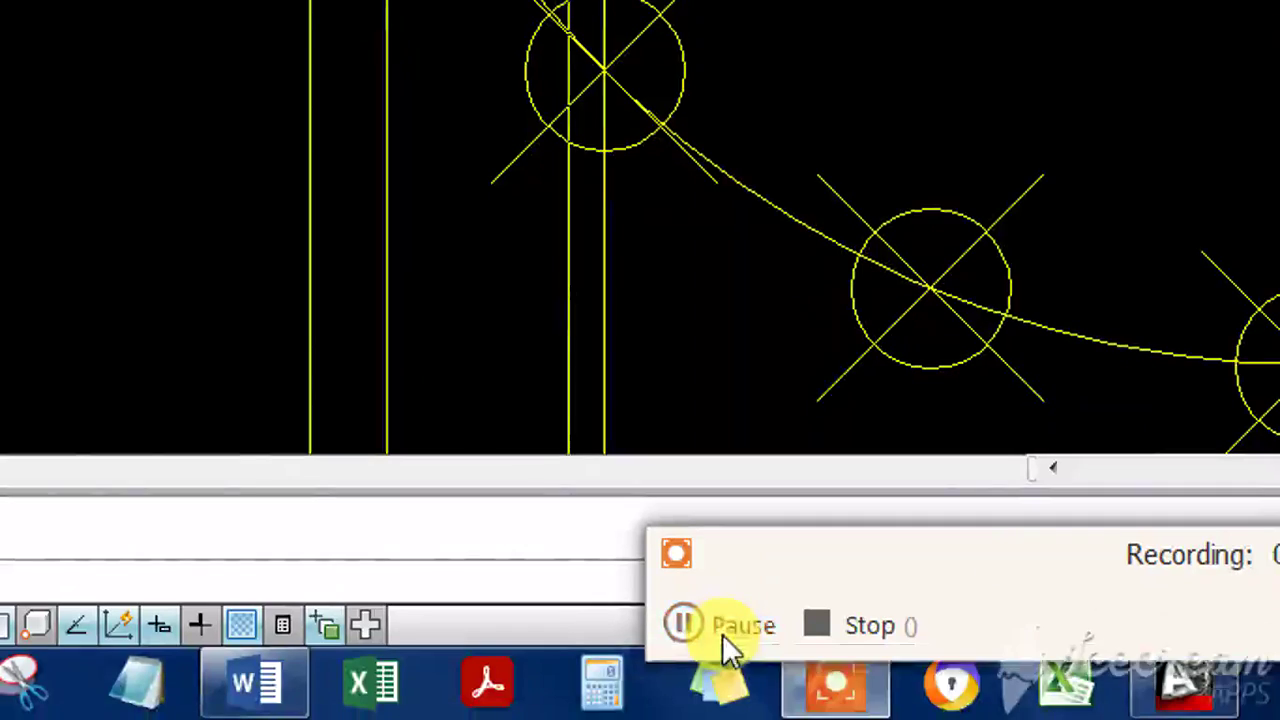
click(722, 636)
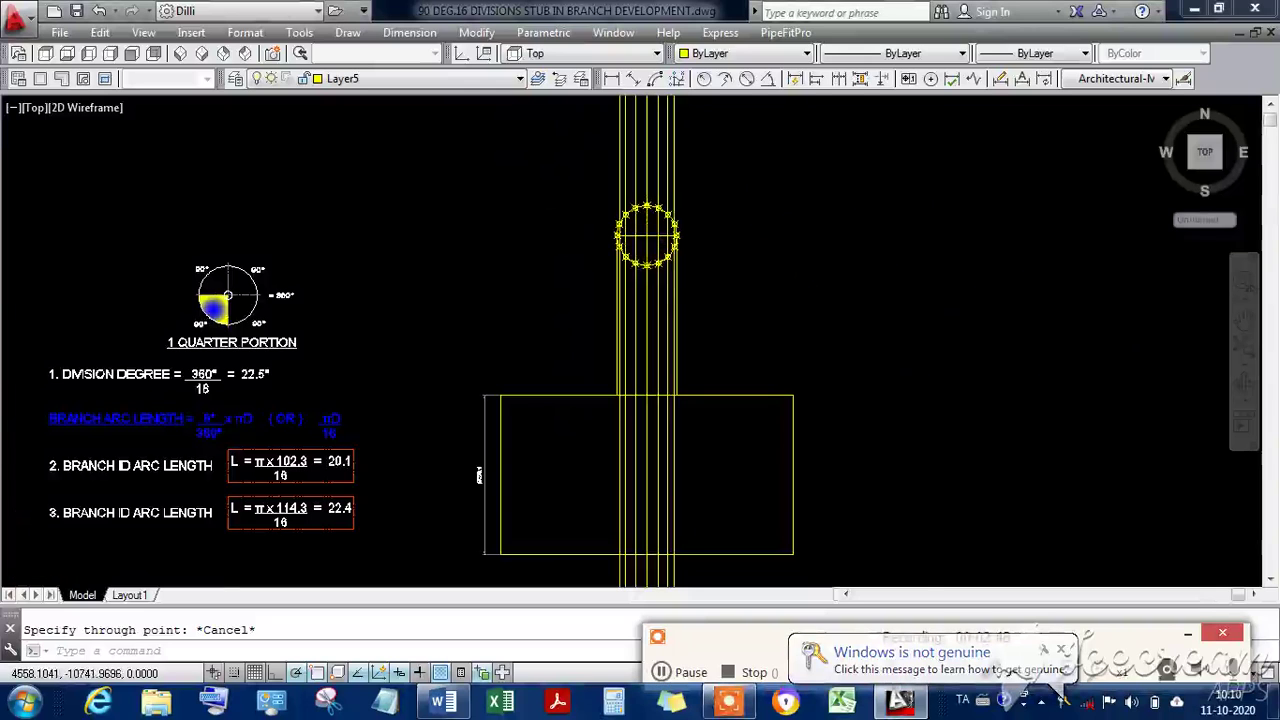
Draw a horizontal construction line through the midpoint of the header rectangle's left edge.
scroll(566, 214, up, 2)
scroll(533, 380, down, 4)
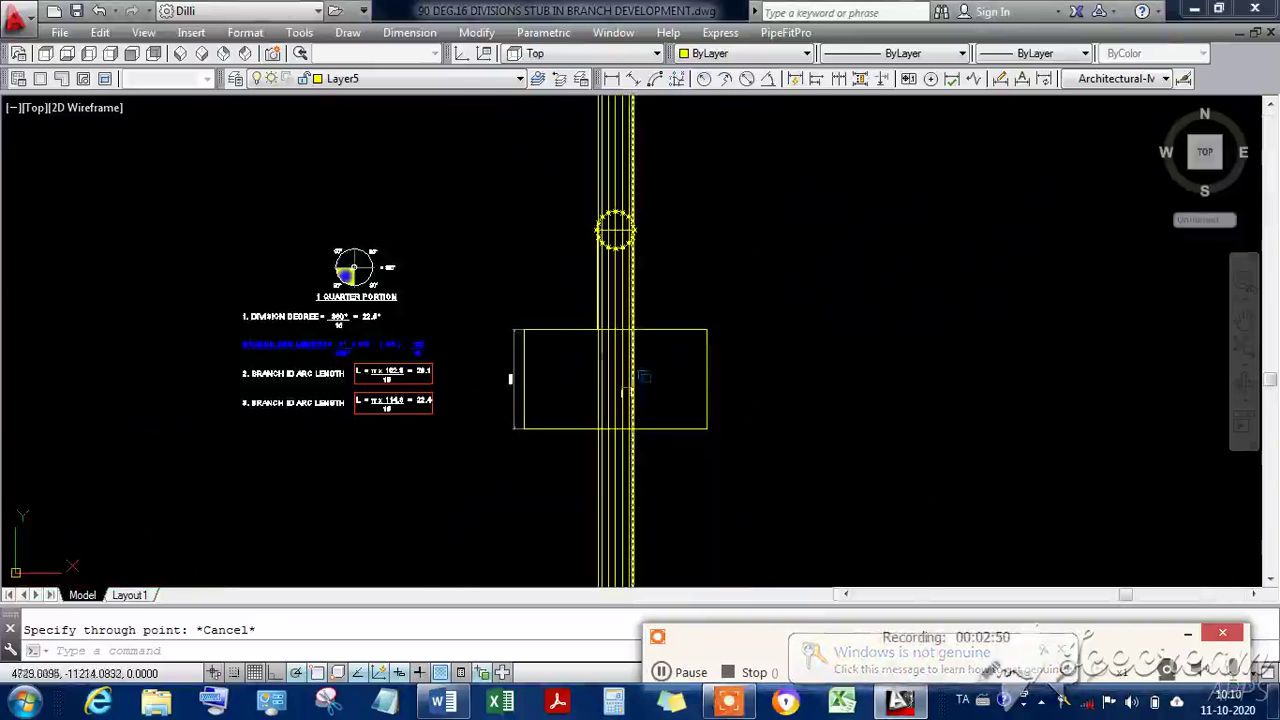
text(l)
key(Return)
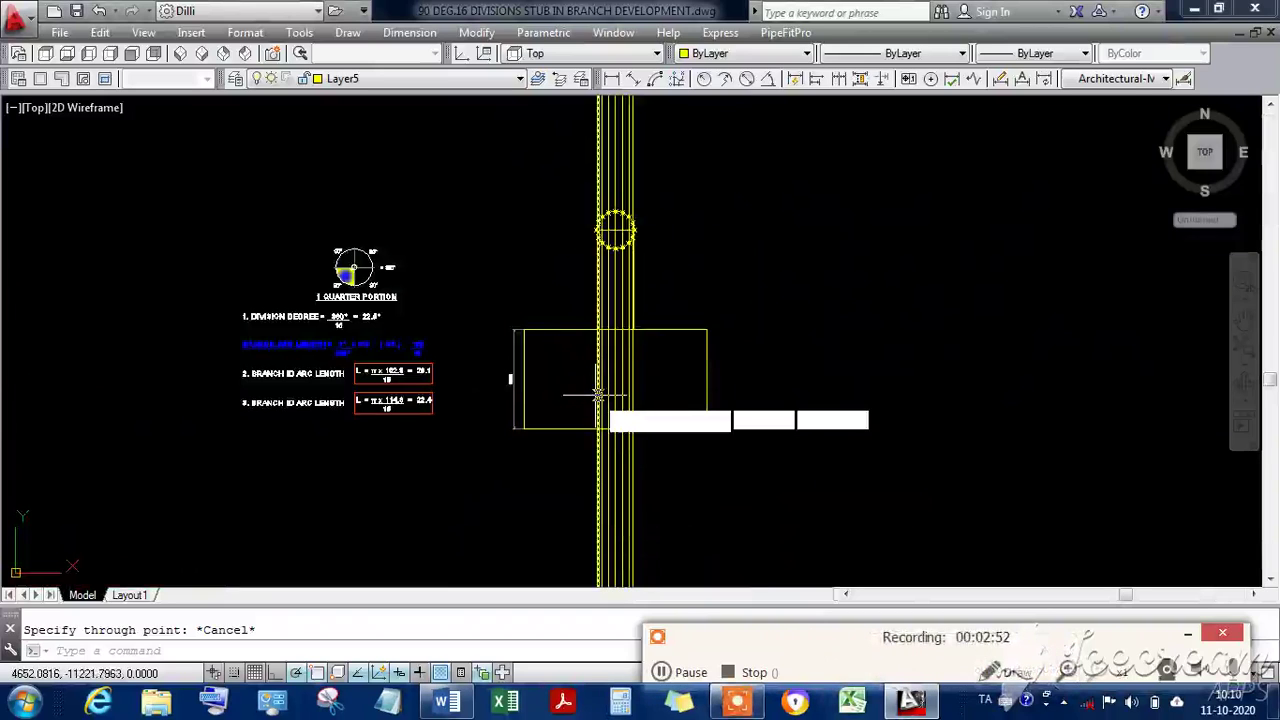
key(Return)
text(h)
key(Return)
scroll(542, 378, up, 2)
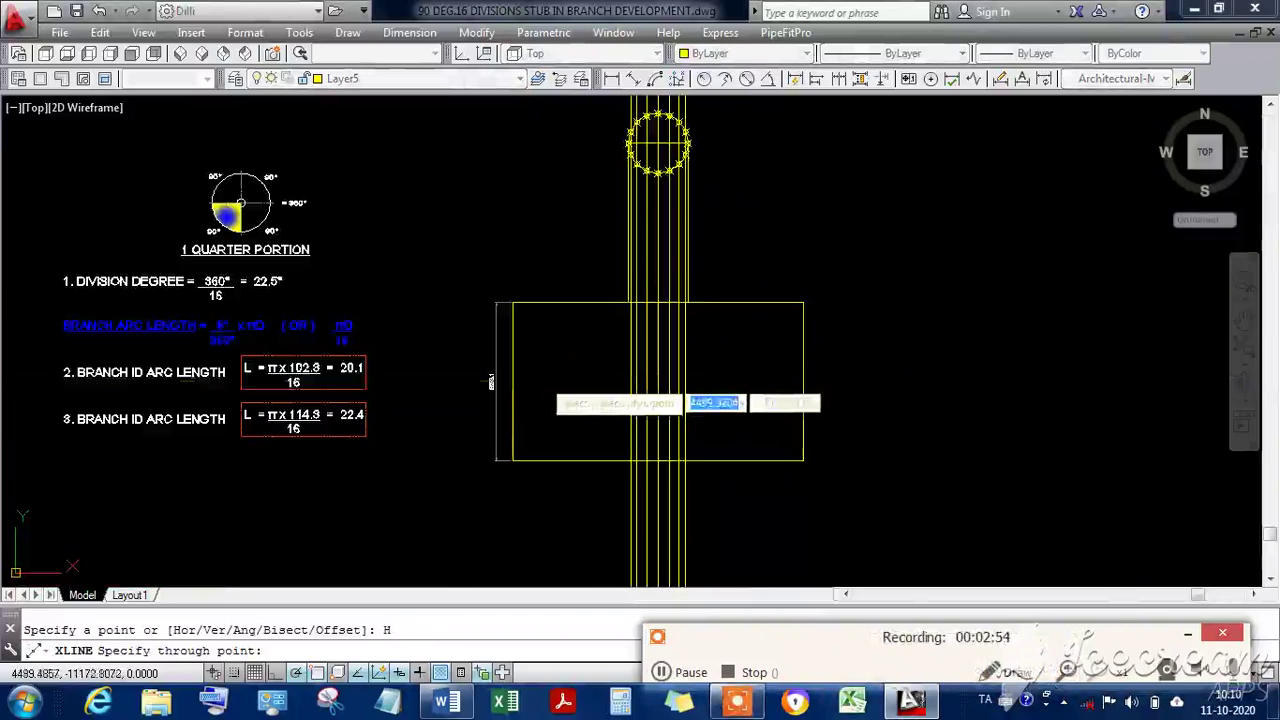
click(511, 381)
key(Escape)
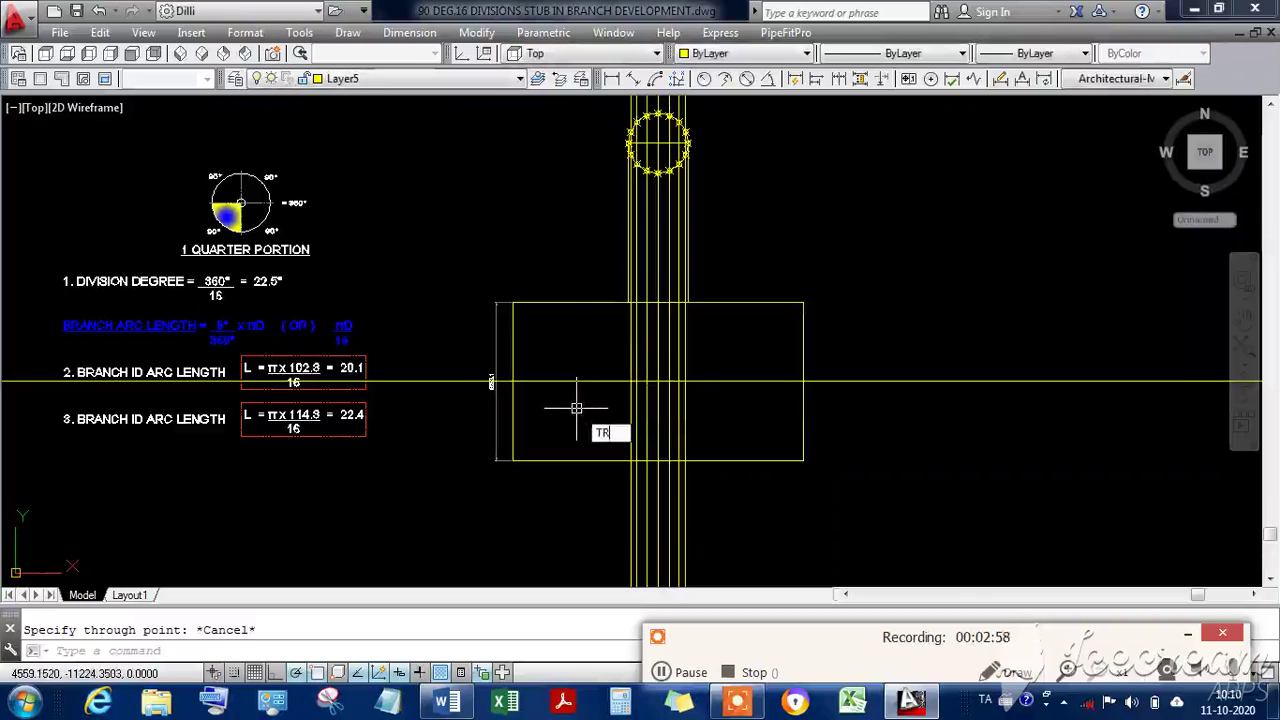
Trim the horizontal construction line back to the header rectangle's left and right edges.
text(tr)
key(Return)
click(775, 350)
click(786, 260)
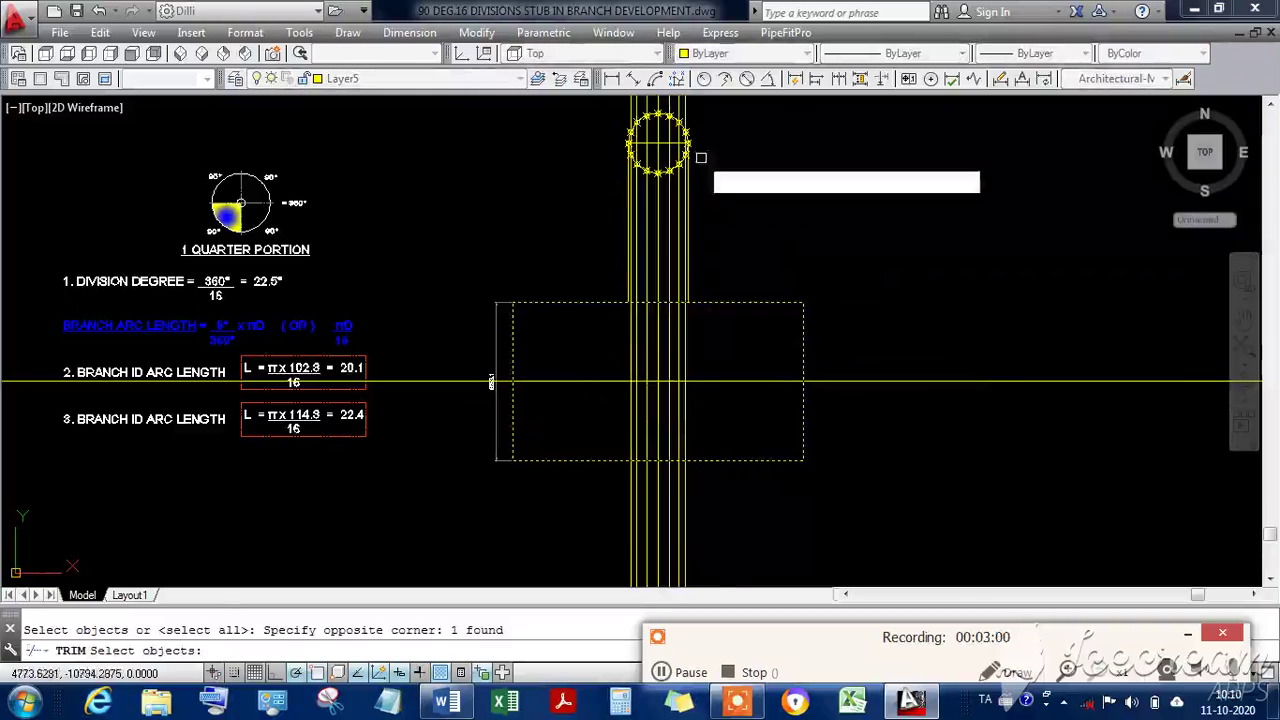
key(Return)
scroll(690, 150, up, 4)
scroll(670, 175, down, 6)
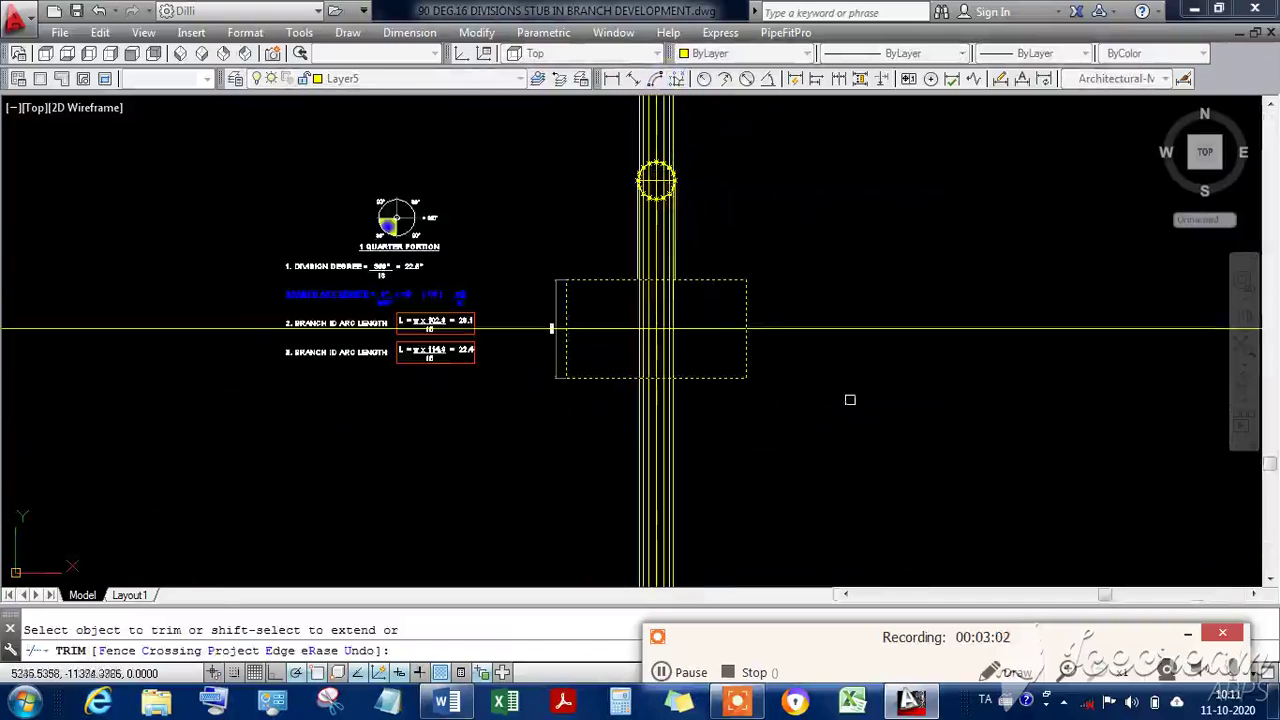
click(532, 303)
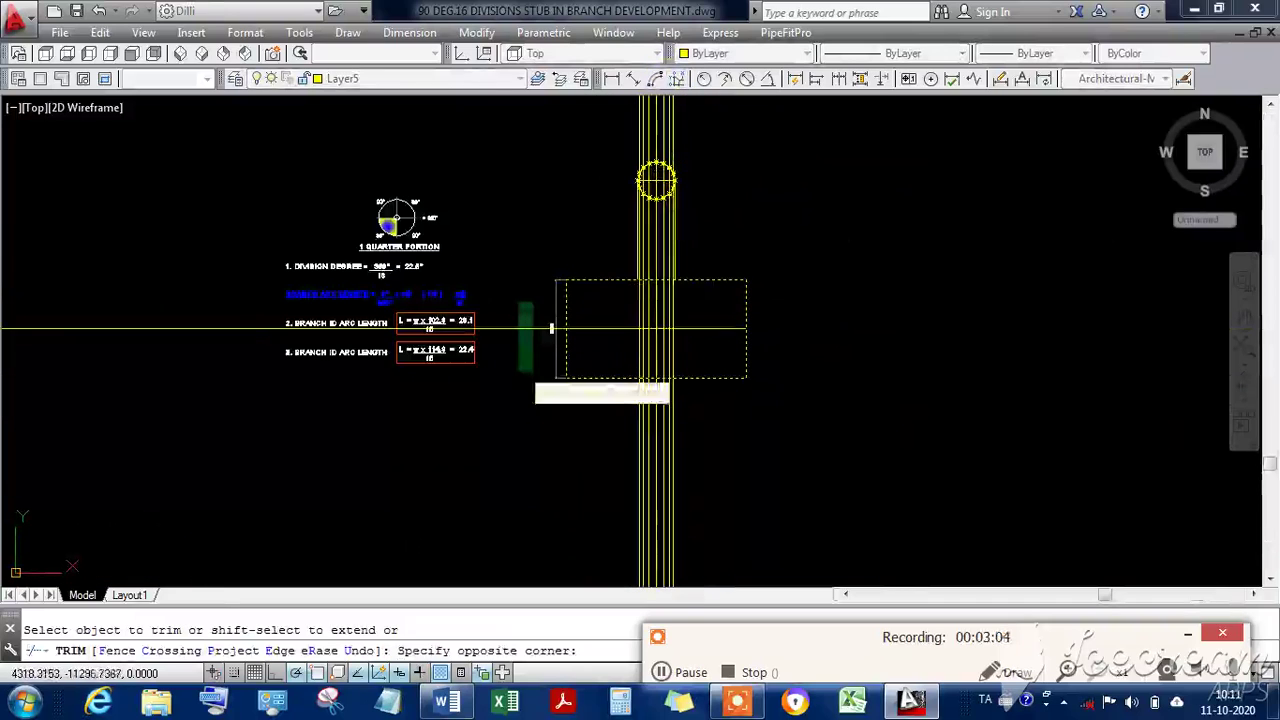
key(Escape)
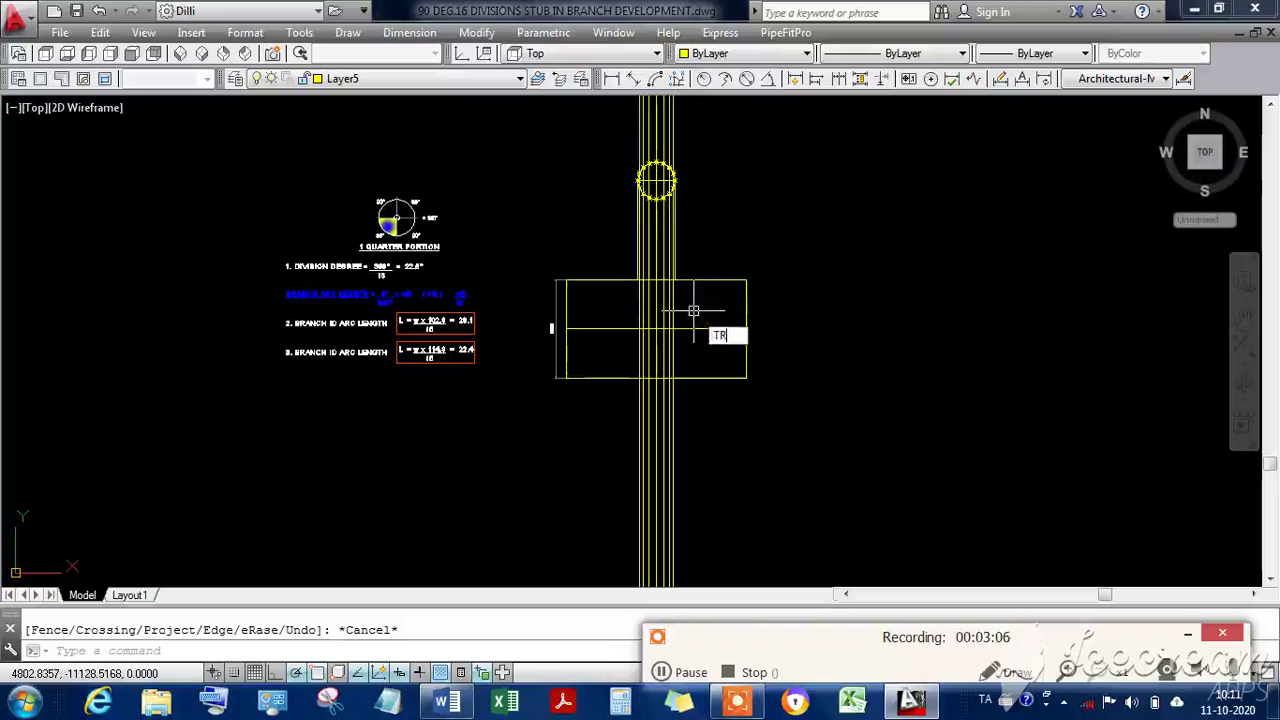
Trim the vertical construction lines above the branch circle and below the header's horizontal centreline.
text(TR)
key(Return)
scroll(658, 141, up, 5)
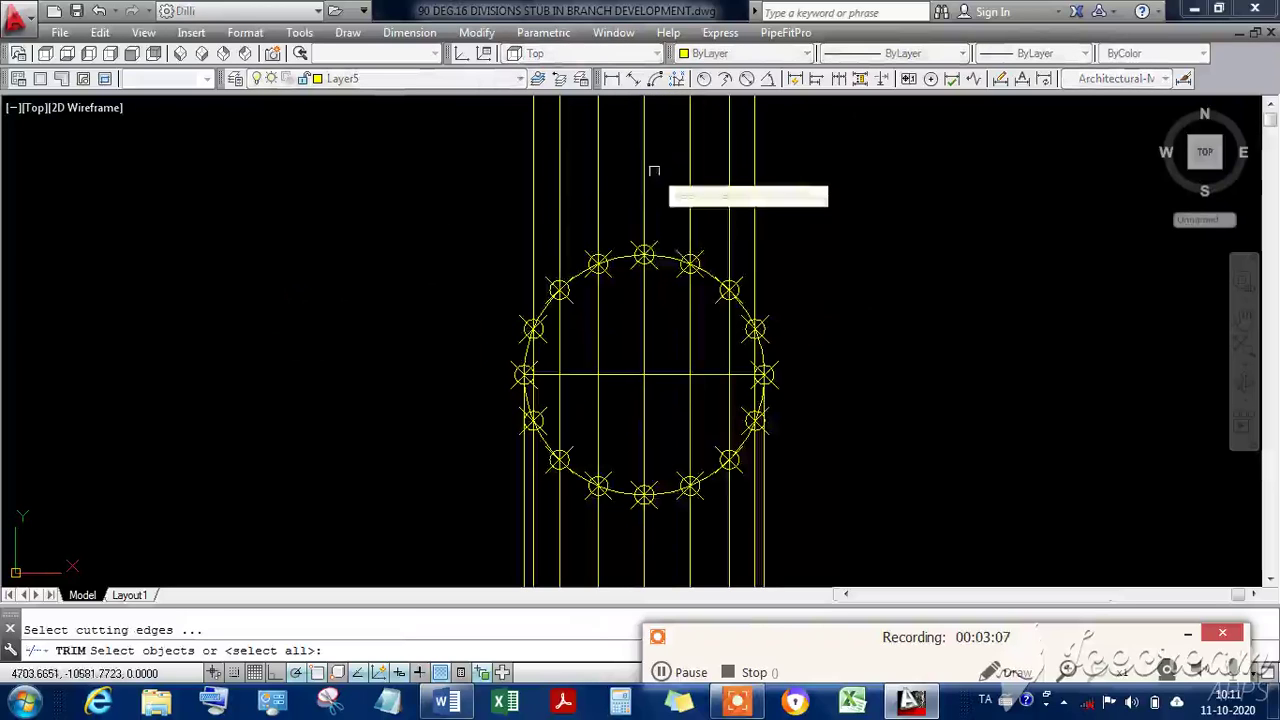
click(622, 257)
scroll(668, 162, down, 5)
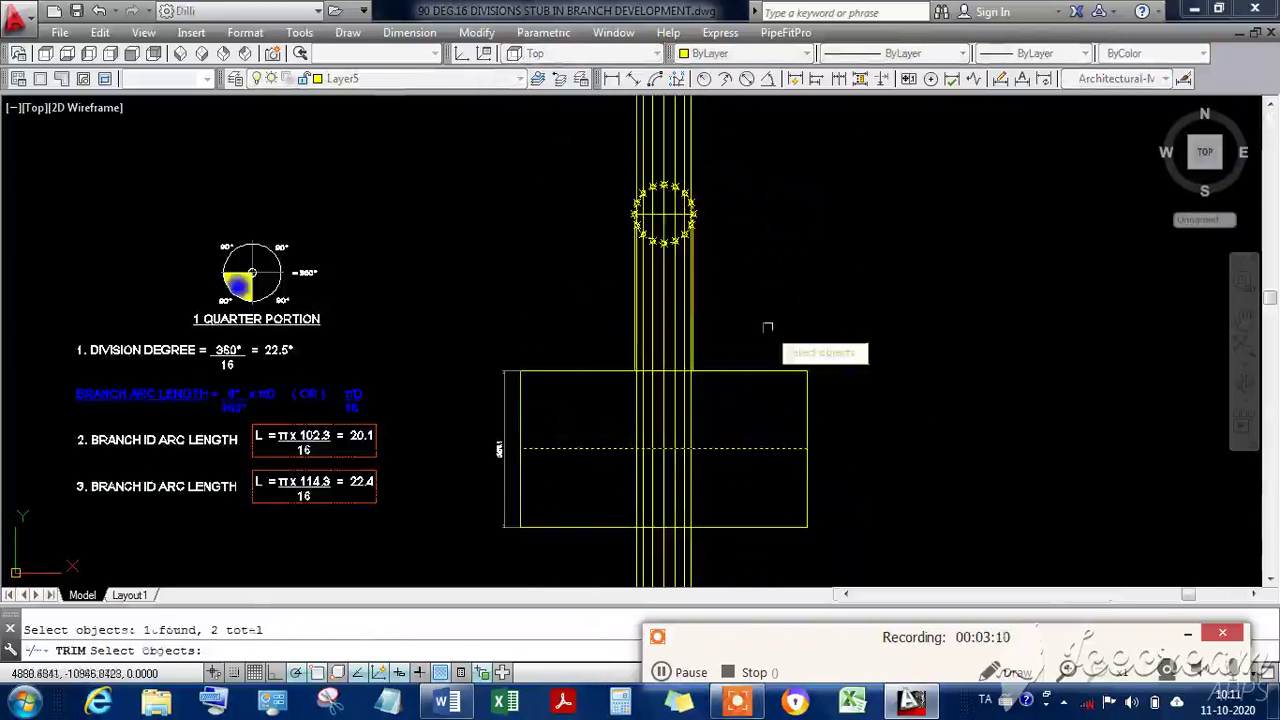
scroll(770, 260, down, 4)
key(Return)
click(808, 403)
click(669, 405)
click(830, 118)
click(651, 124)
key(Escape)
Move all the vertical division lines to the Projection layer.
scroll(811, 270, up, 1)
scroll(684, 271, up, 3)
scroll(691, 270, down, 1)
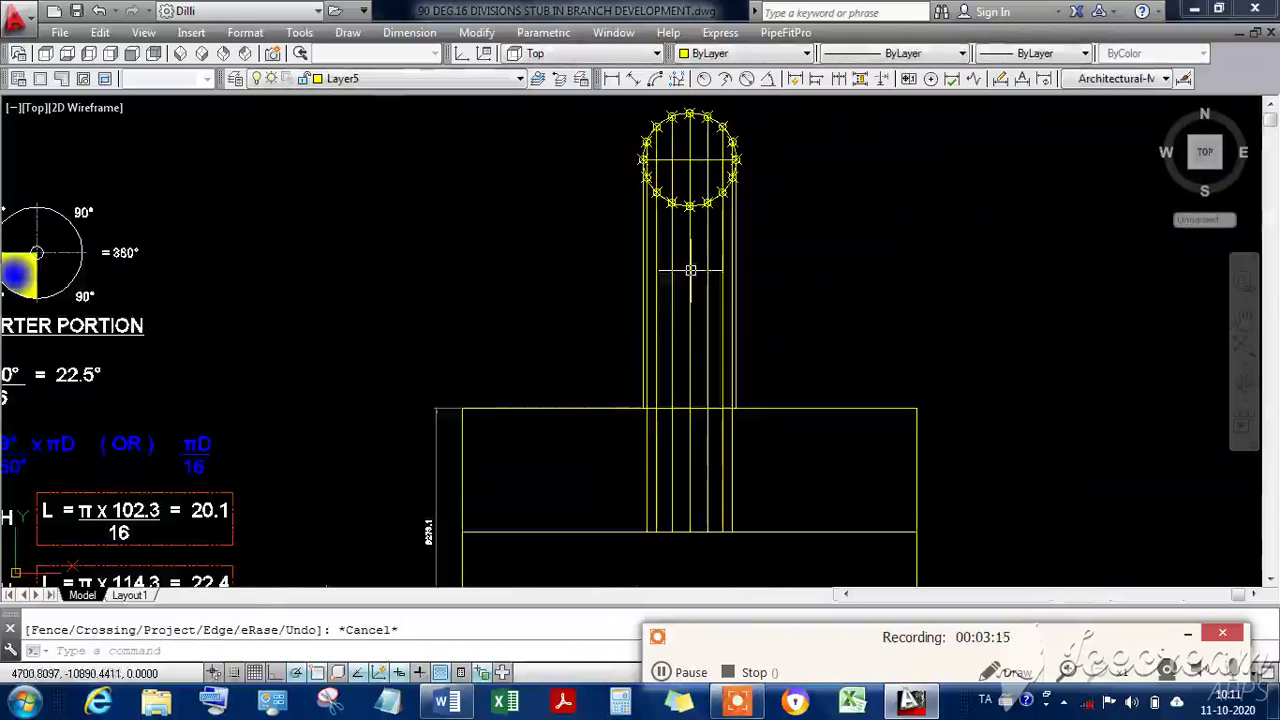
click(775, 481)
click(565, 474)
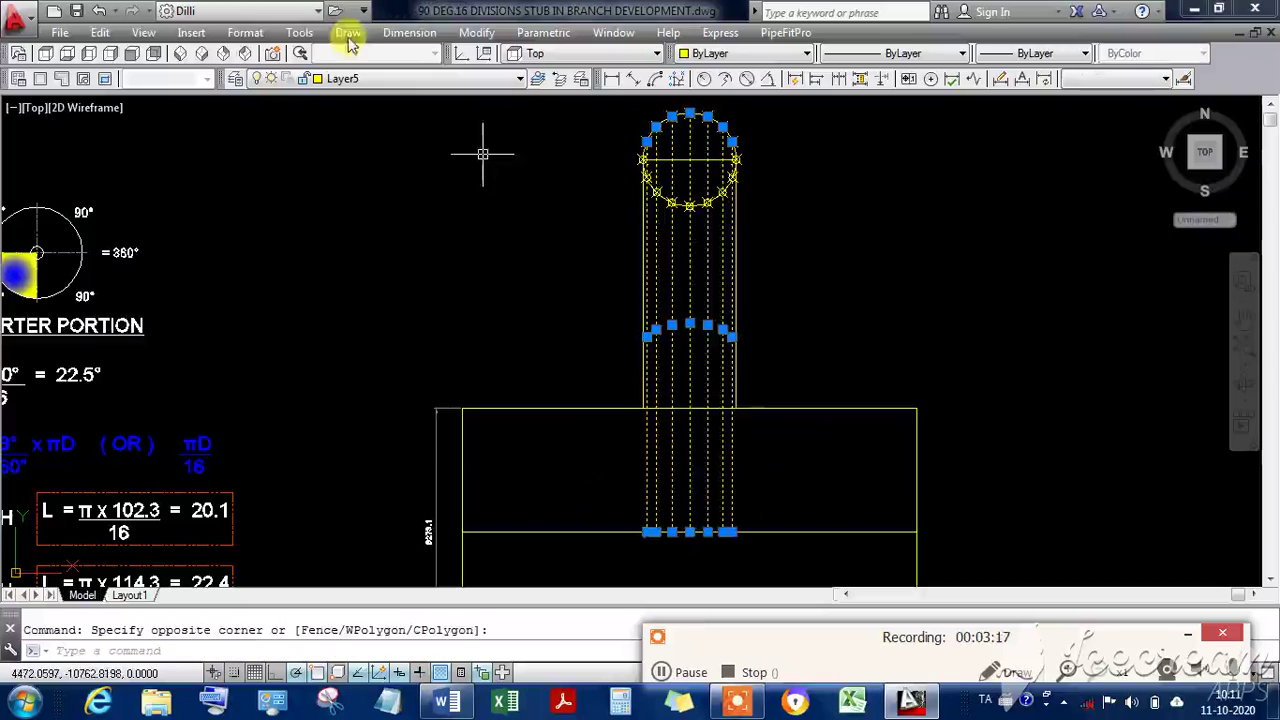
click(379, 79)
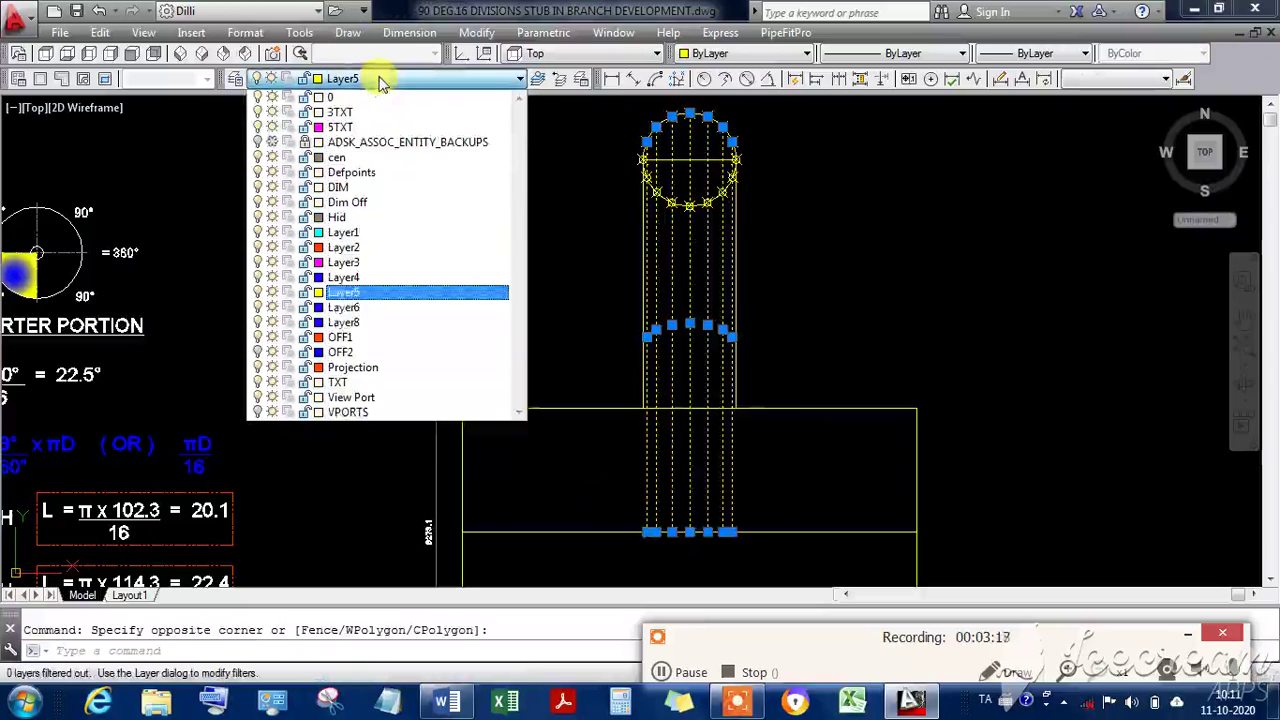
click(395, 368)
key(Escape)
Move the middle vertical line of the branch to the cen layer.
scroll(766, 306, up, 2)
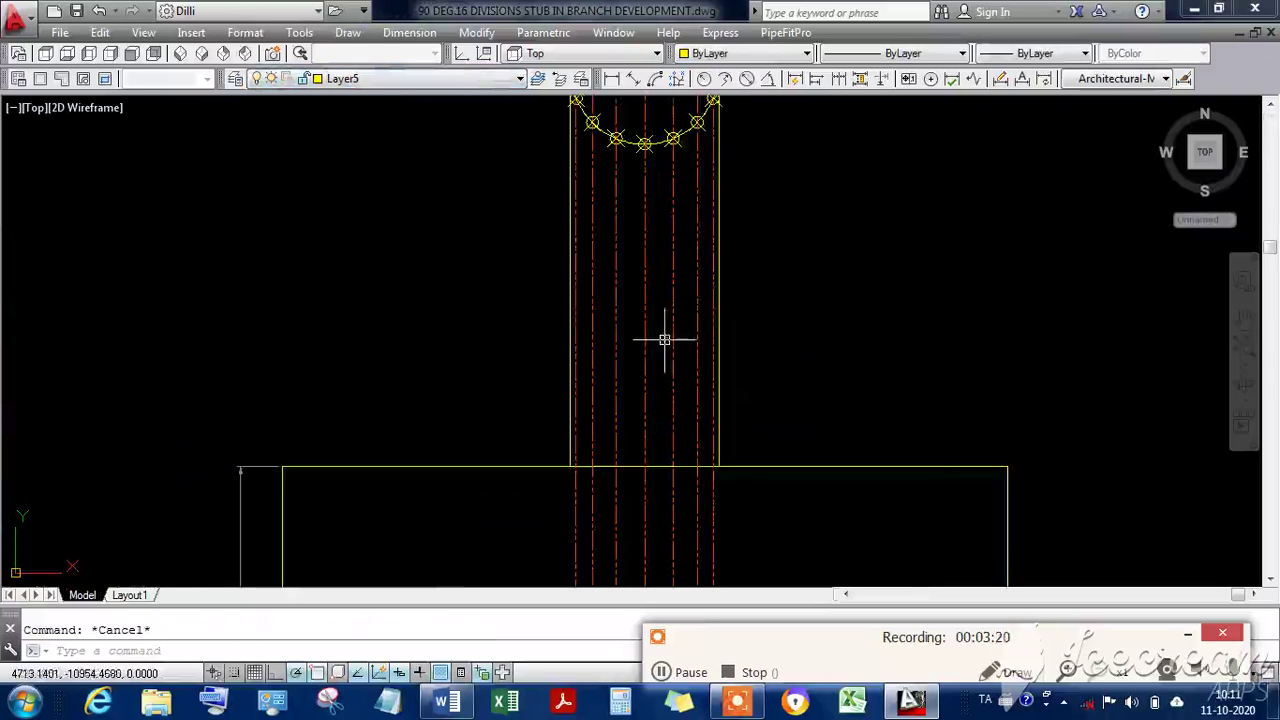
click(640, 288)
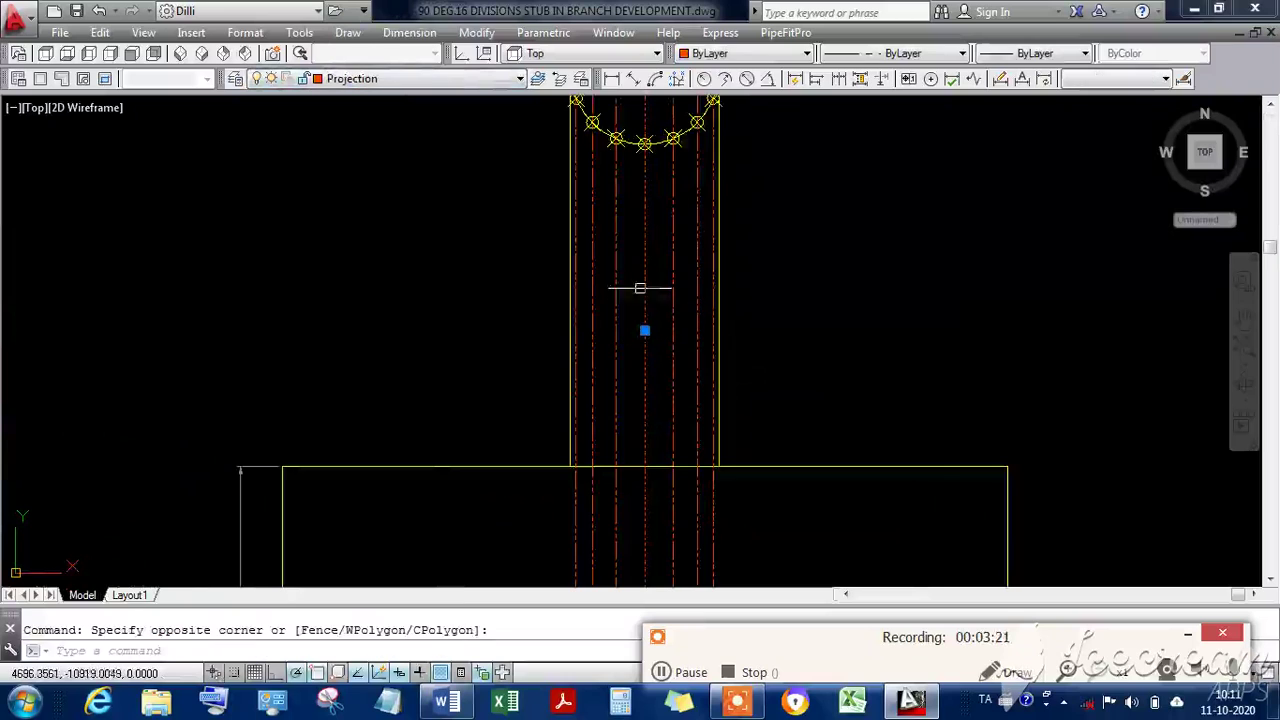
click(388, 80)
click(375, 160)
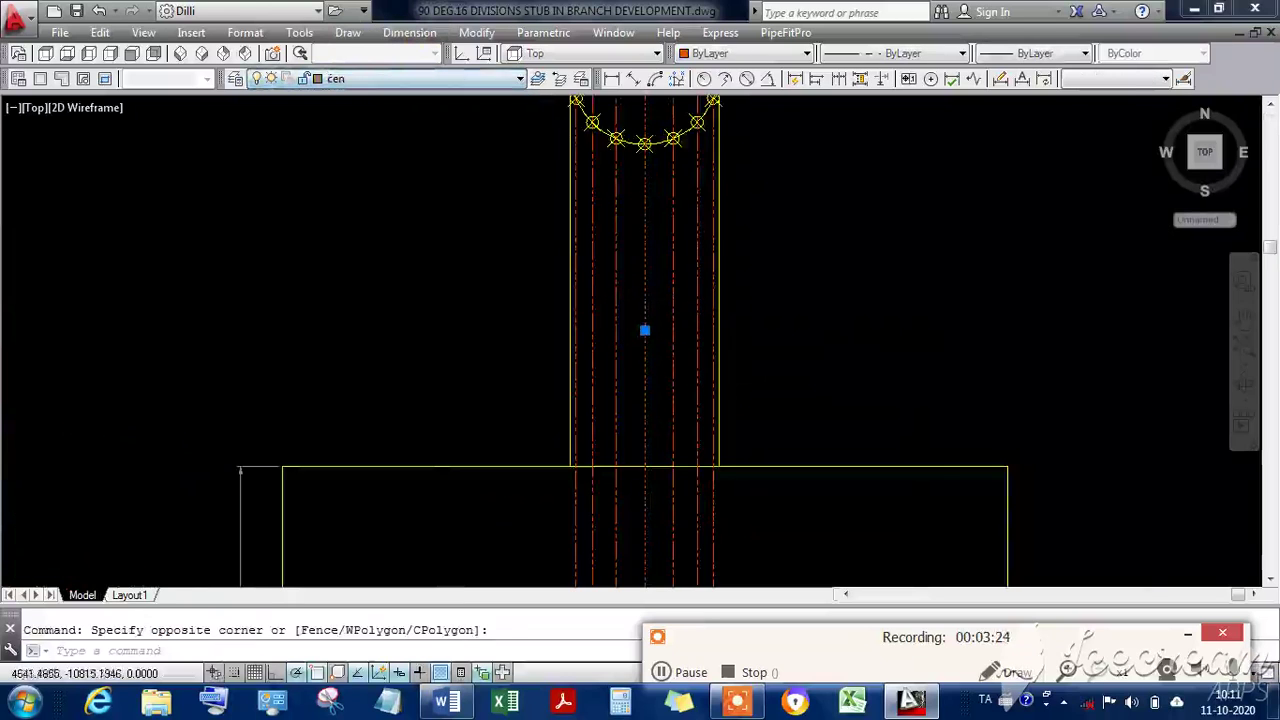
Match the header's horizontal centreline to the properties of the branch's middle vertical line.
scroll(586, 266, down, 3)
scroll(571, 271, up, 3)
text(A)
key(Return)
click(788, 169)
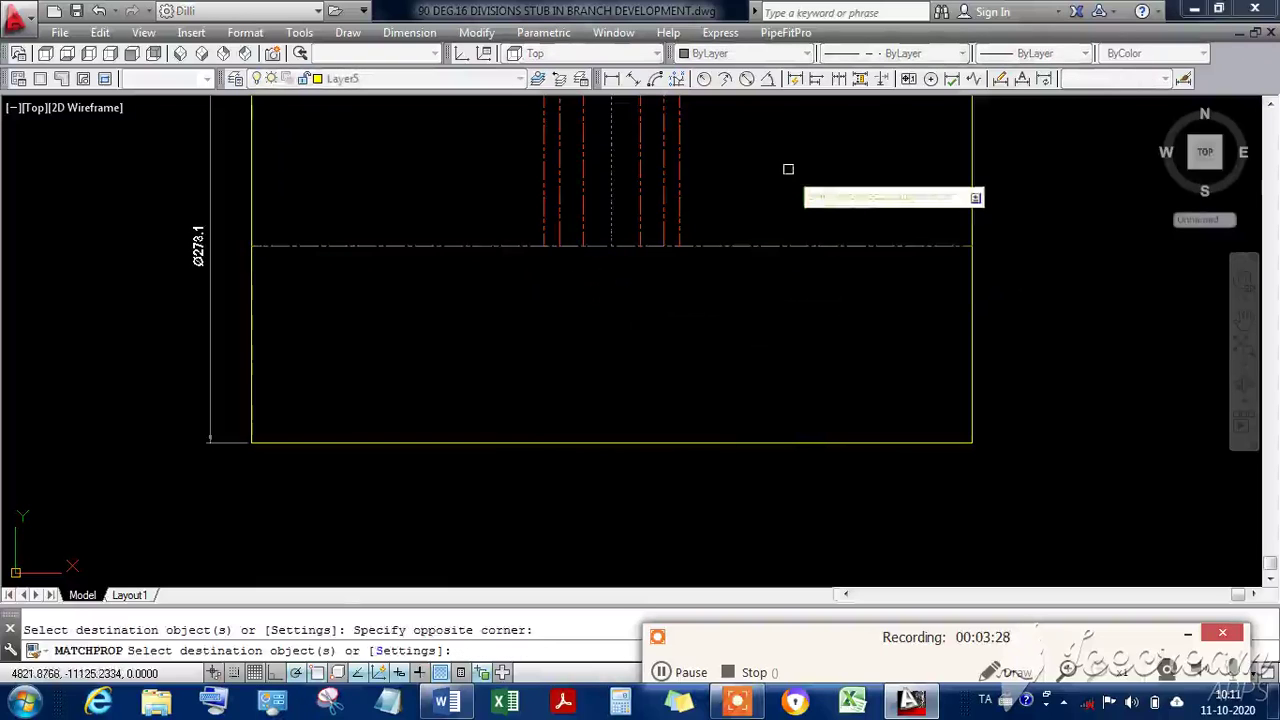
key(Escape)
scroll(580, 374, down, 4)
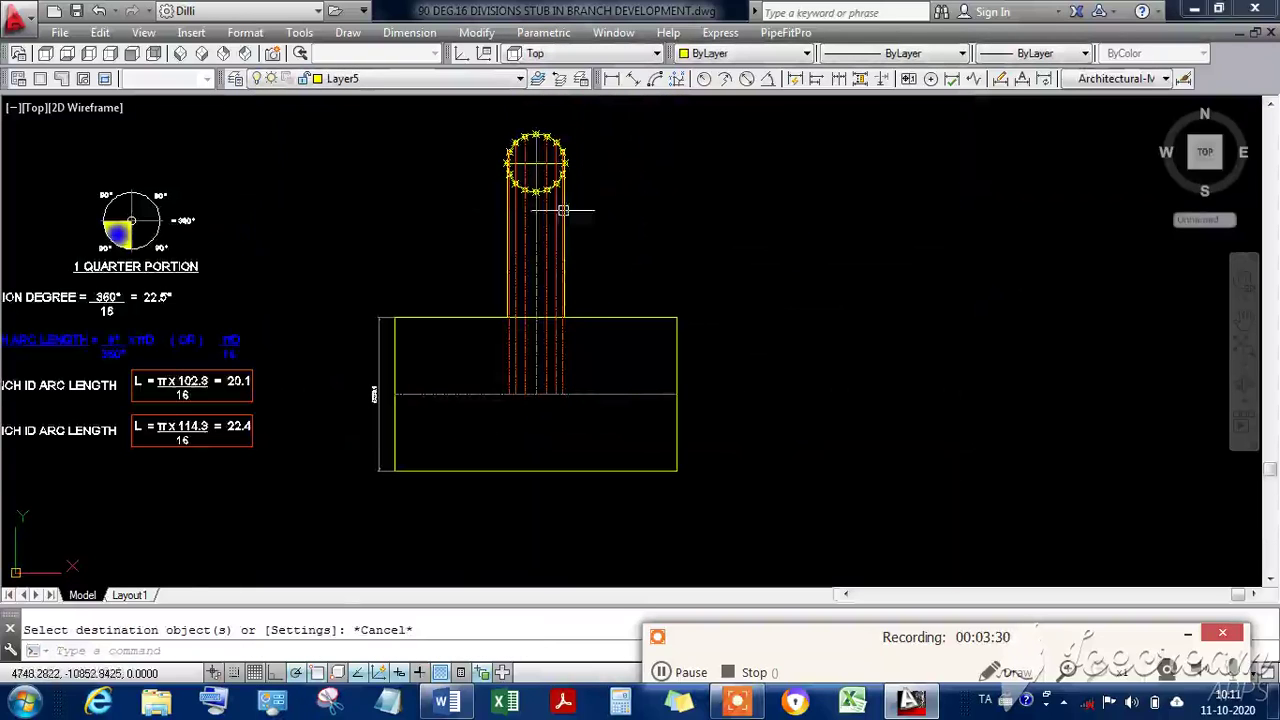
scroll(530, 320, up, 2)
text(EX)
key(Return)
click(660, 423)
key(Return)
scroll(595, 288, up, 4)
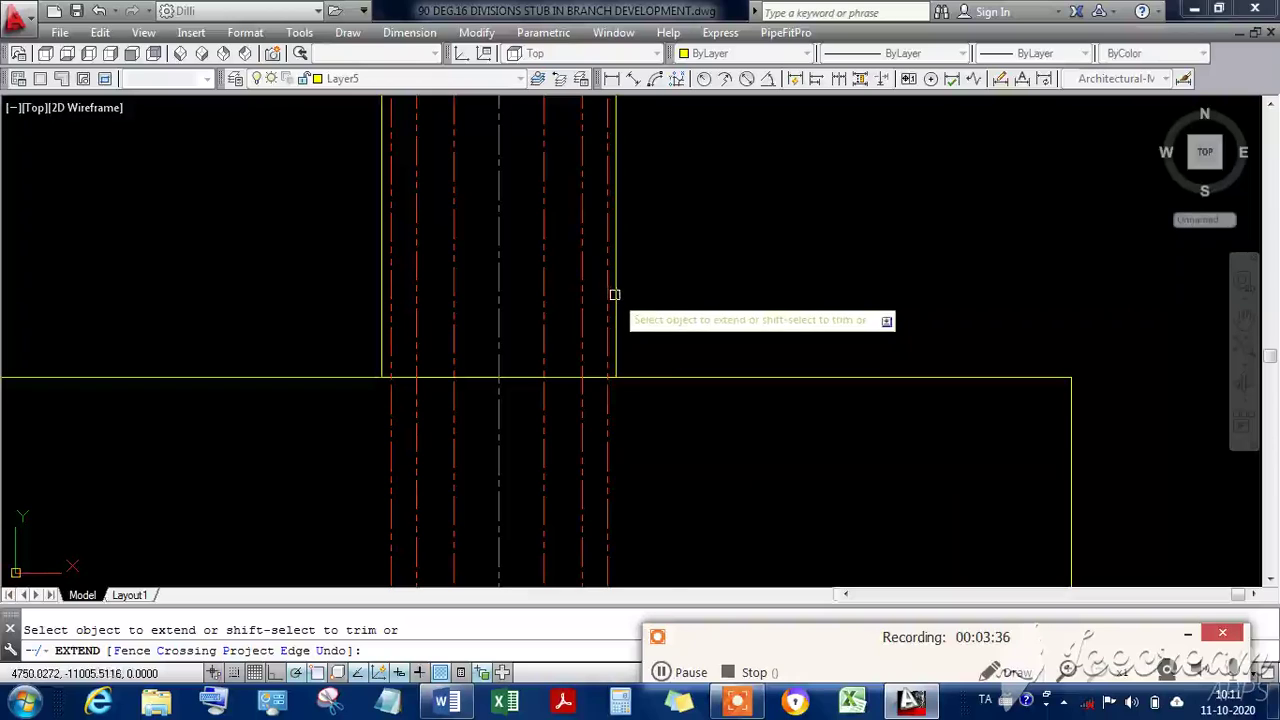
key(Escape)
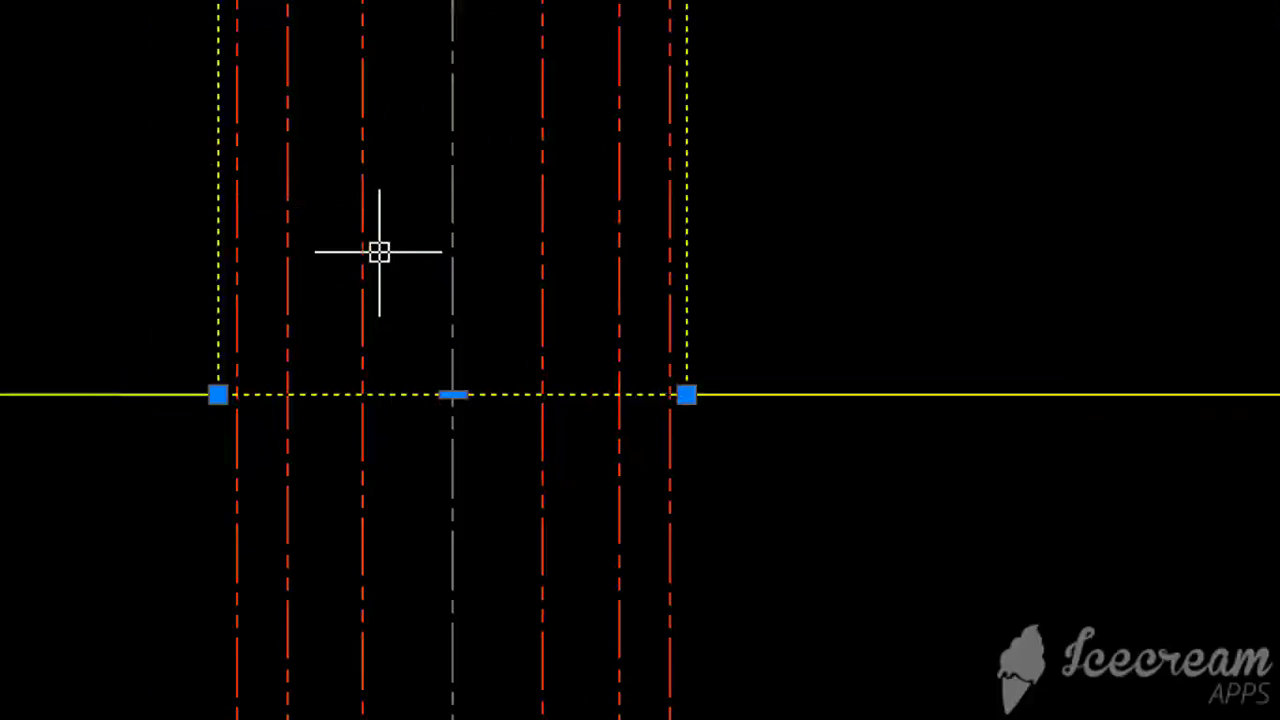
Explode the branch outline into separate lines and select its bottom edge along the top of the header.
key(Return)
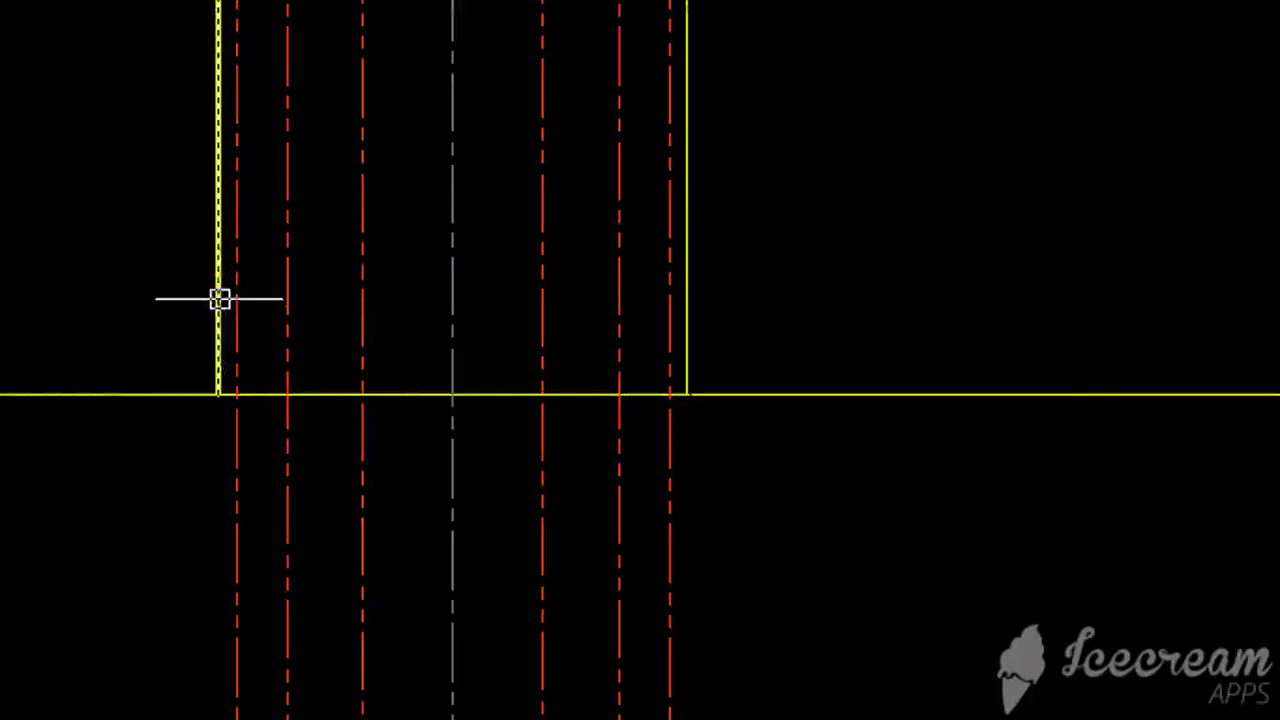
click(167, 274)
click(759, 414)
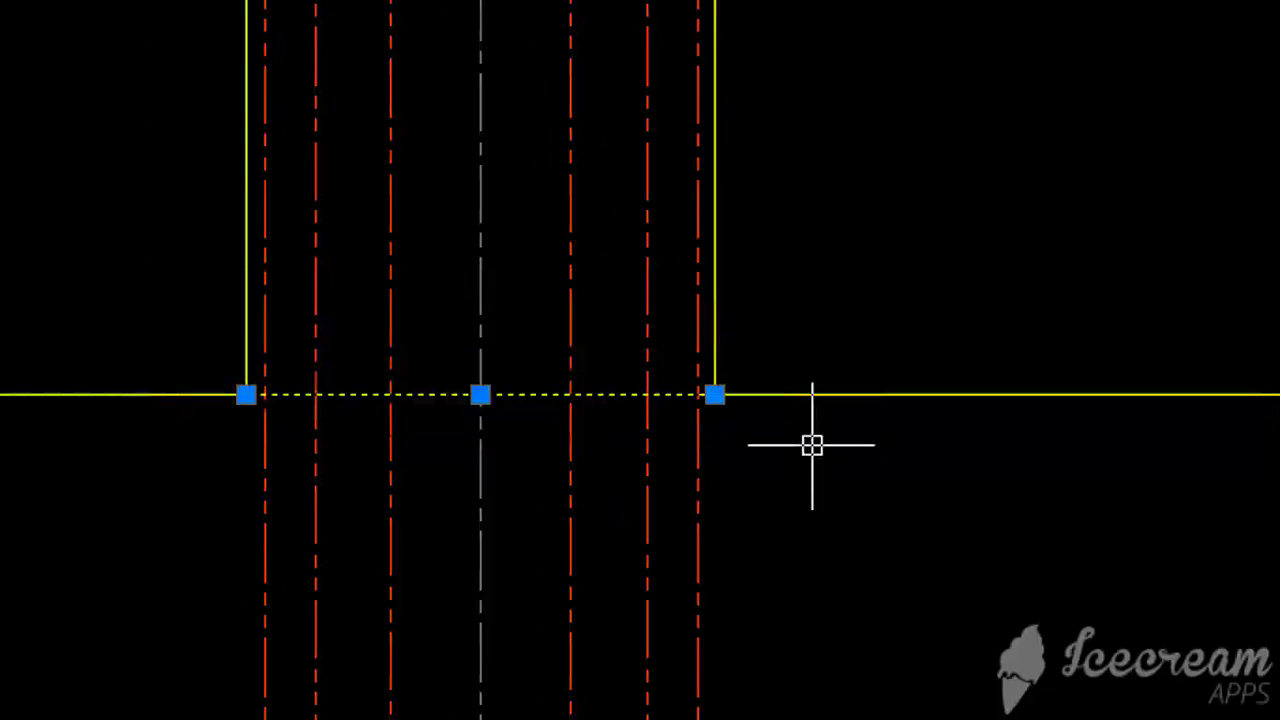
key(Escape)
Extend the branch's two outer side lines down to the header's horizontal centreline.
text(EX)
key(Return)
scroll(804, 360, down, 4)
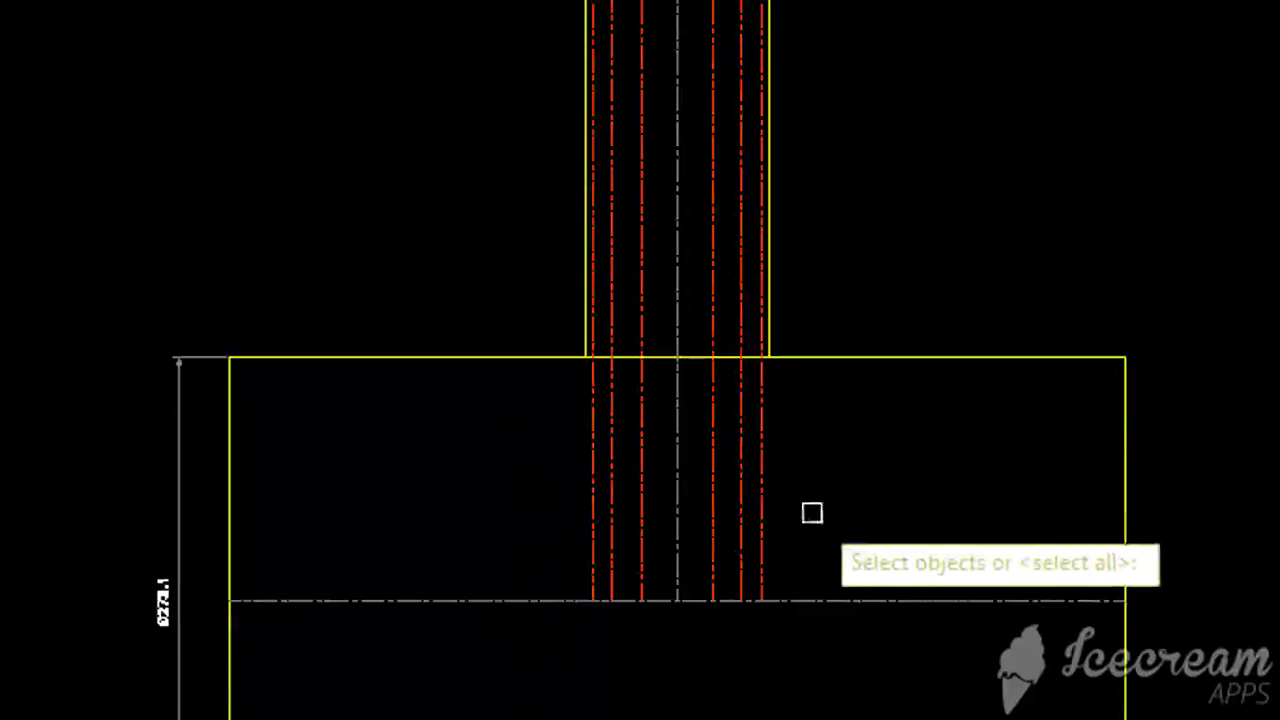
click(829, 599)
key(Return)
click(840, 288)
click(517, 165)
key(Escape)
Draw a circle of radius 136.55 centred on the midpoint of the header's right end, reaching its upper right corner.
scroll(741, 301, down, 4)
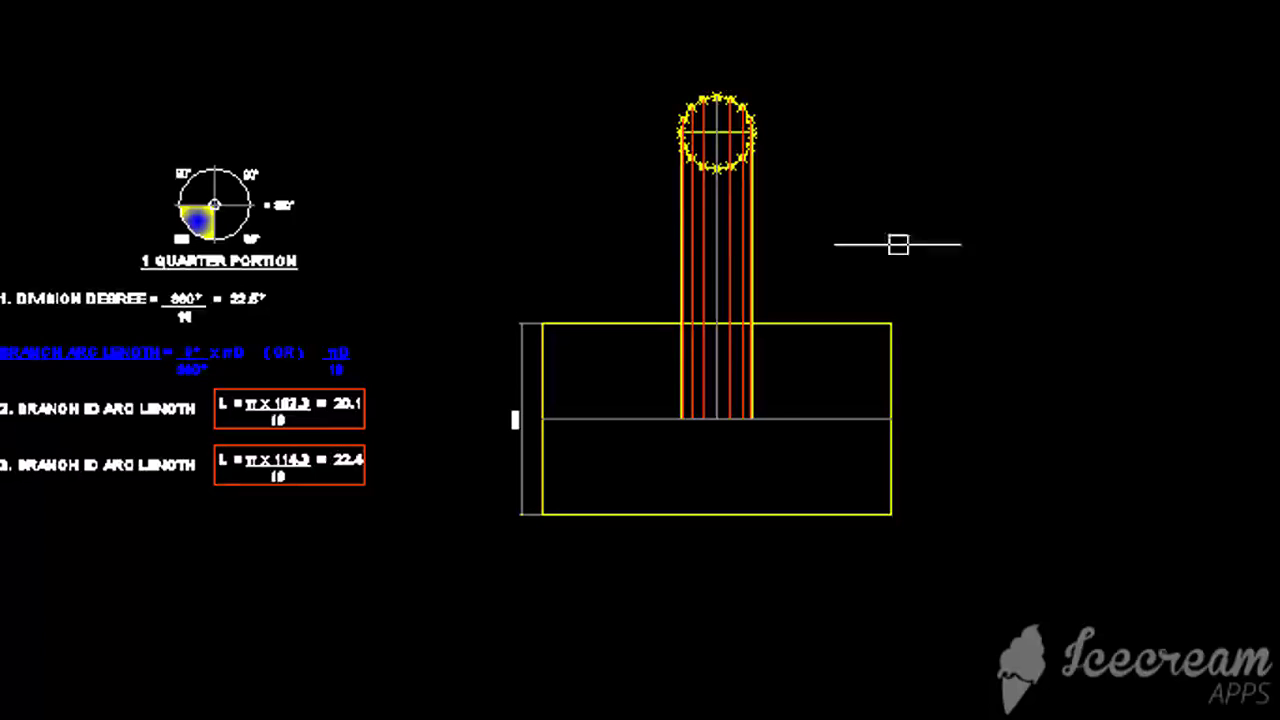
middle_drag(908, 214, 908, 321)
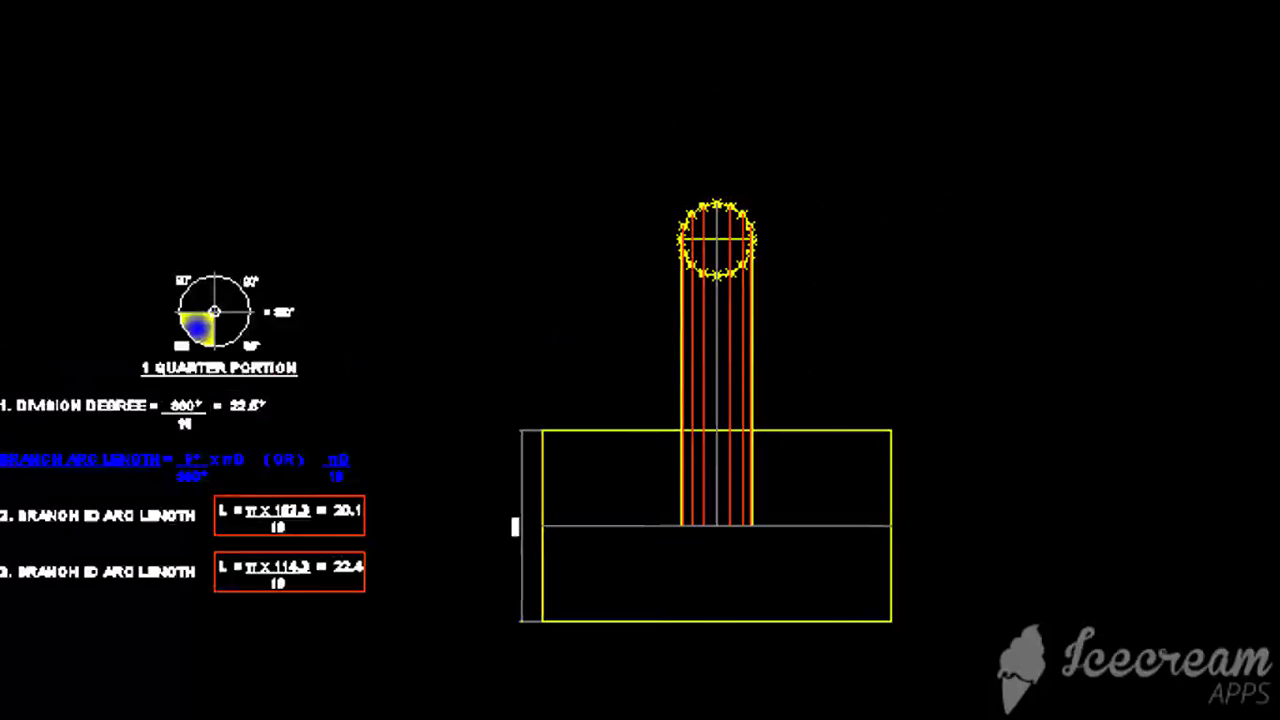
text(c)
key(Return)
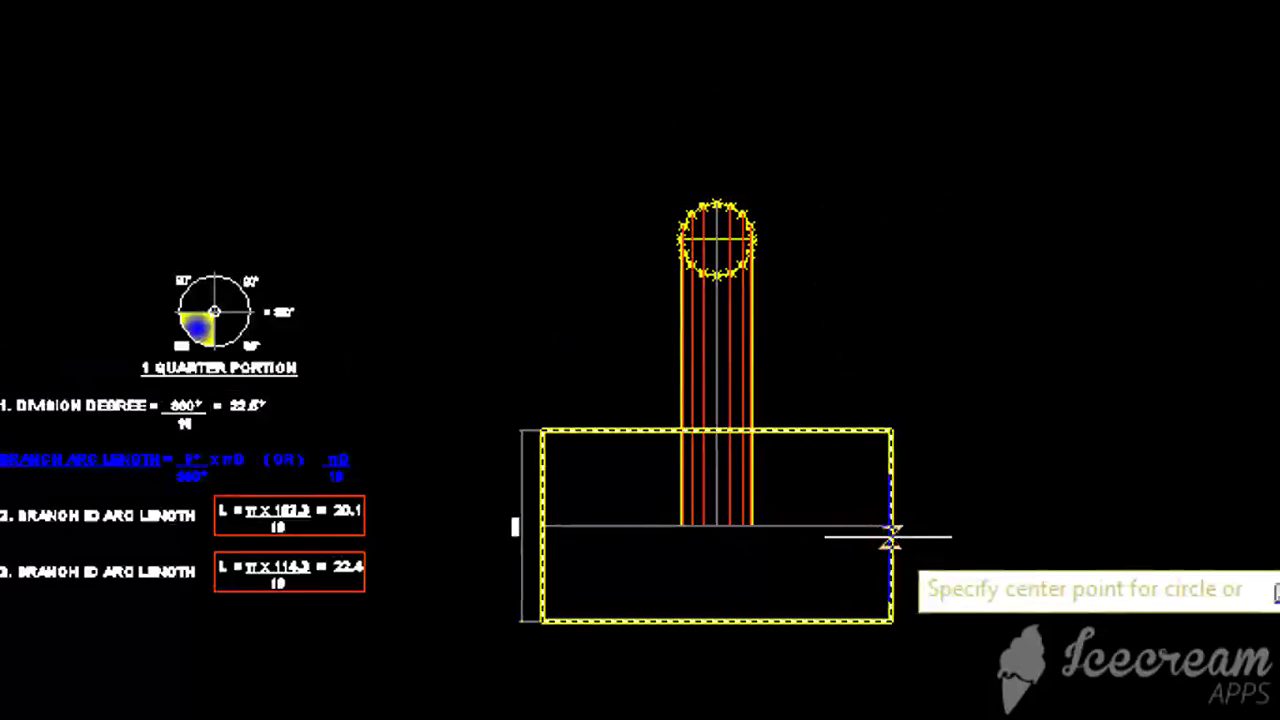
click(891, 525)
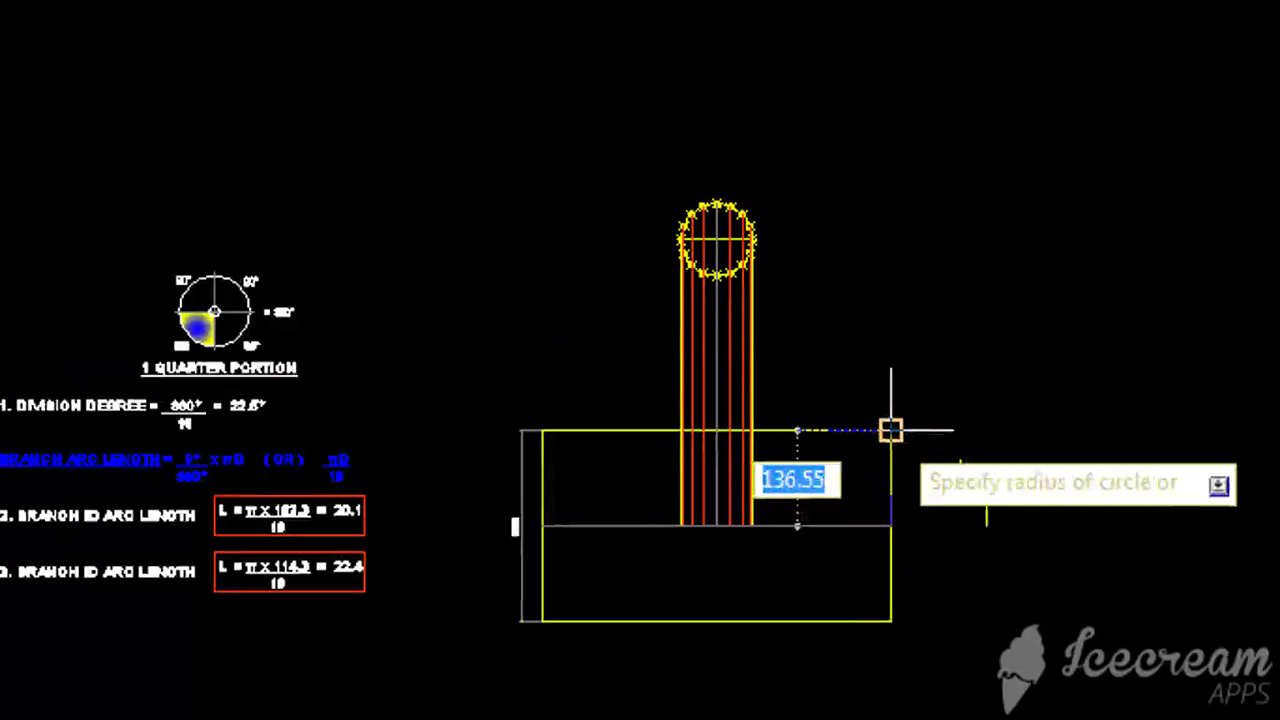
click(891, 430)
Move the header circle horizontally to the right so that it stands clear of the header rectangle.
click(945, 435)
click(920, 407)
text(m)
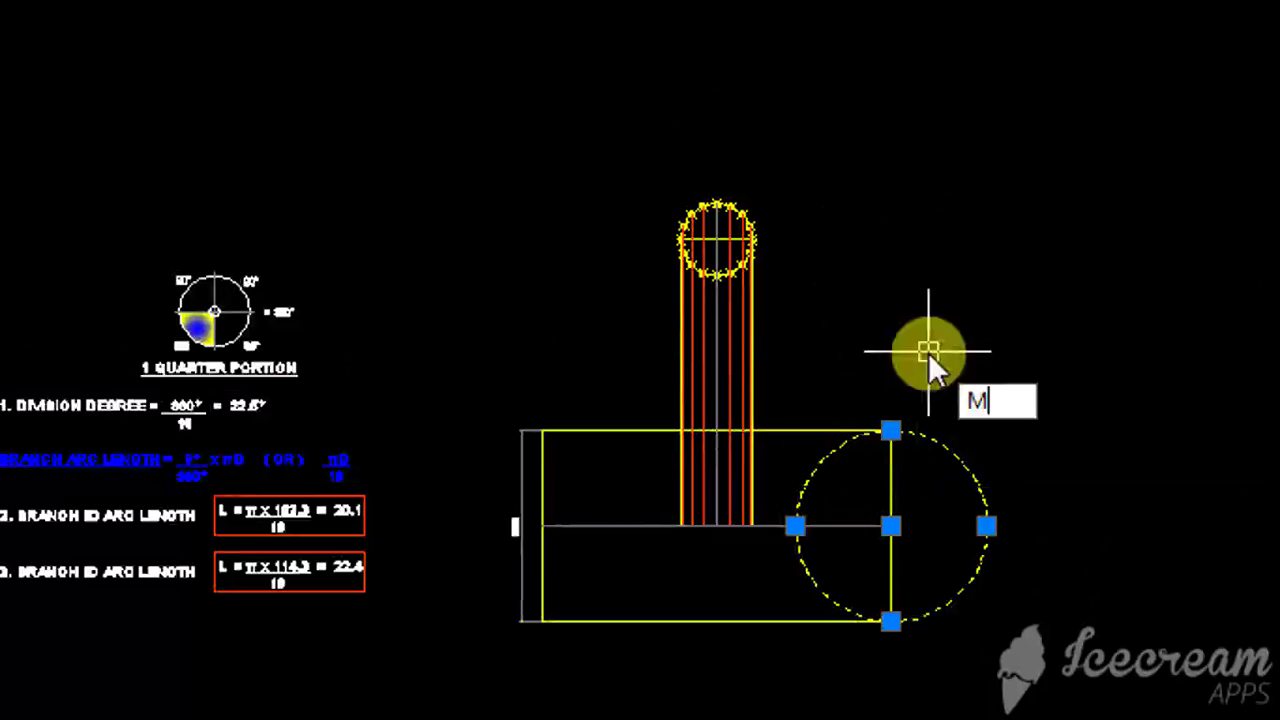
key(Return)
click(928, 352)
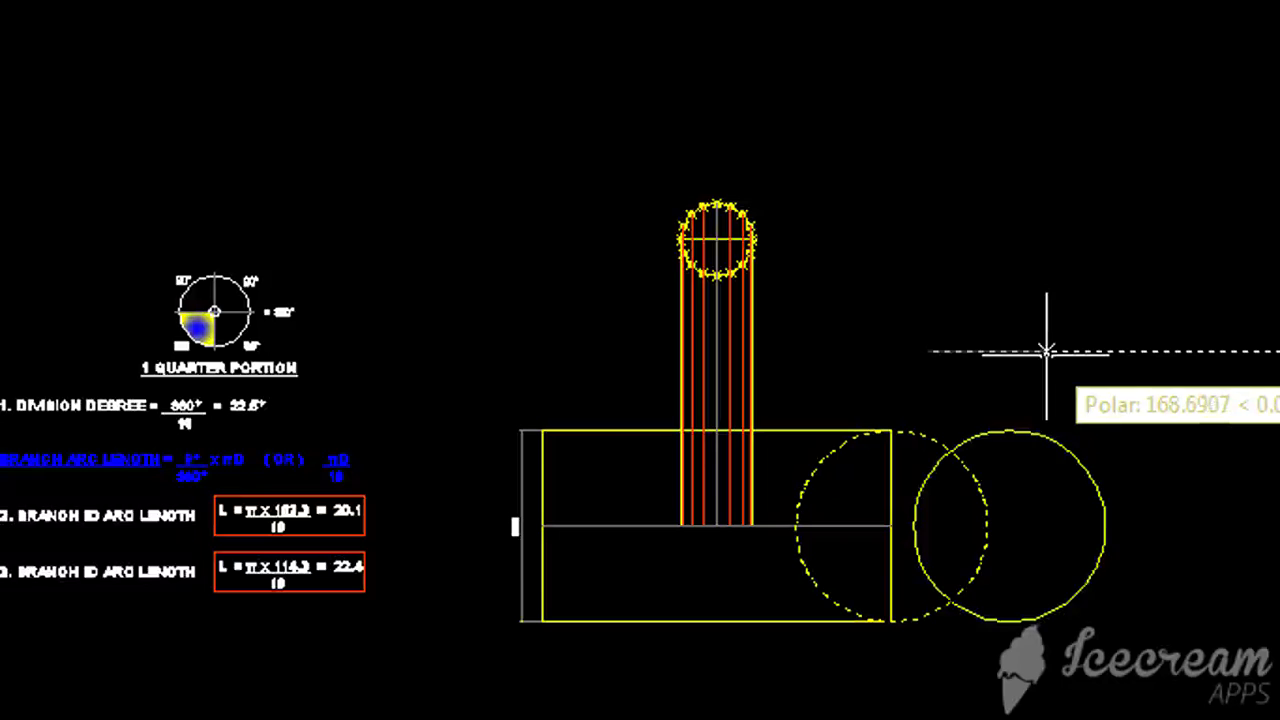
click(1055, 352)
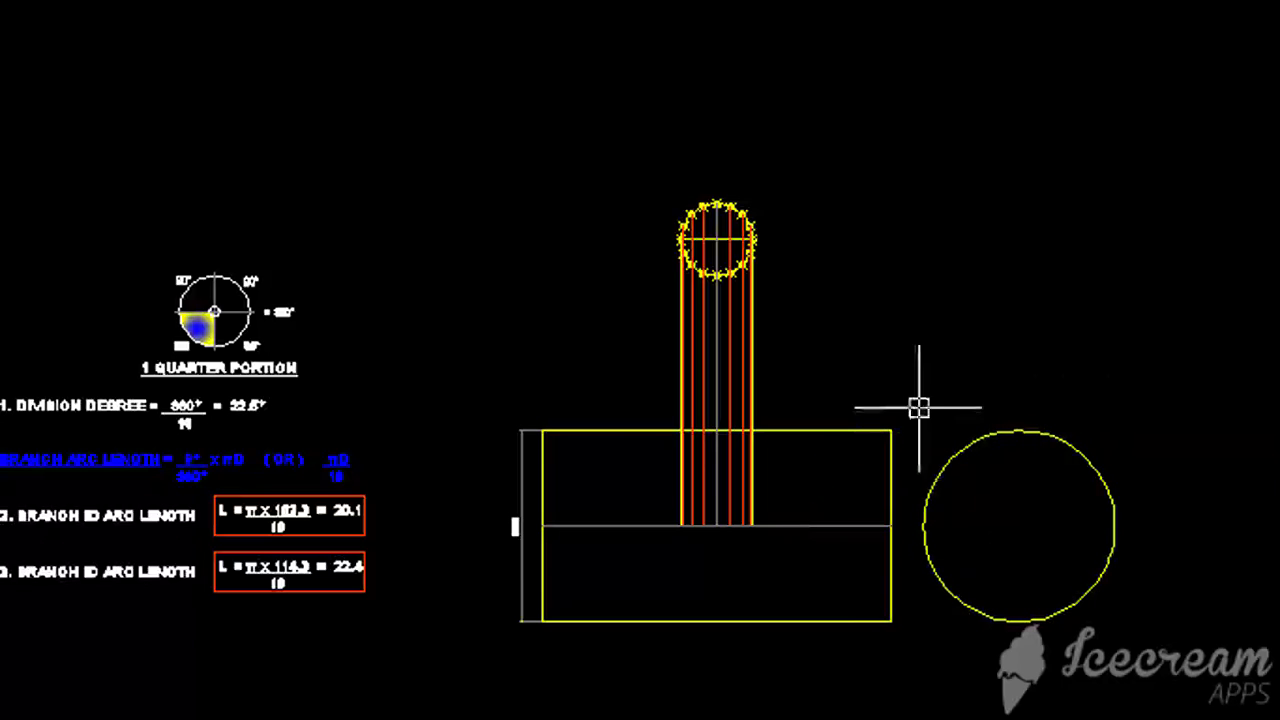
Copy the branch with its division circle and lines from the header's top centre point to the top of the header circle.
click(870, 350)
click(670, 186)
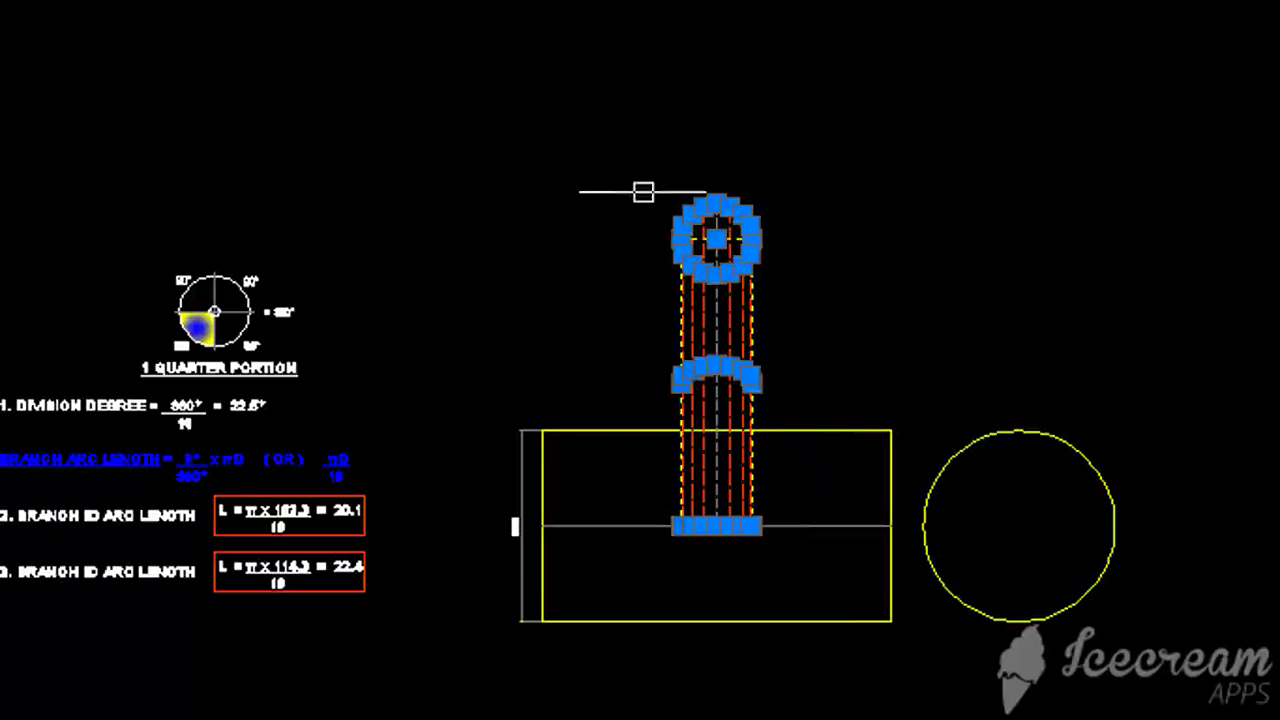
text(co)
key(Return)
scroll(712, 425, up, 4)
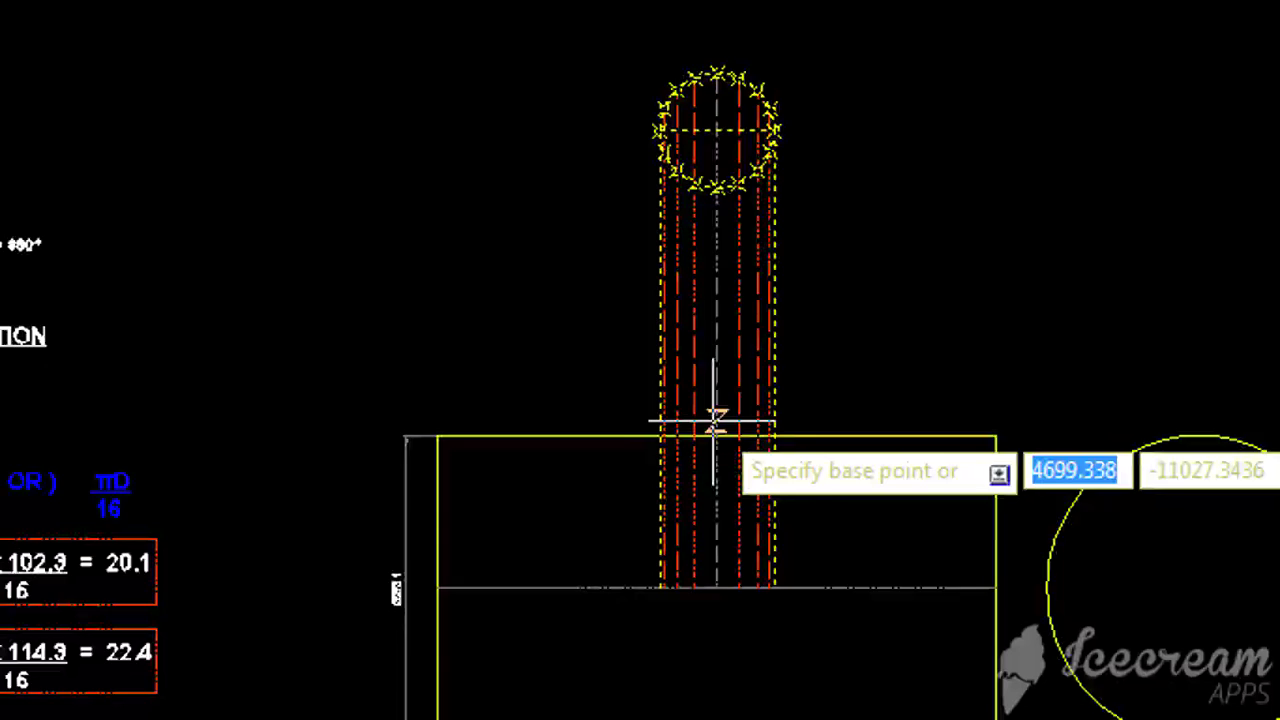
click(716, 432)
scroll(716, 440, down, 4)
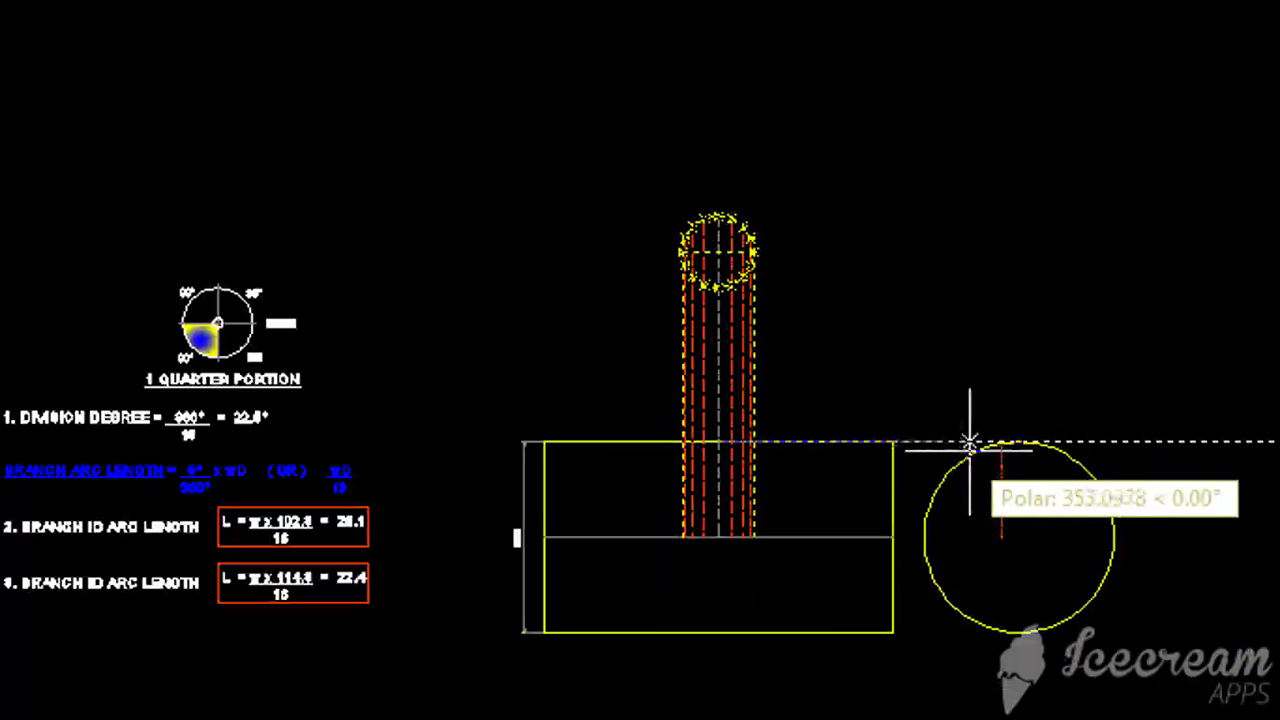
click(1017, 441)
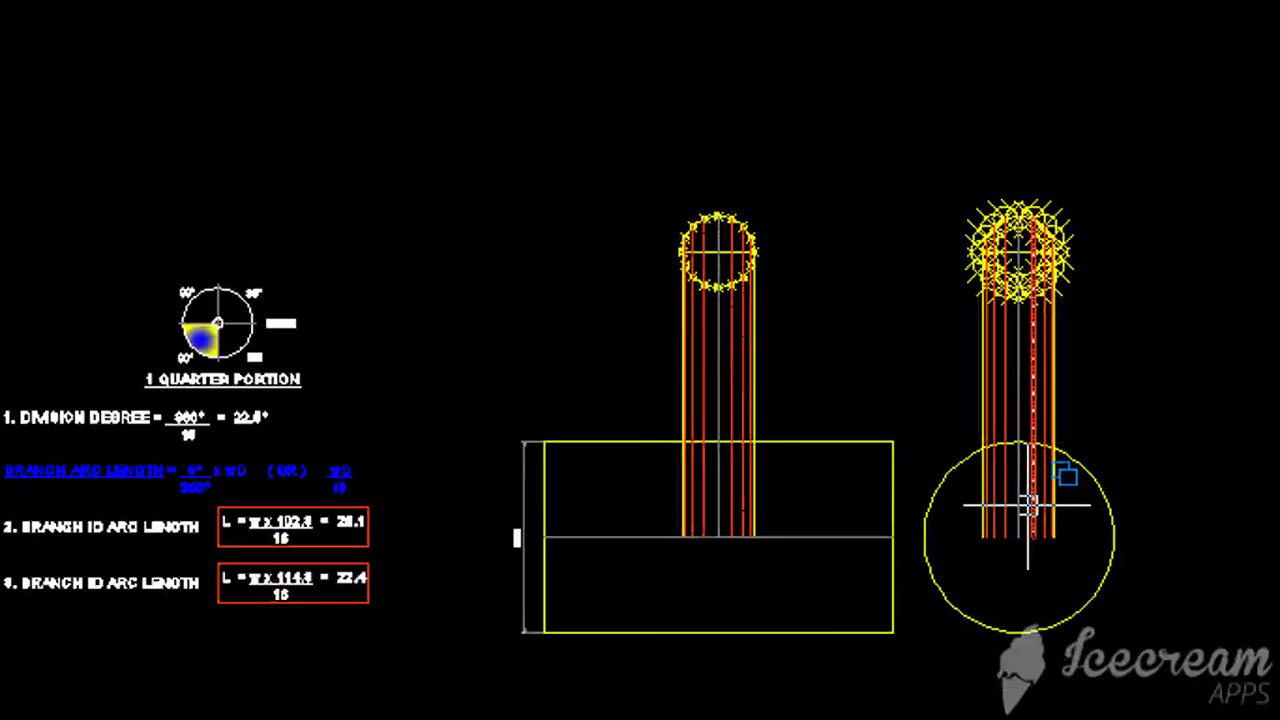
Trim the copied branch lines inside the header circle so that they end on its upper arc.
text(tr)
key(Return)
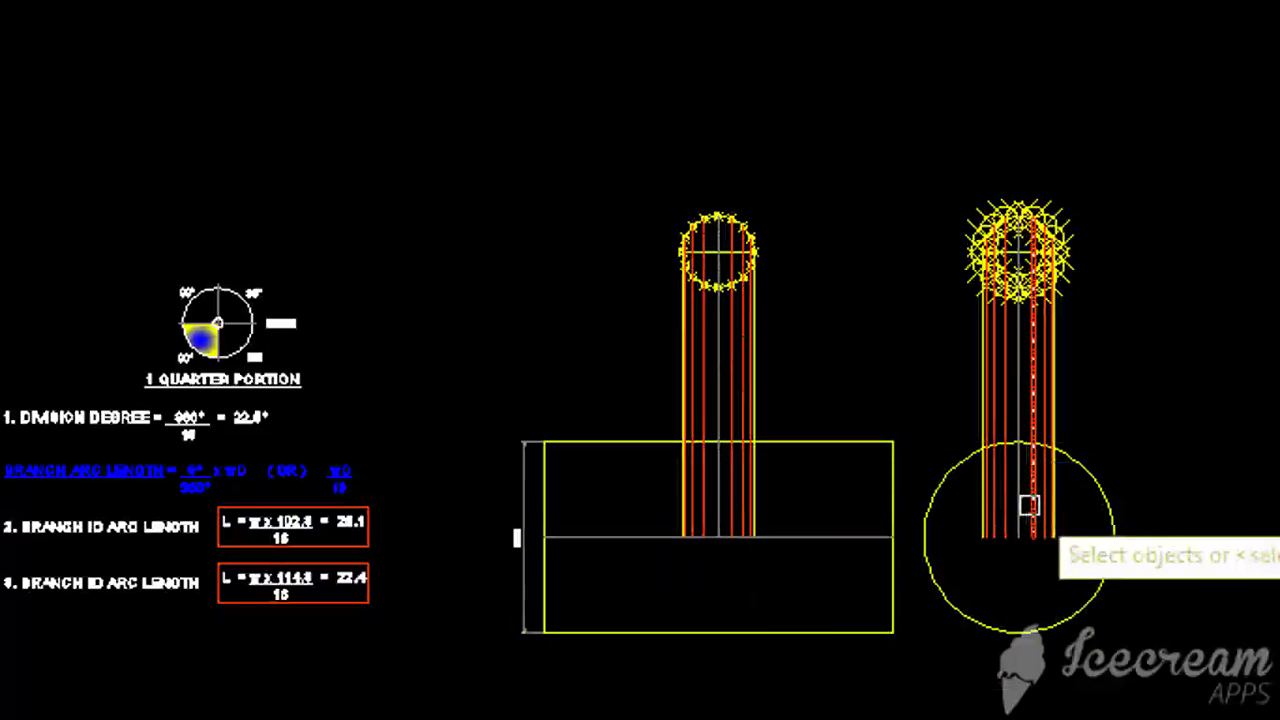
middle_drag(1091, 480, 1089, 480)
click(1080, 480)
key(Return)
scroll(1032, 509, up, 6)
middle_drag(1131, 600, 1072, 600)
click(1087, 594)
click(754, 474)
scroll(885, 488, down, 4)
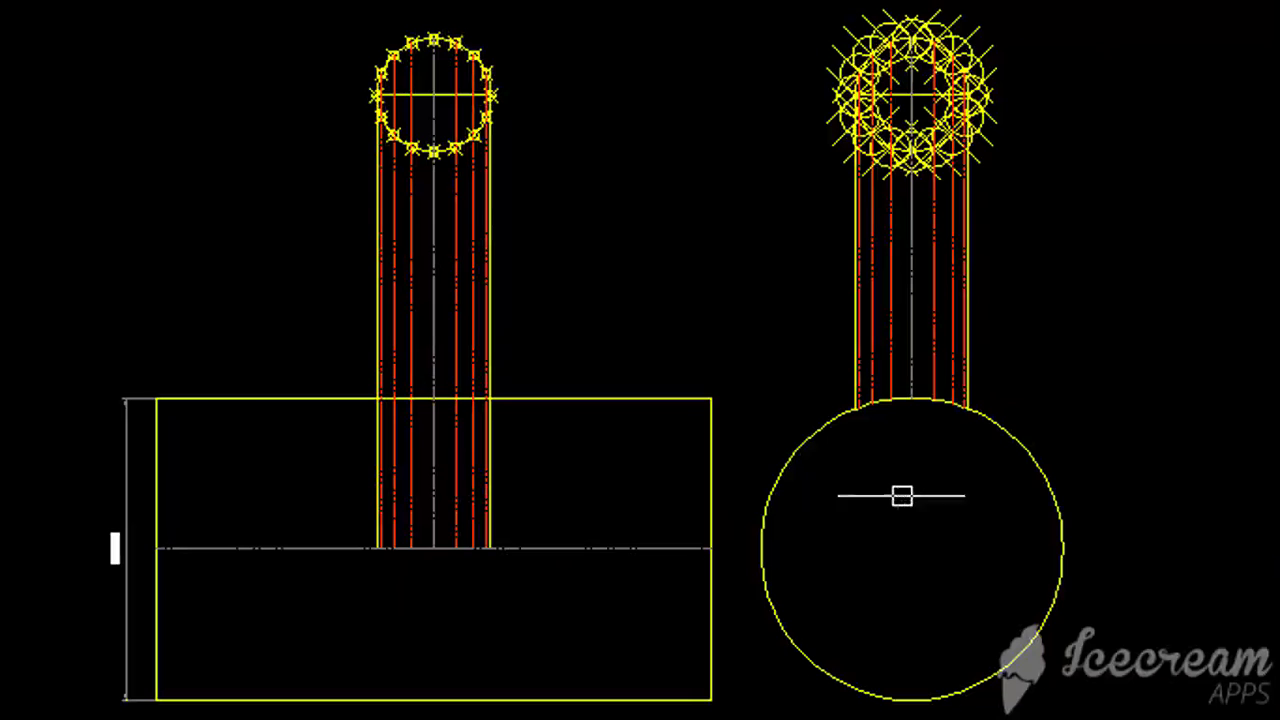
Draw five horizontal construction lines through the points where the copied branch's centreline, left division lines and left outer edge meet the header circle.
text(xl)
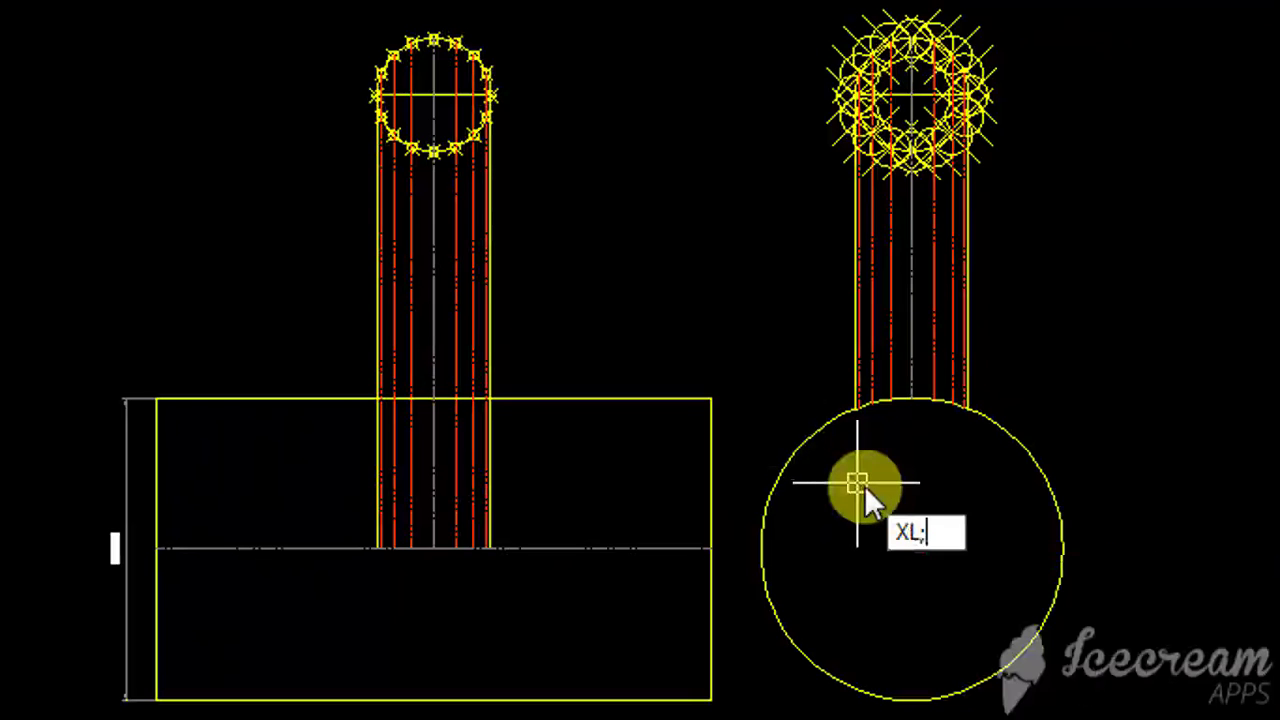
key(Return)
text(l)
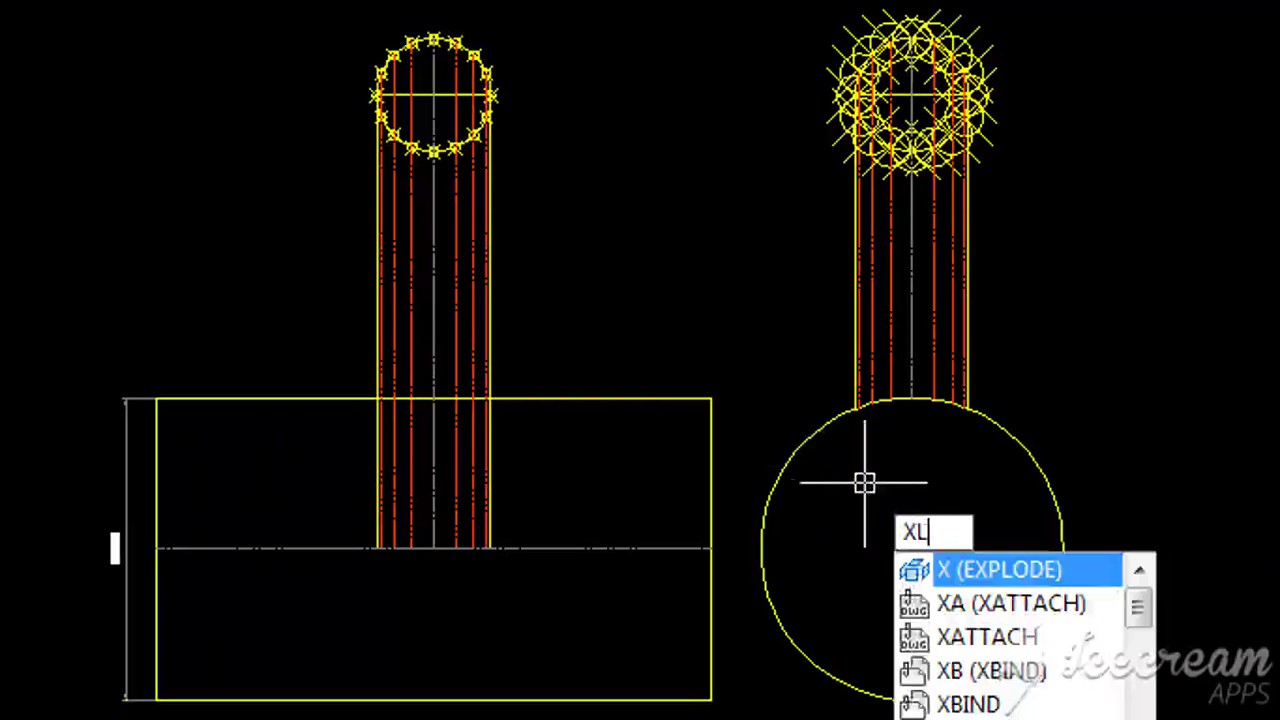
key(Return)
click(860, 474)
scroll(866, 474, up, 3)
scroll(885, 430, up, 4)
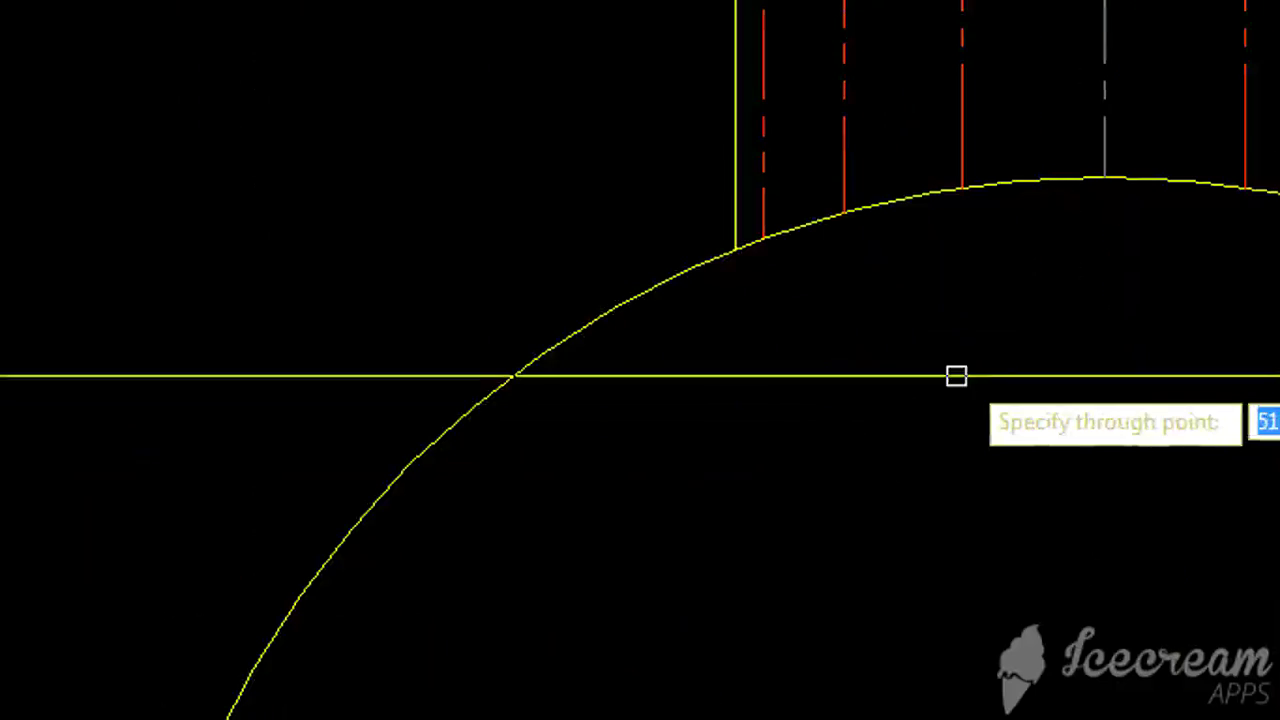
middle_drag(1035, 257, 686, 457)
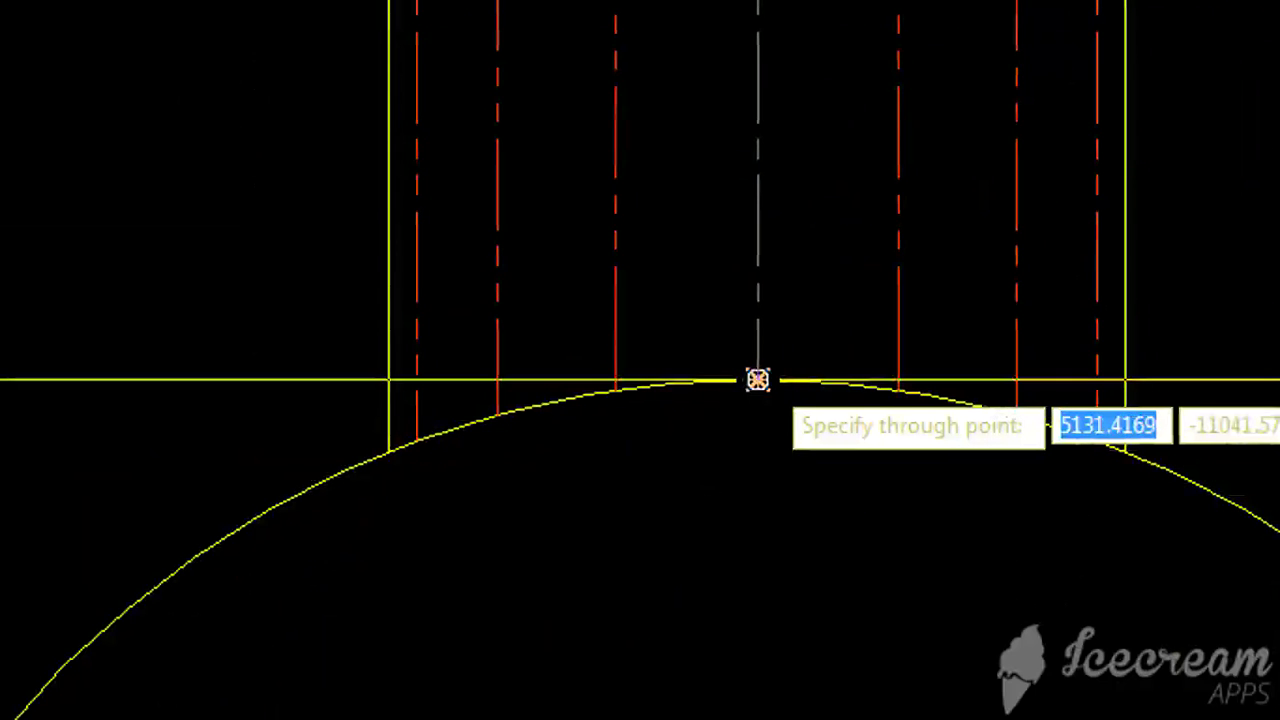
scroll(620, 400, up, 3)
click(611, 334)
click(187, 436)
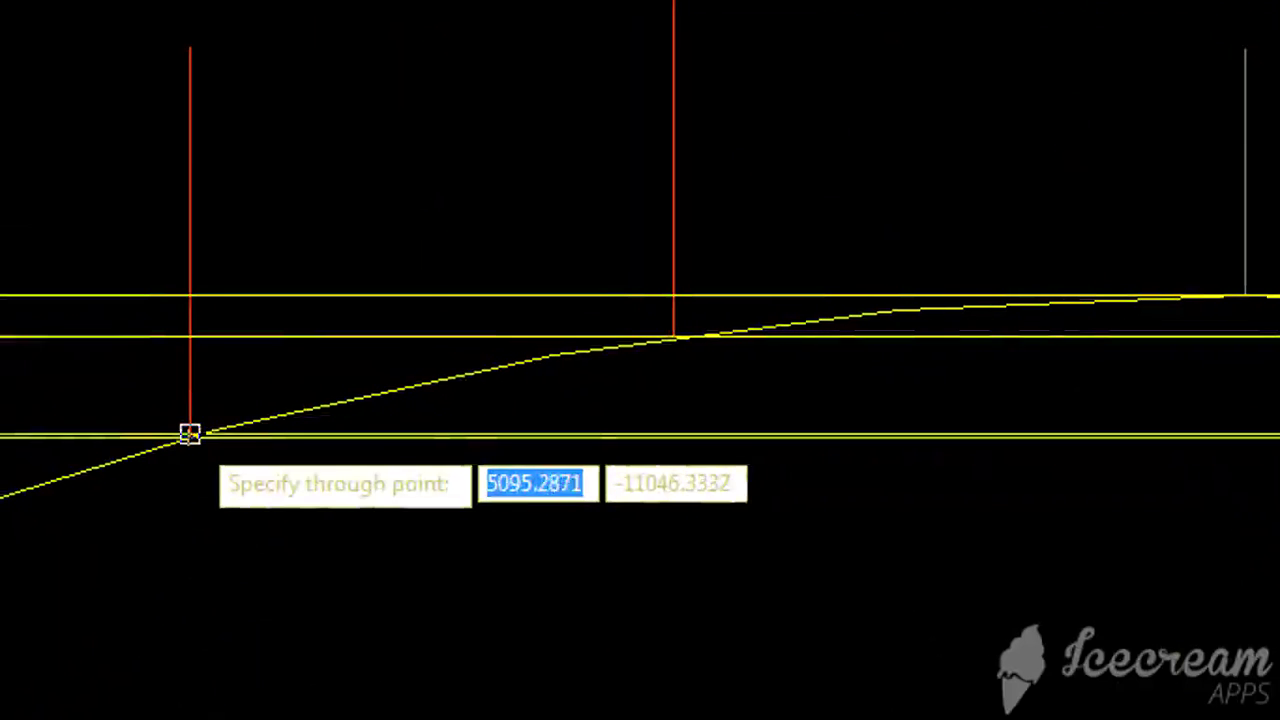
click(204, 540)
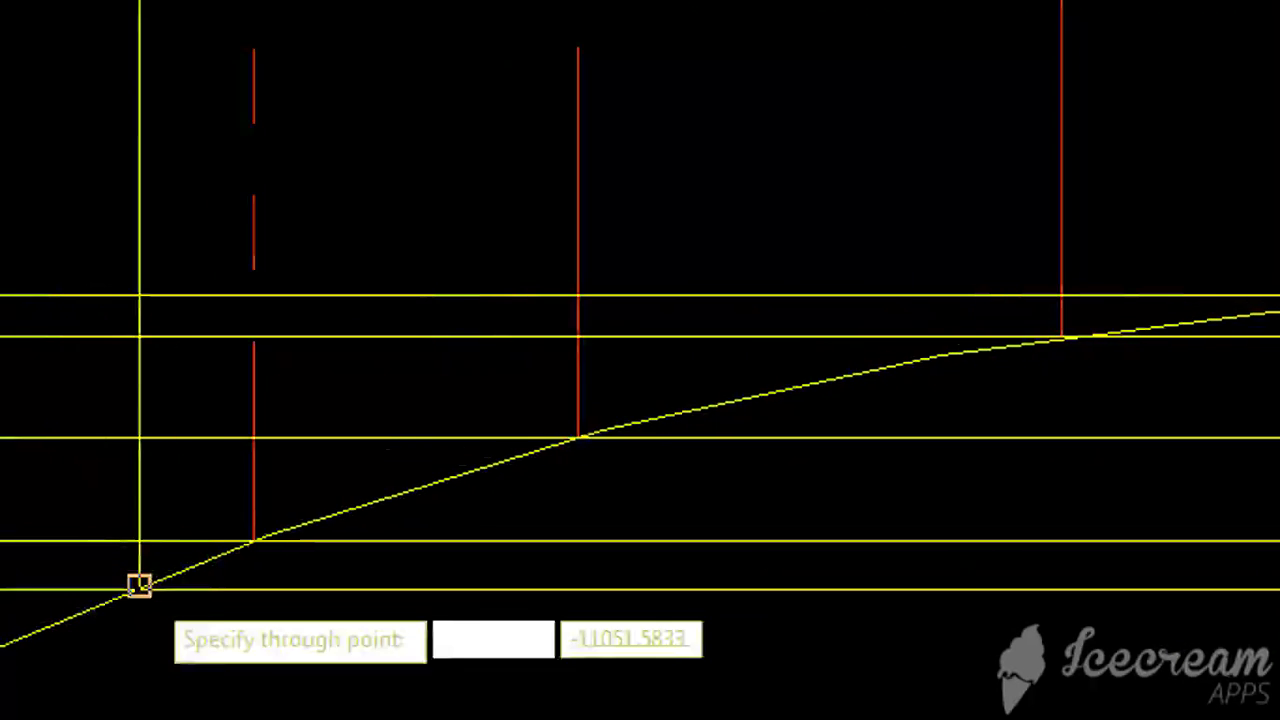
click(93, 585)
key(Return)
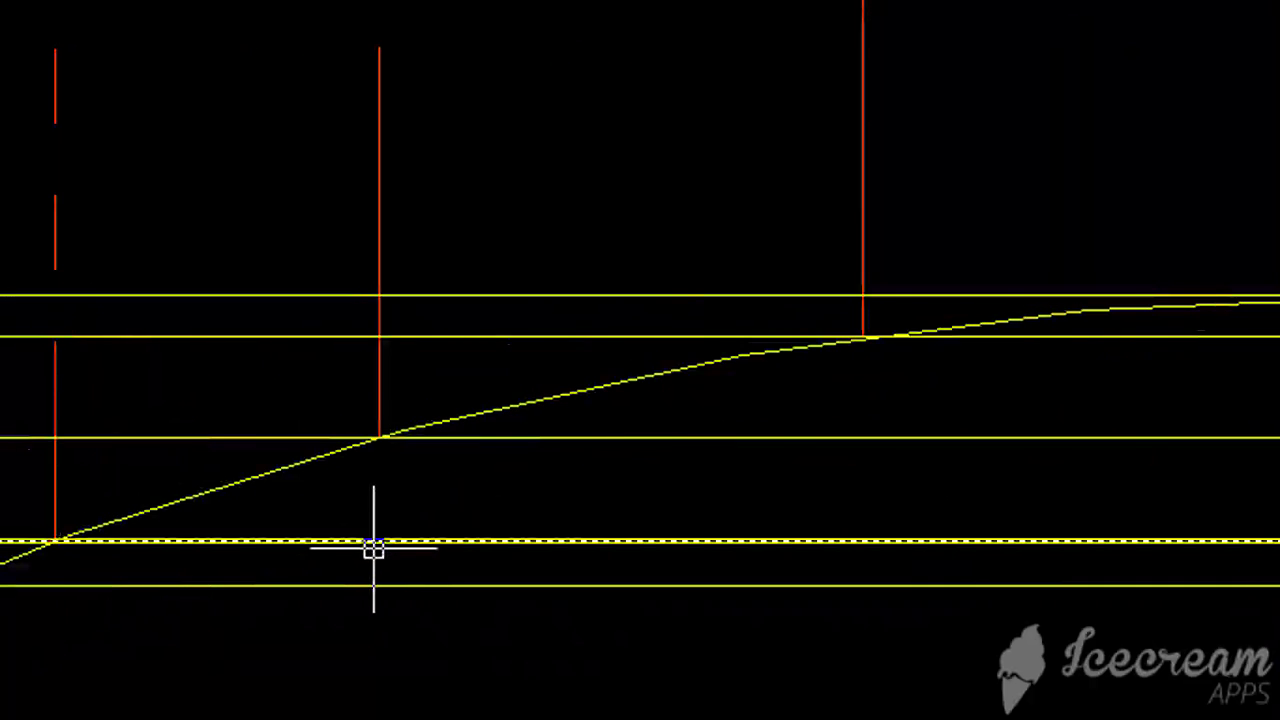
scroll(868, 323, down, 3)
scroll(632, 352, up, 2)
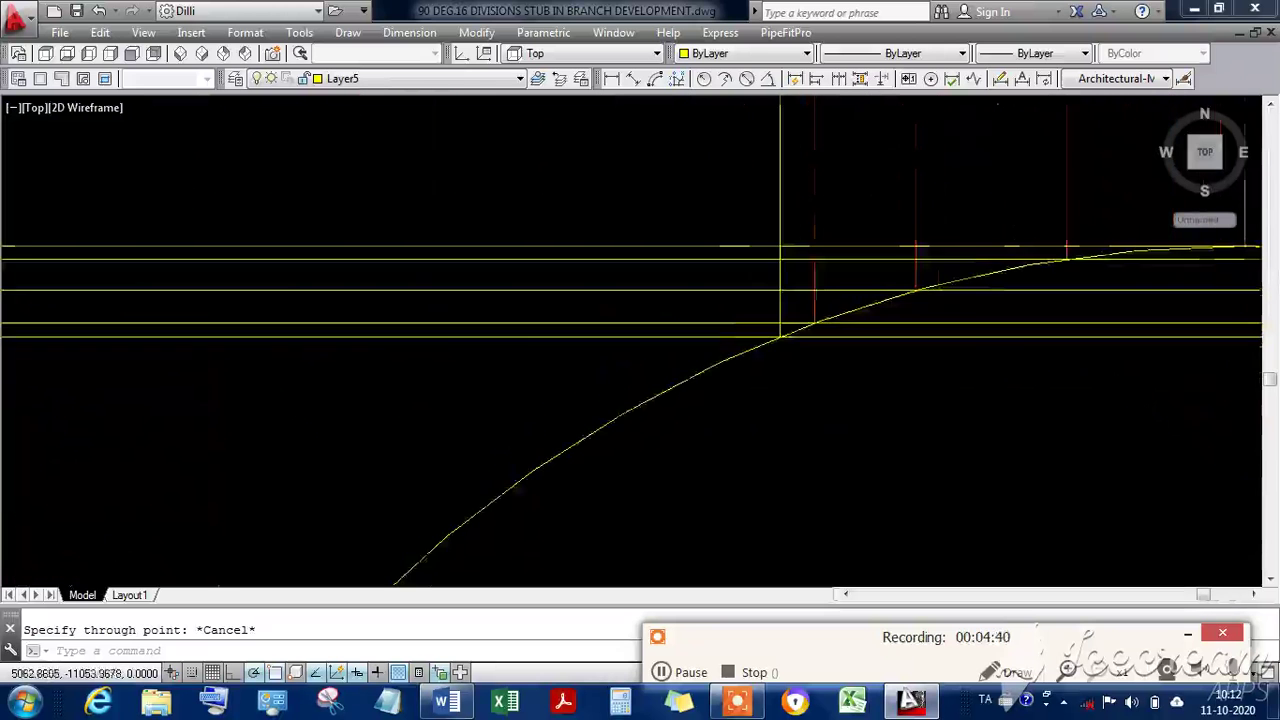
scroll(723, 350, up, 2)
mouse_move(1117, 277)
middle_down()
mouse_move(654, 320)
mouse_move(573, 345)
middle_up()
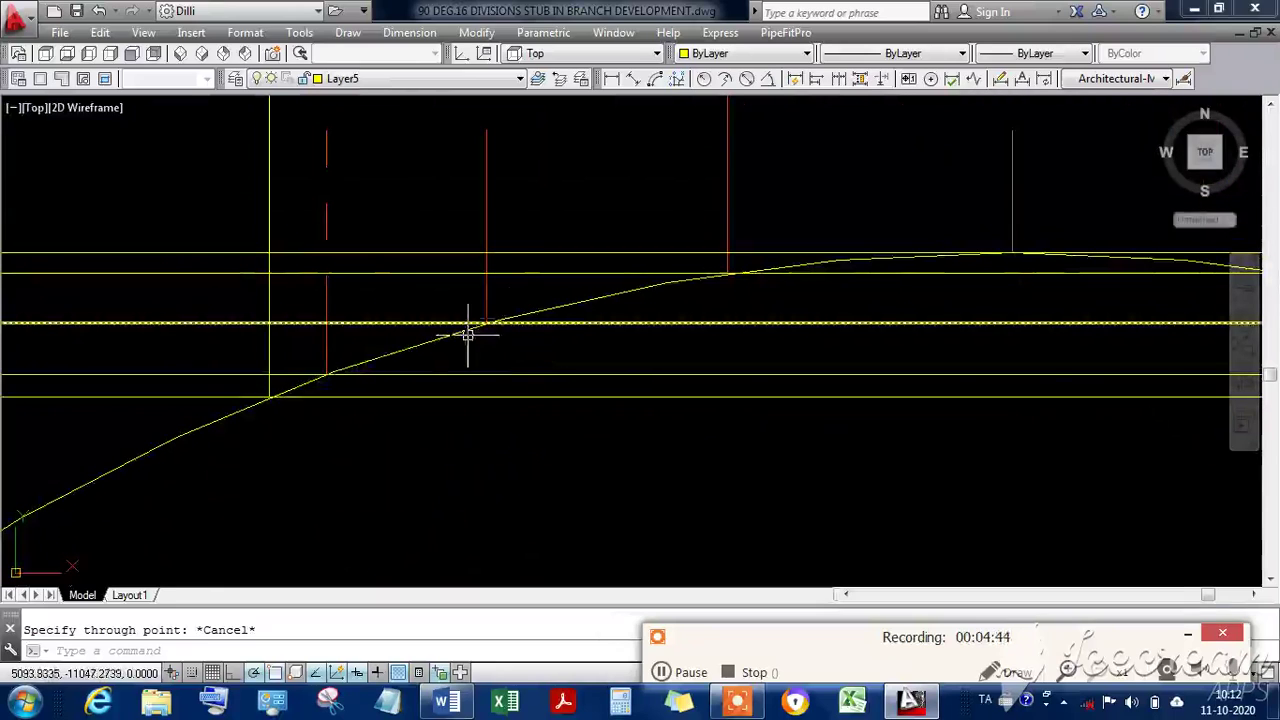
scroll(806, 241, down, 3)
scroll(820, 238, down, 4)
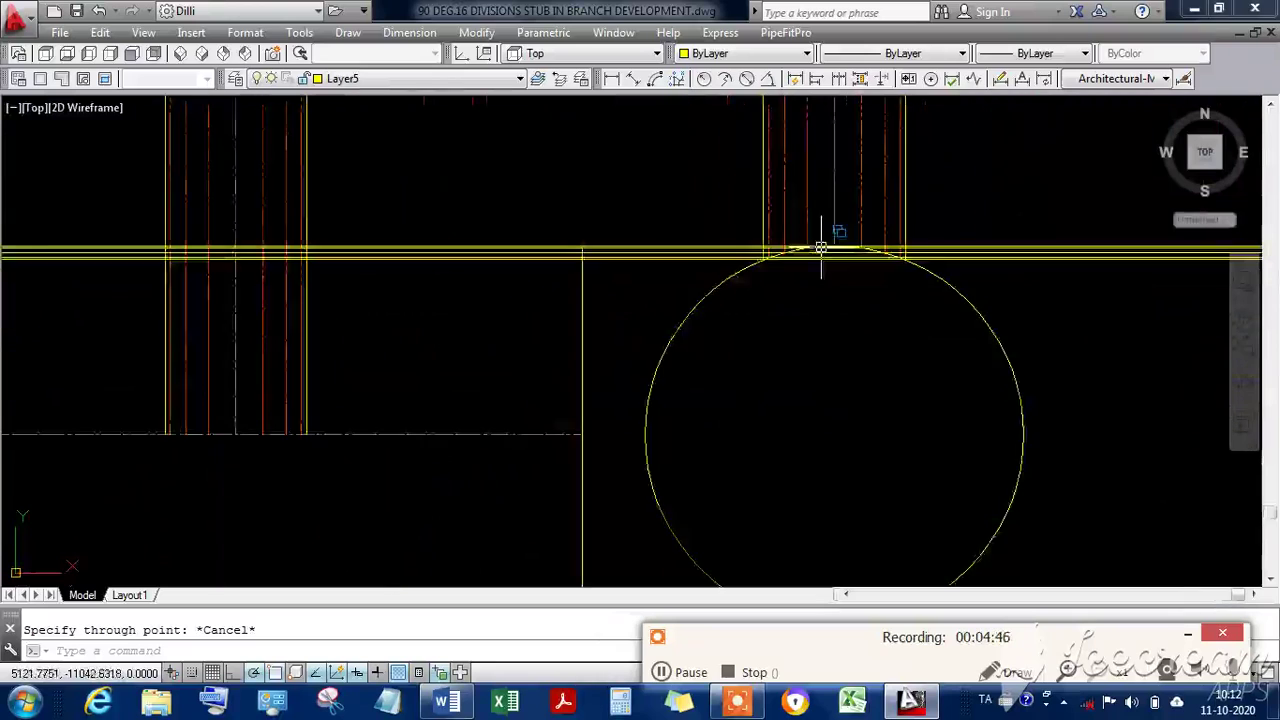
click(684, 672)
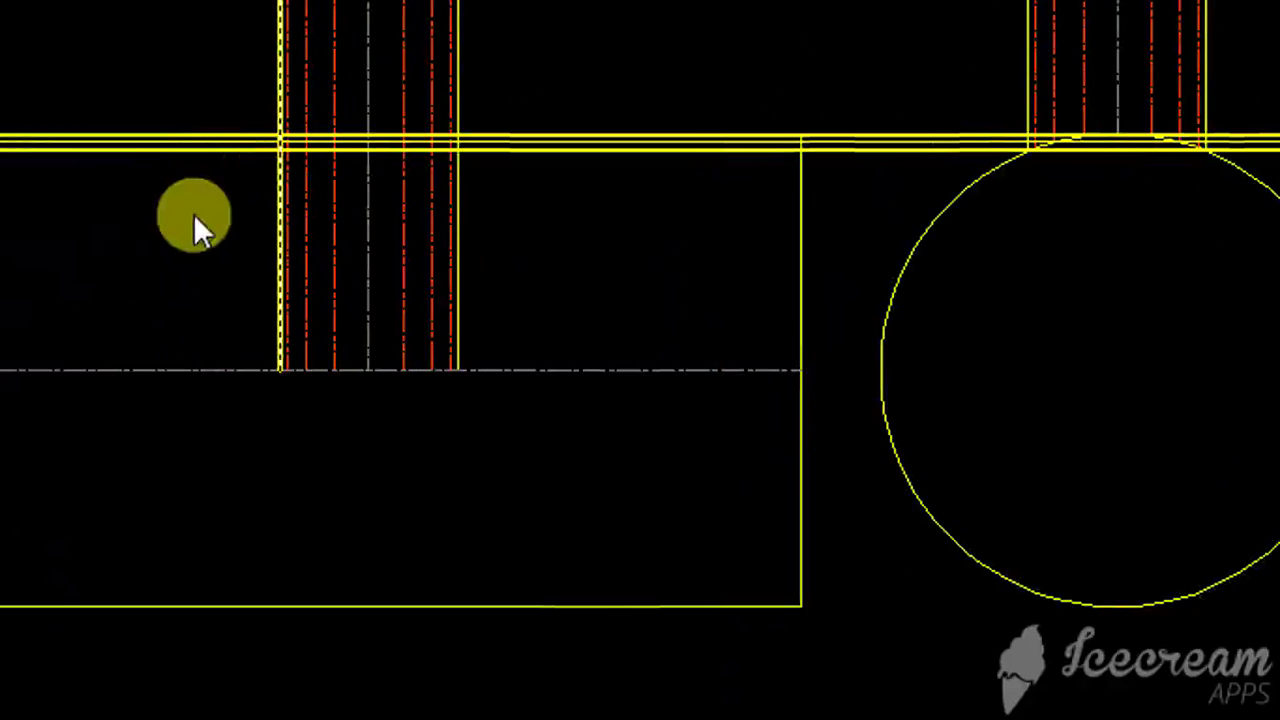
Draw a spline across the front-view branch through its line intersections, from the uppermost construction line at both outer edges to the lowest at the centreline.
text(SPL)
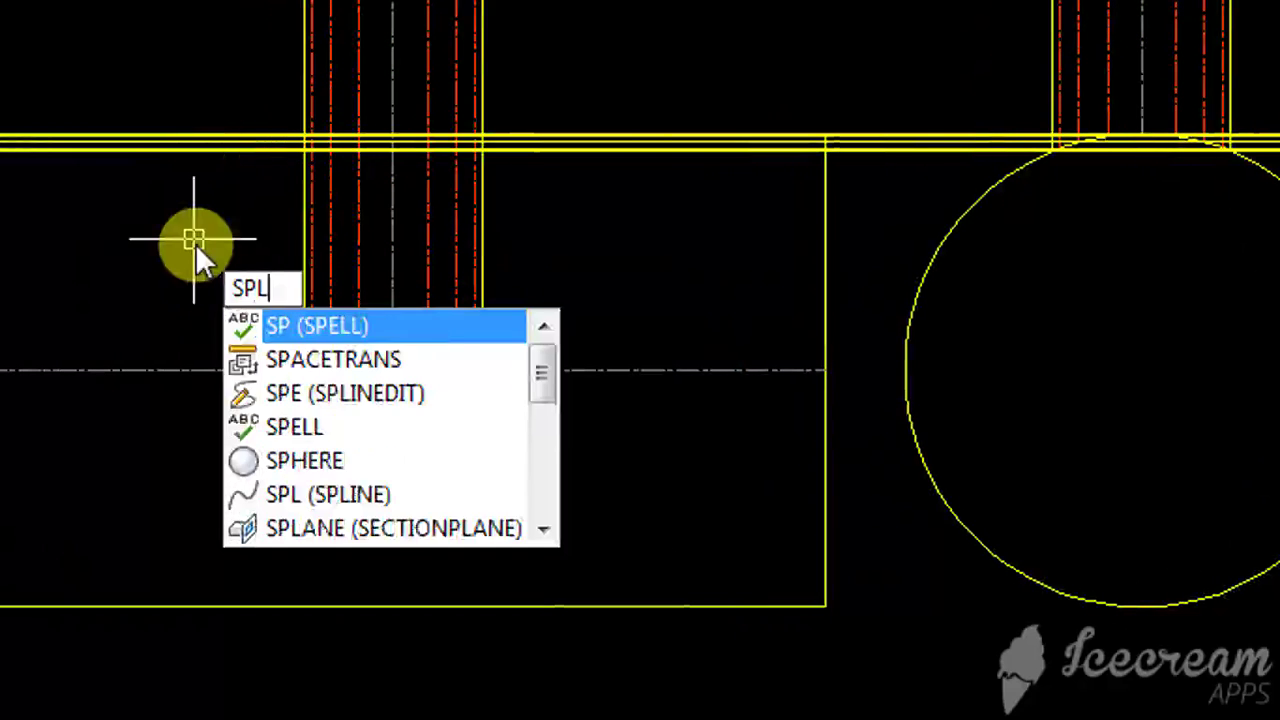
key(Return)
scroll(290, 165, up, 5)
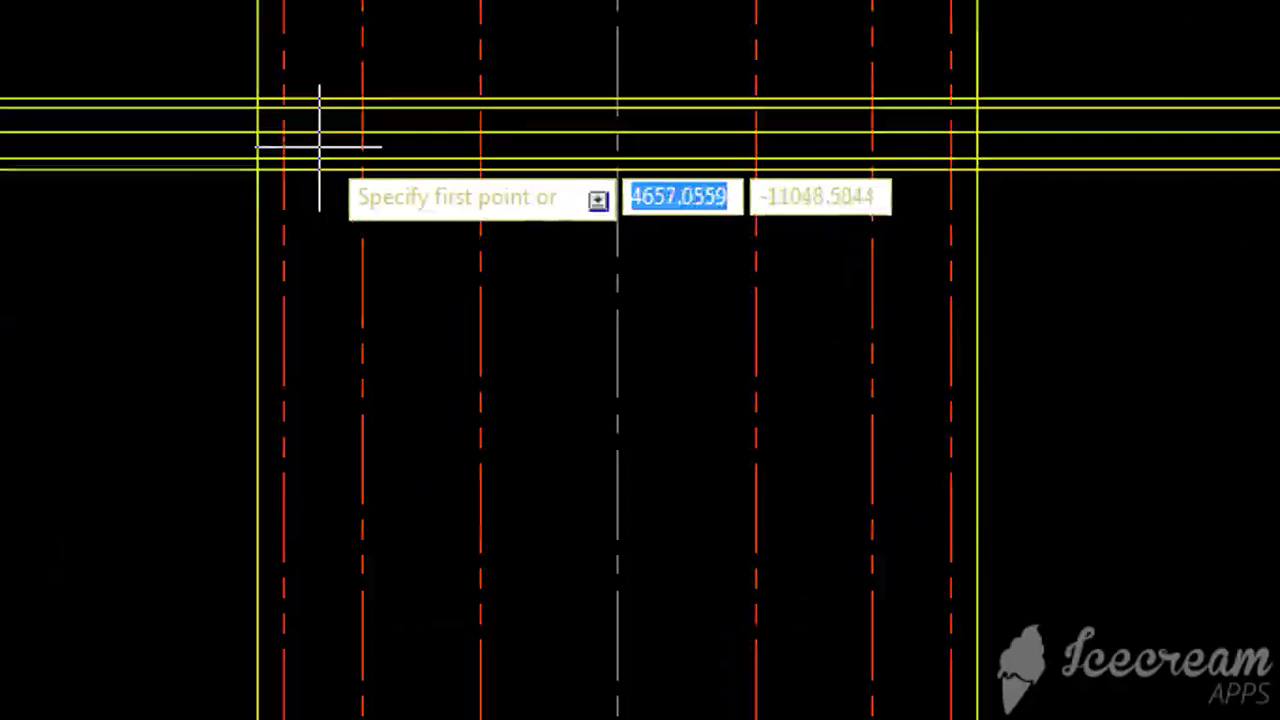
scroll(320, 190, down, 2)
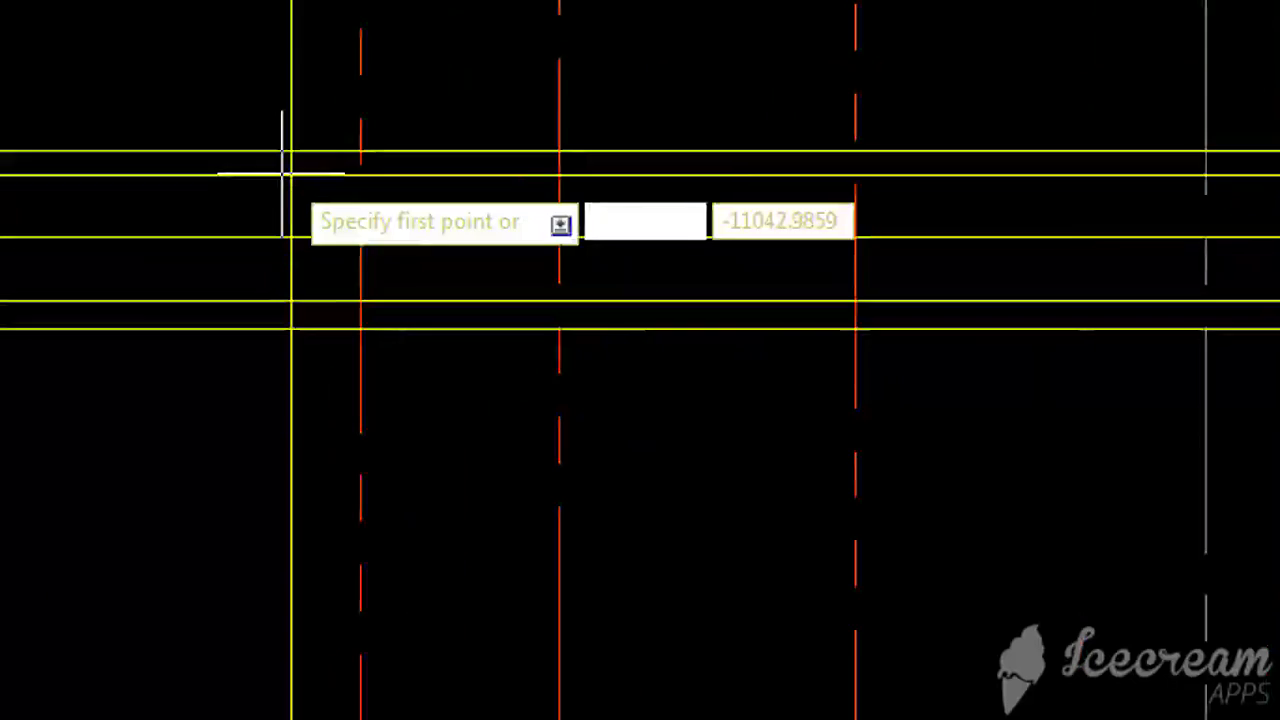
scroll(282, 152, up, 2)
click(296, 145)
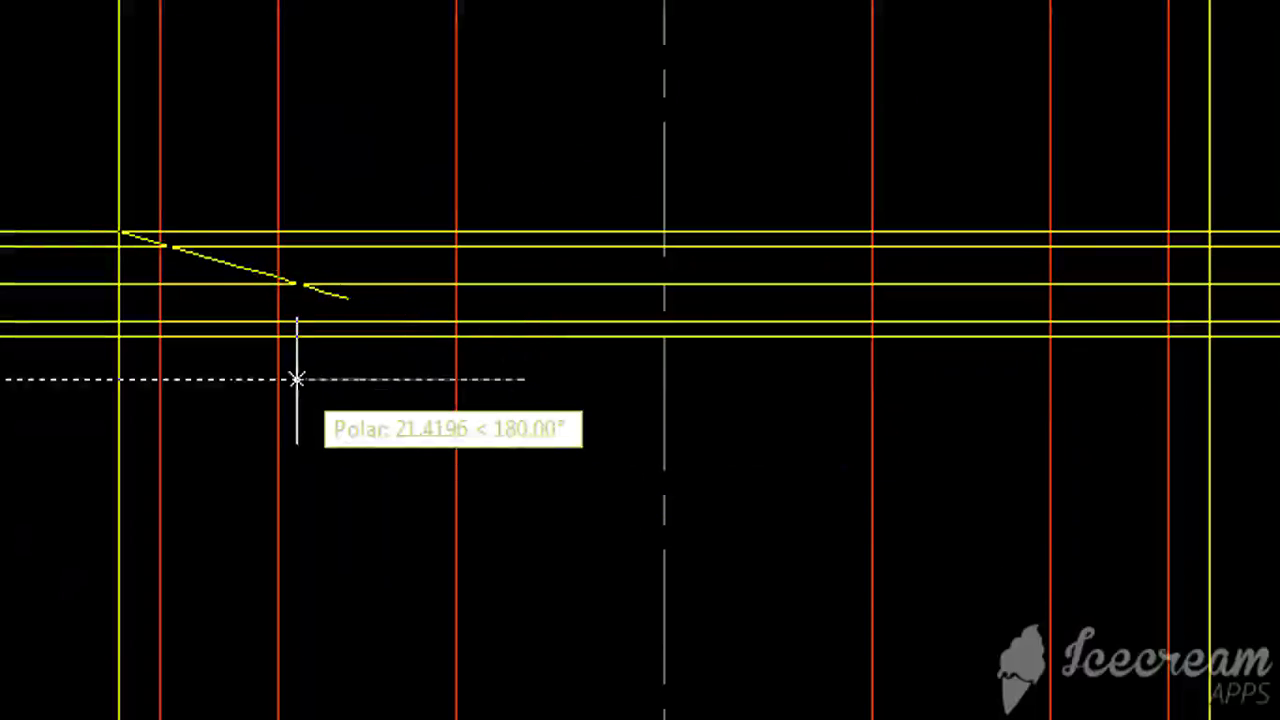
scroll(257, 340, up, 2)
scroll(194, 337, down, 4)
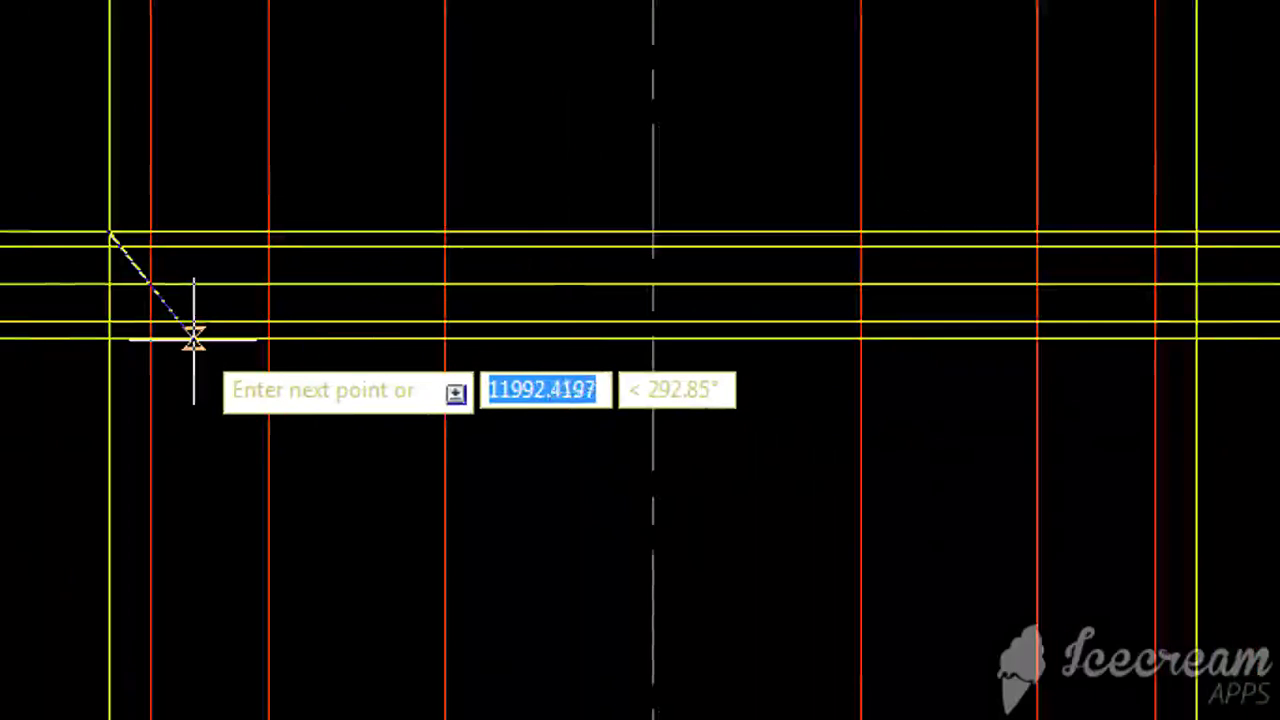
scroll(195, 339, up, 2)
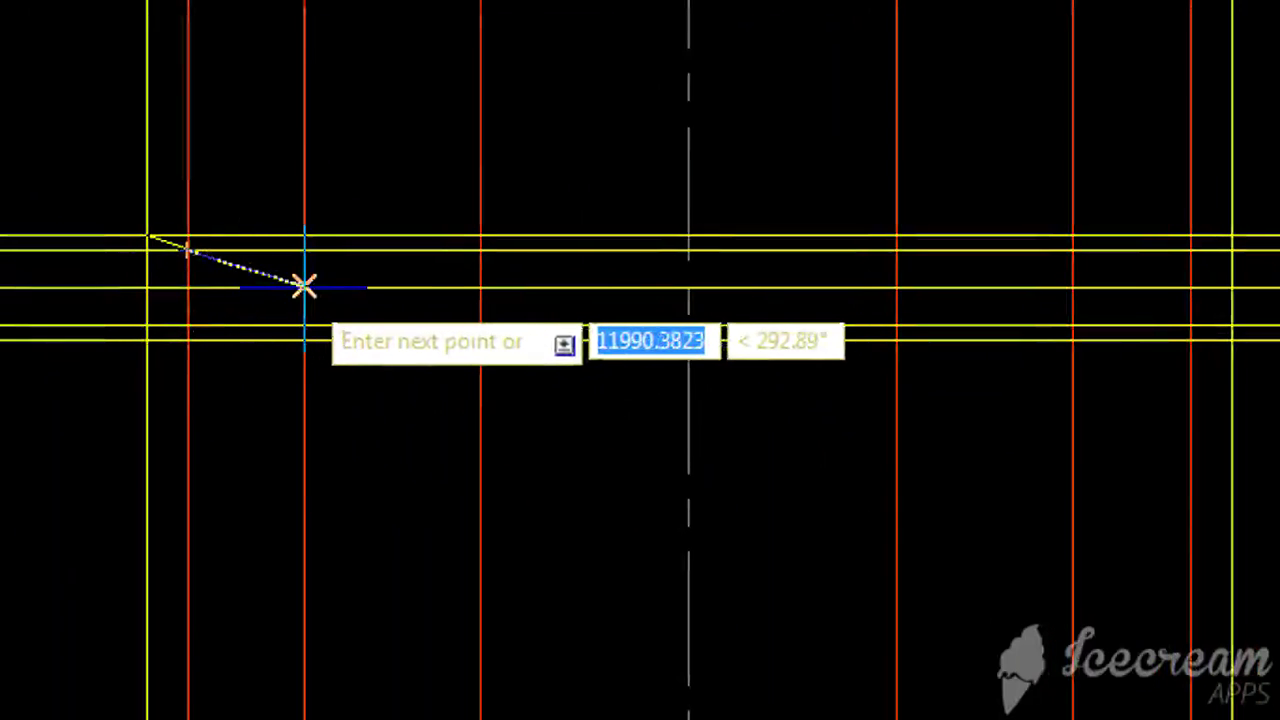
click(304, 287)
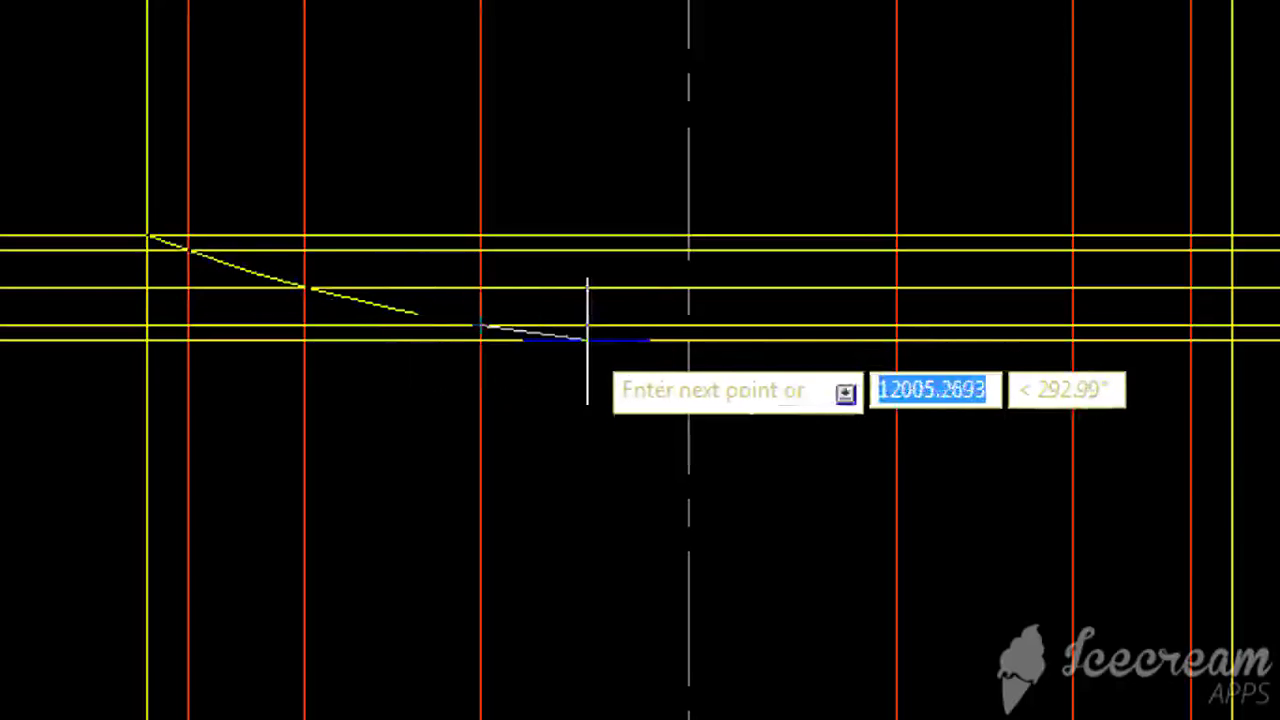
click(688, 340)
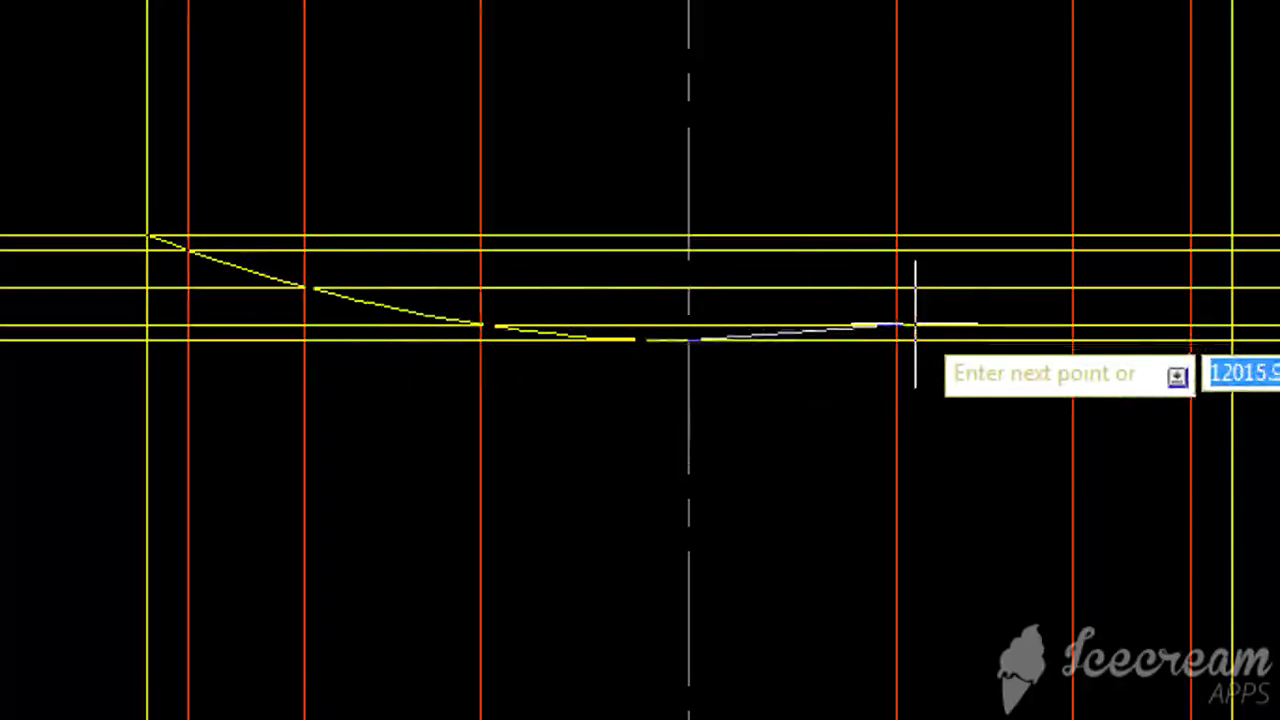
click(896, 325)
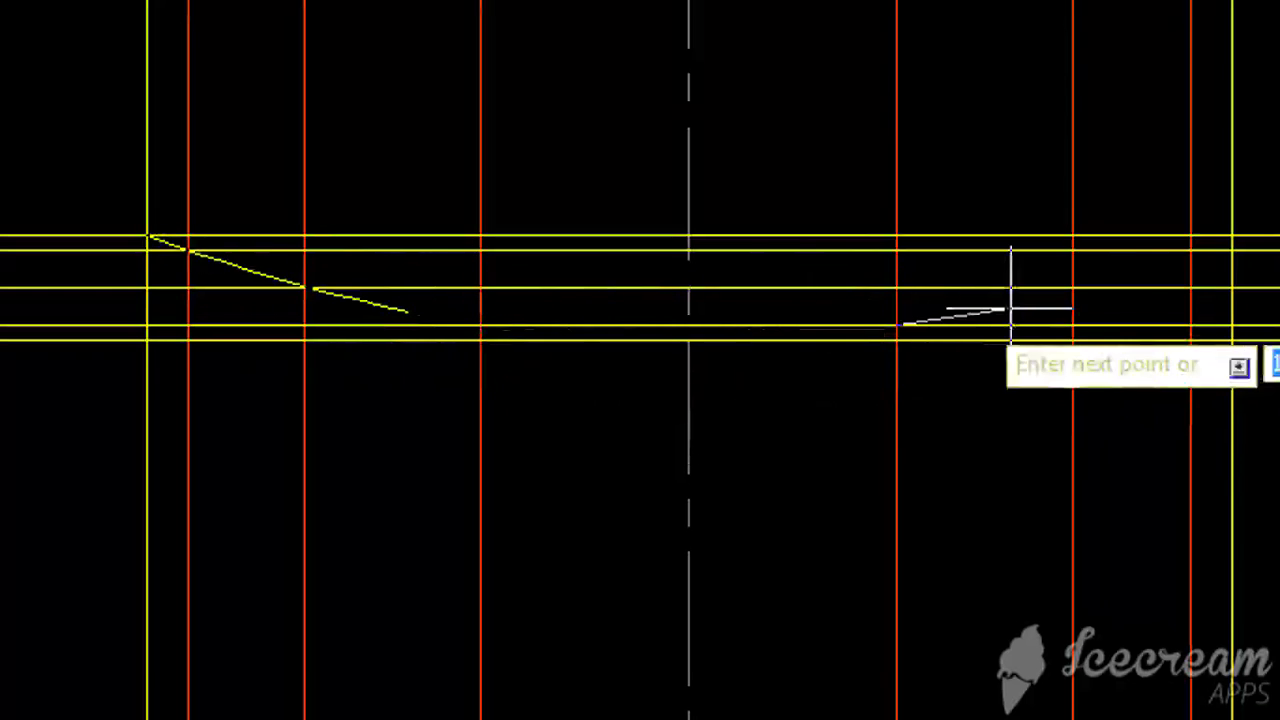
click(1073, 288)
click(1095, 238)
key(Return)
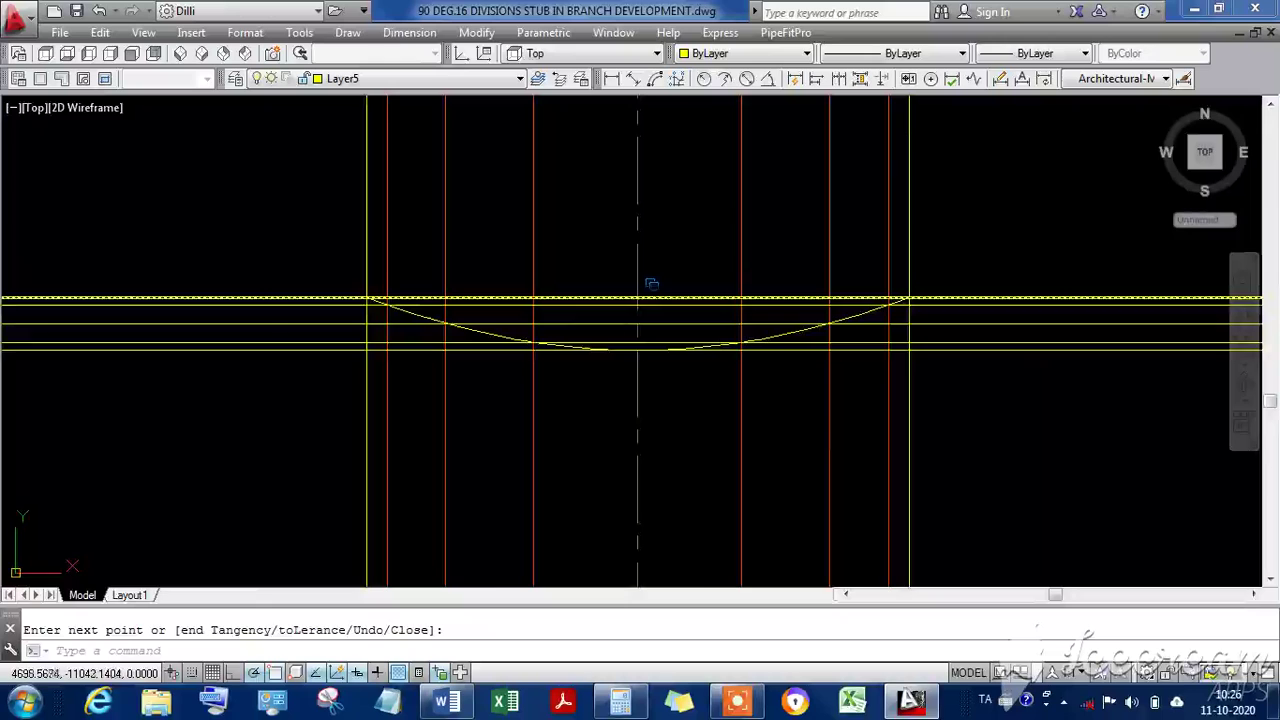
Trim the horizontal construction lines outside the span between the front-view intersection curve and the header circle.
scroll(420, 215, down, 5)
scroll(548, 318, up, 6)
scroll(423, 294, down, 2)
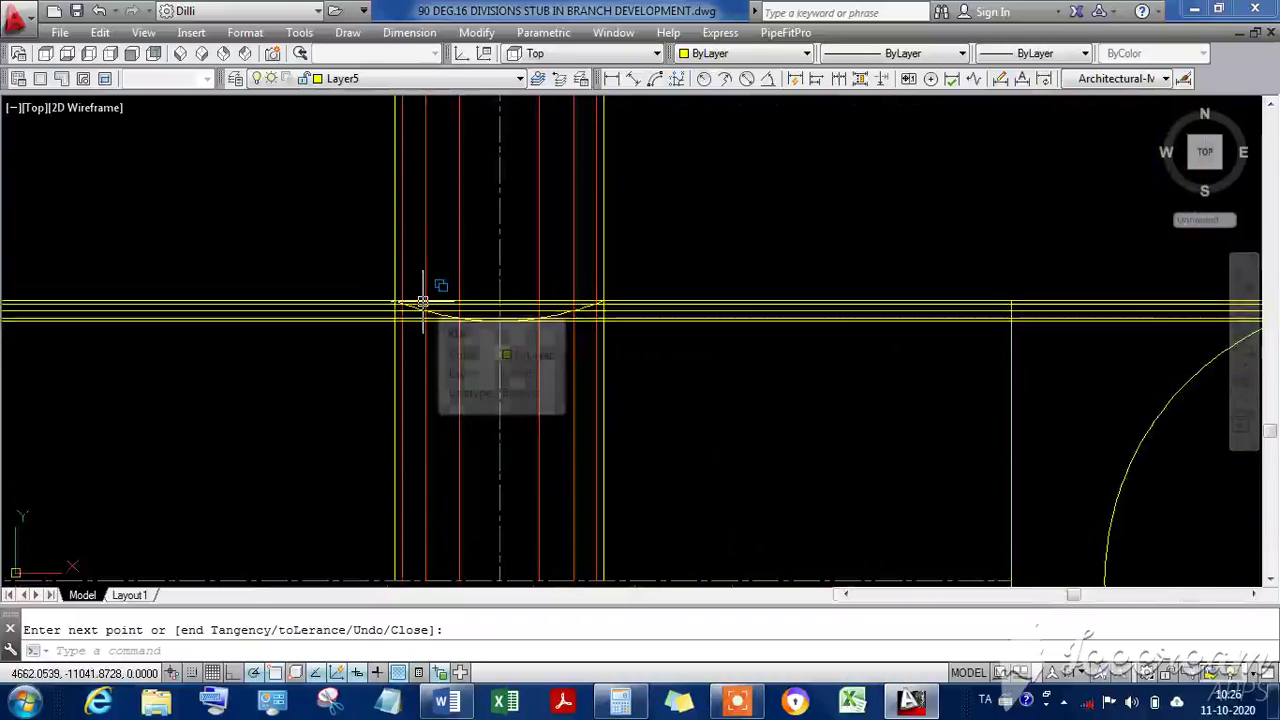
key(Return)
scroll(418, 304, up, 5)
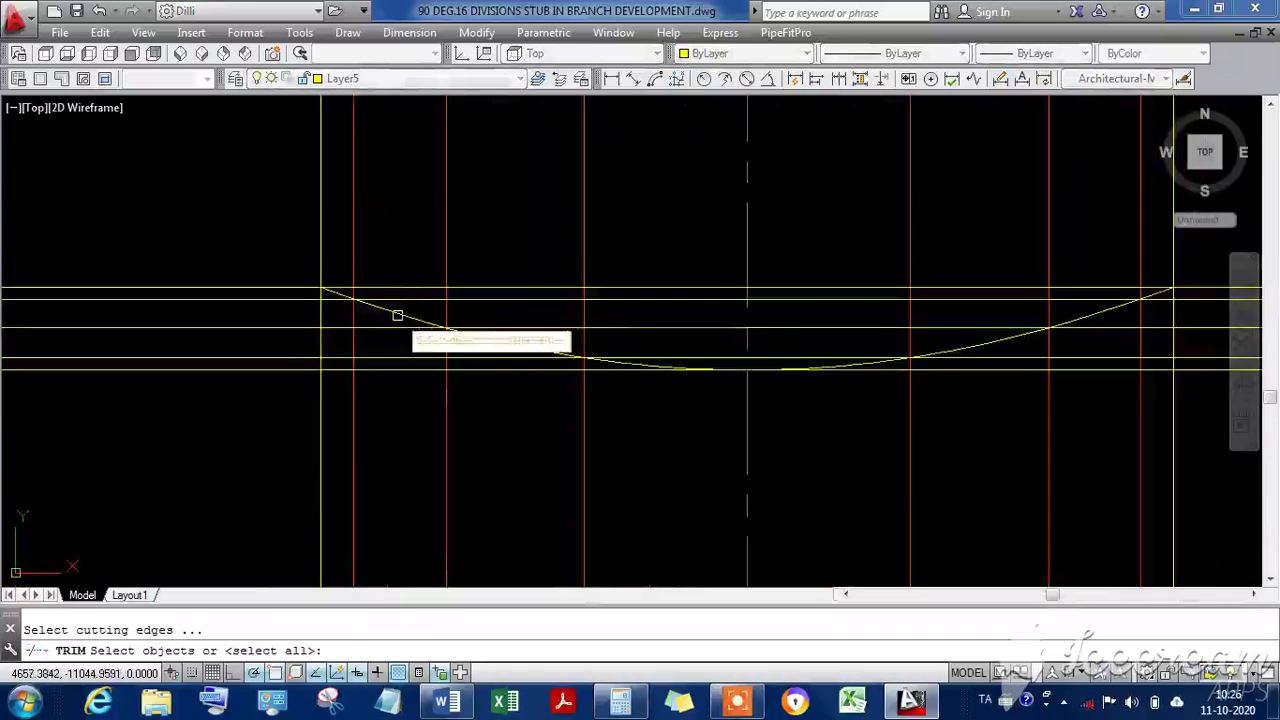
click(397, 314)
scroll(398, 313, down, 8)
key(Return)
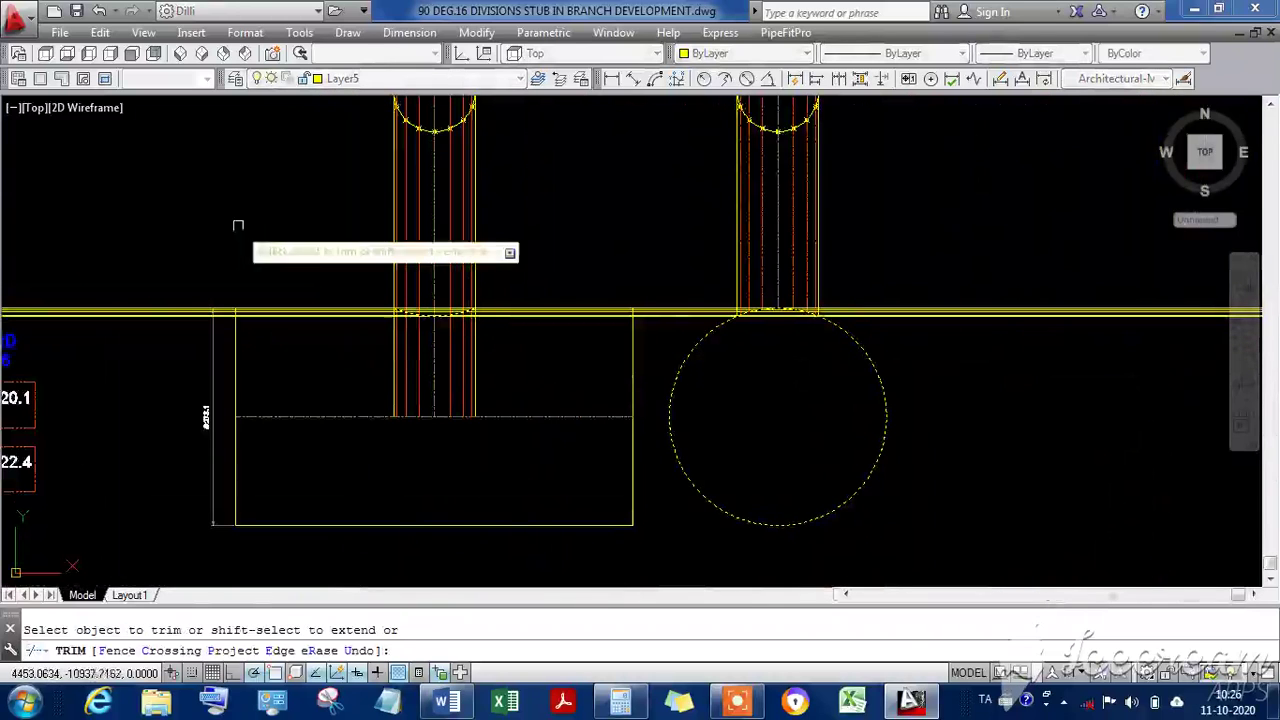
click(140, 290)
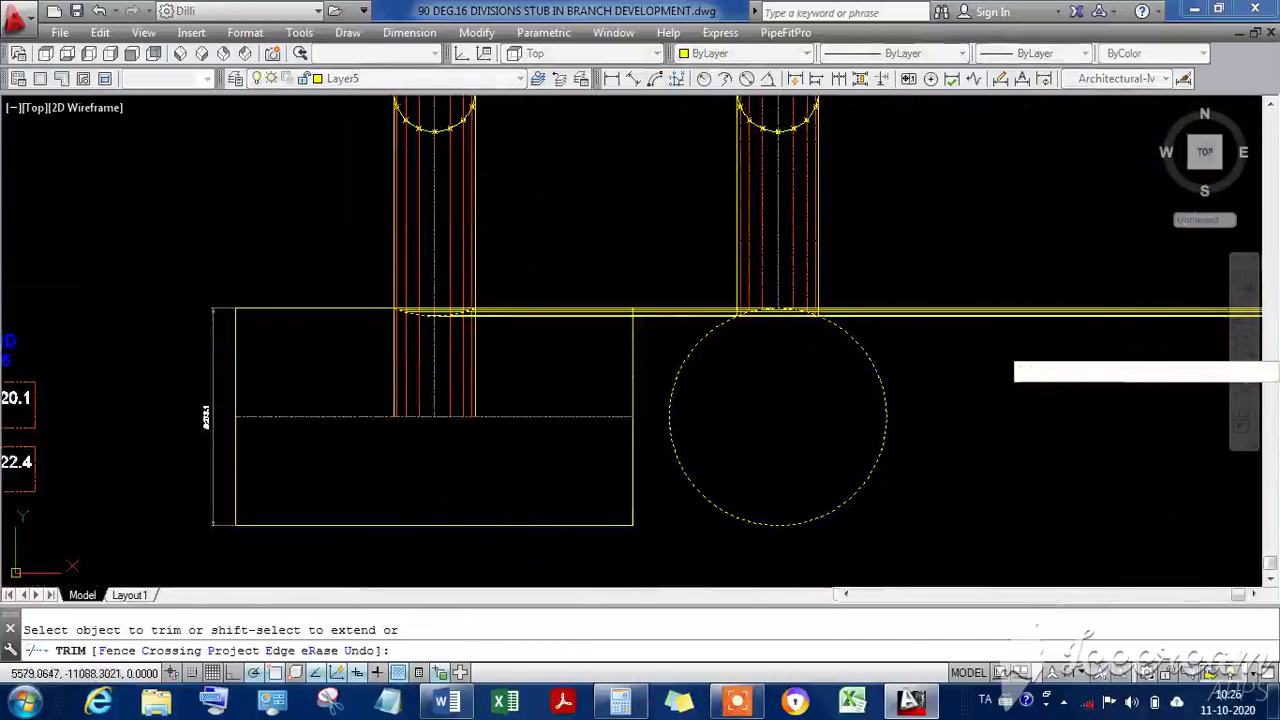
click(1213, 350)
click(1060, 243)
key(Return)
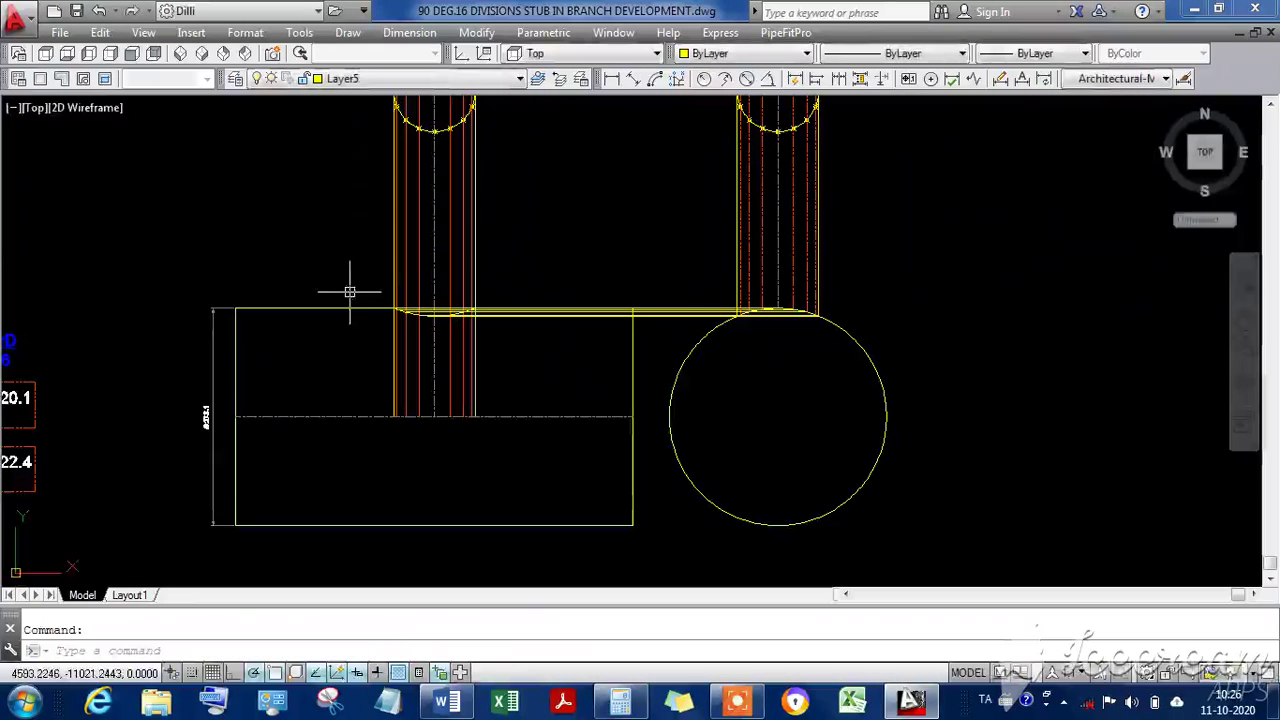
Match the properties of a red branch division line onto the horizontal projection lines between the two views.
text(MA)
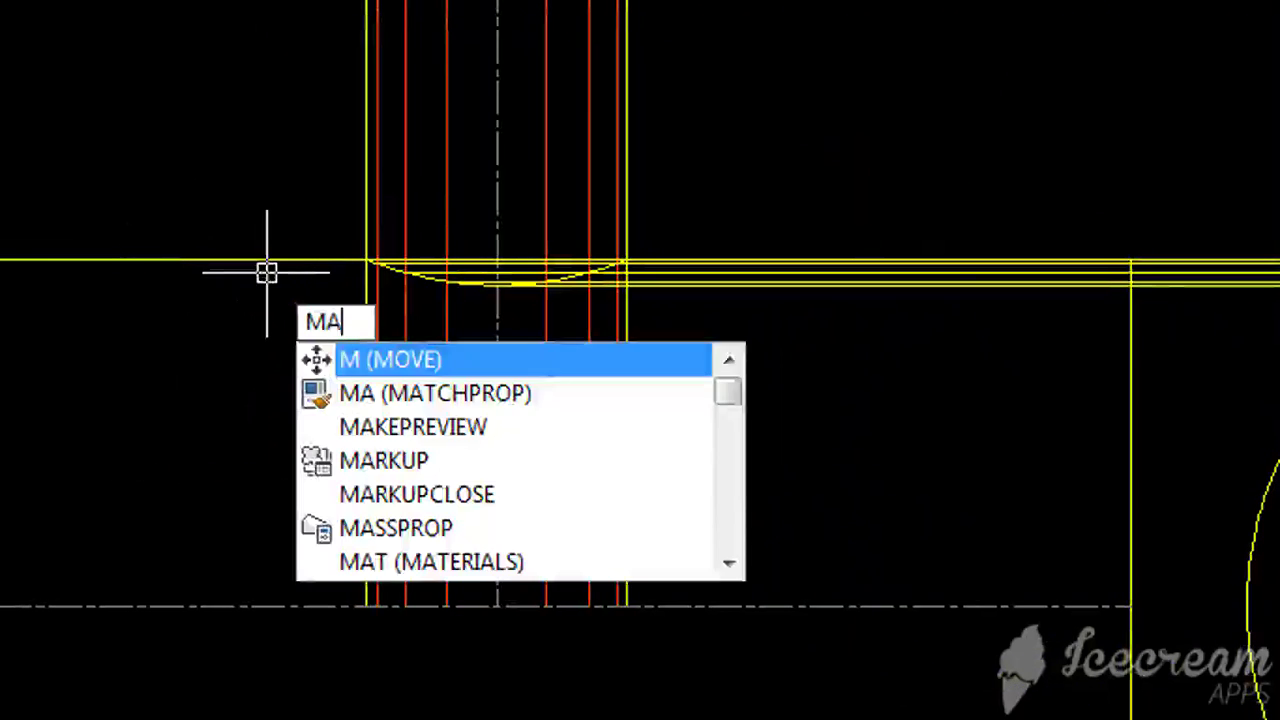
key(Return)
click(409, 182)
click(1087, 334)
click(1070, 207)
key(Escape)
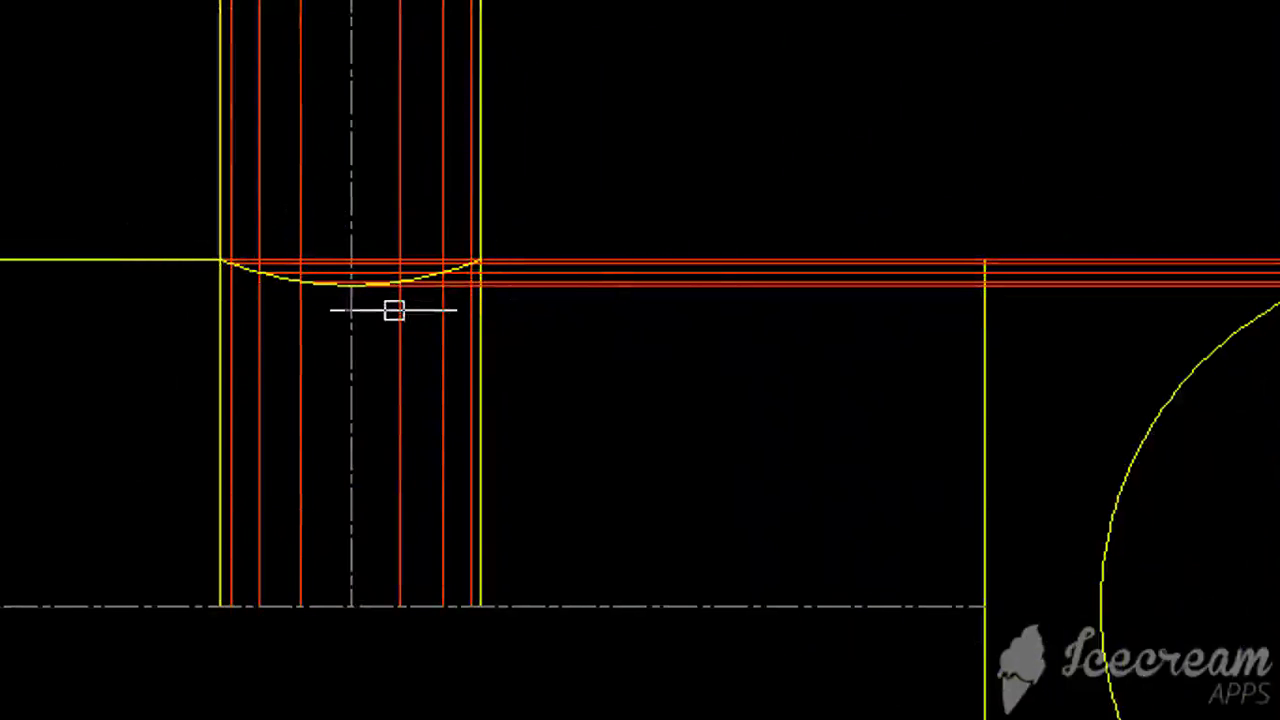
Trim the front-view branch's edges, division lines and centreline below the intersection curve.
text(TR)
key(Return)
click(162, 204)
click(602, 310)
key(Return)
click(651, 394)
click(220, 352)
key(Escape)
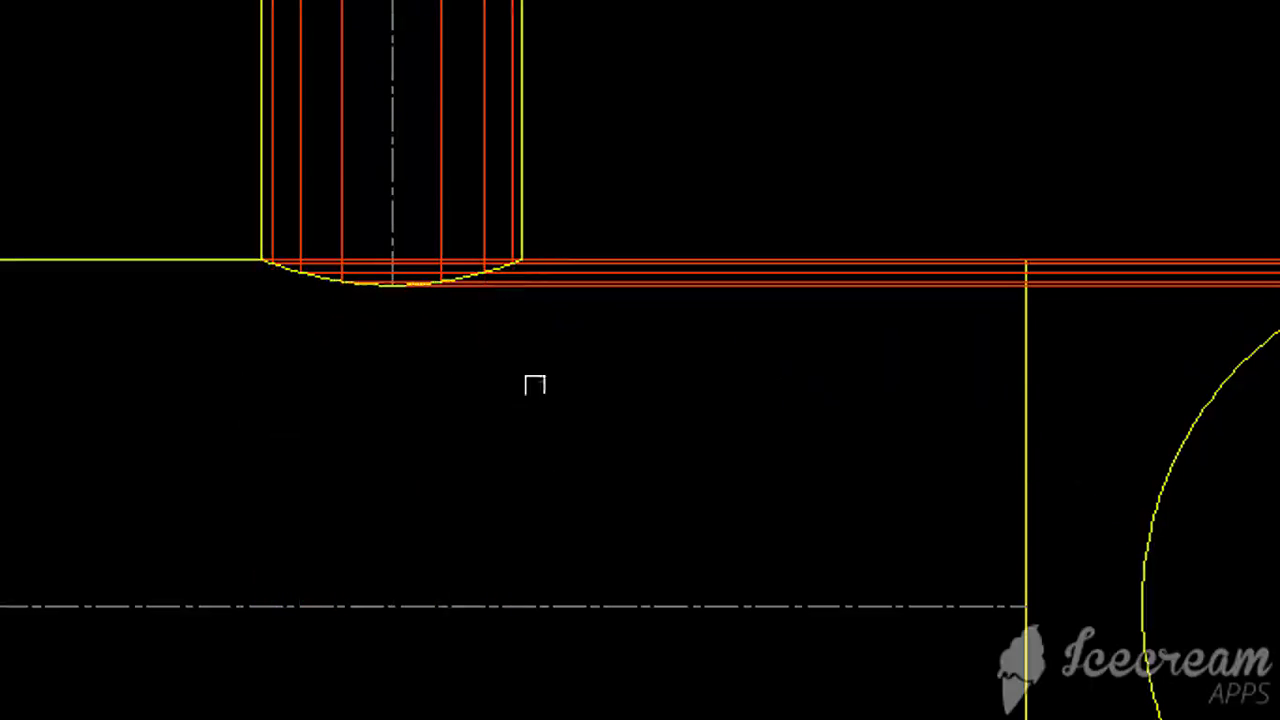
Add diameter dimensions to the branch division circles in the front view and the end view.
scroll(527, 362, down, 2)
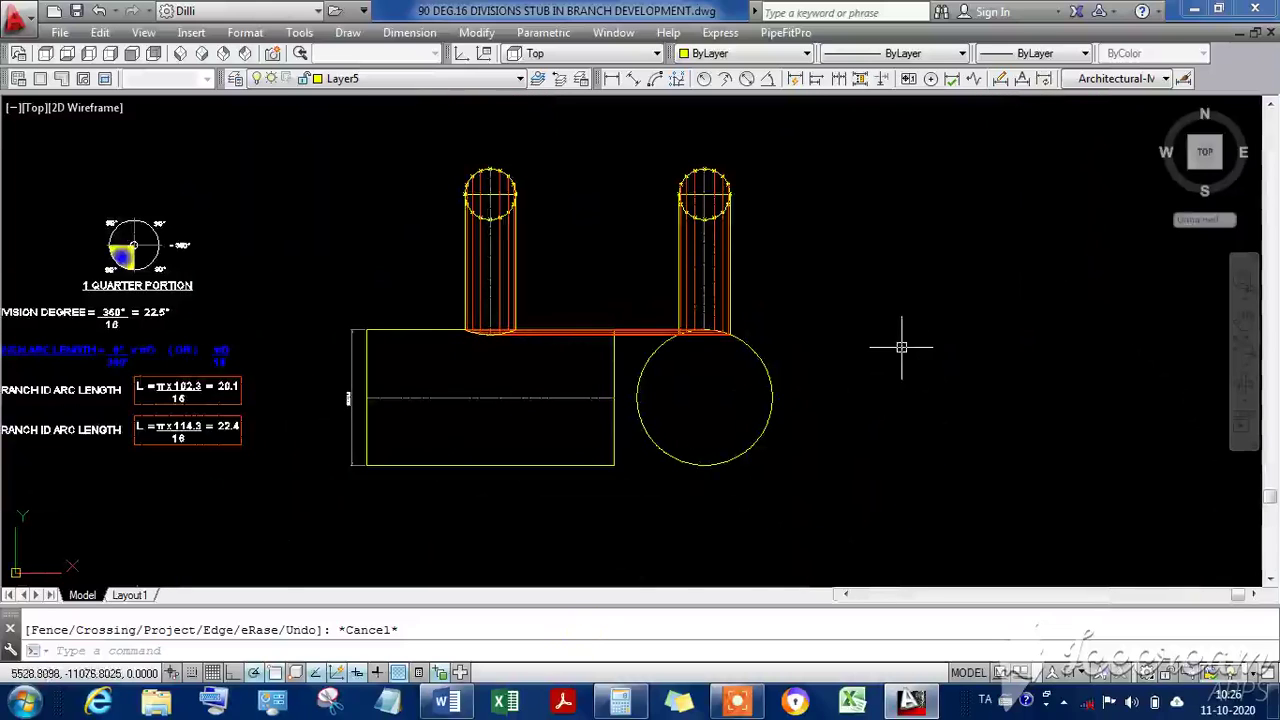
scroll(495, 205, up, 2)
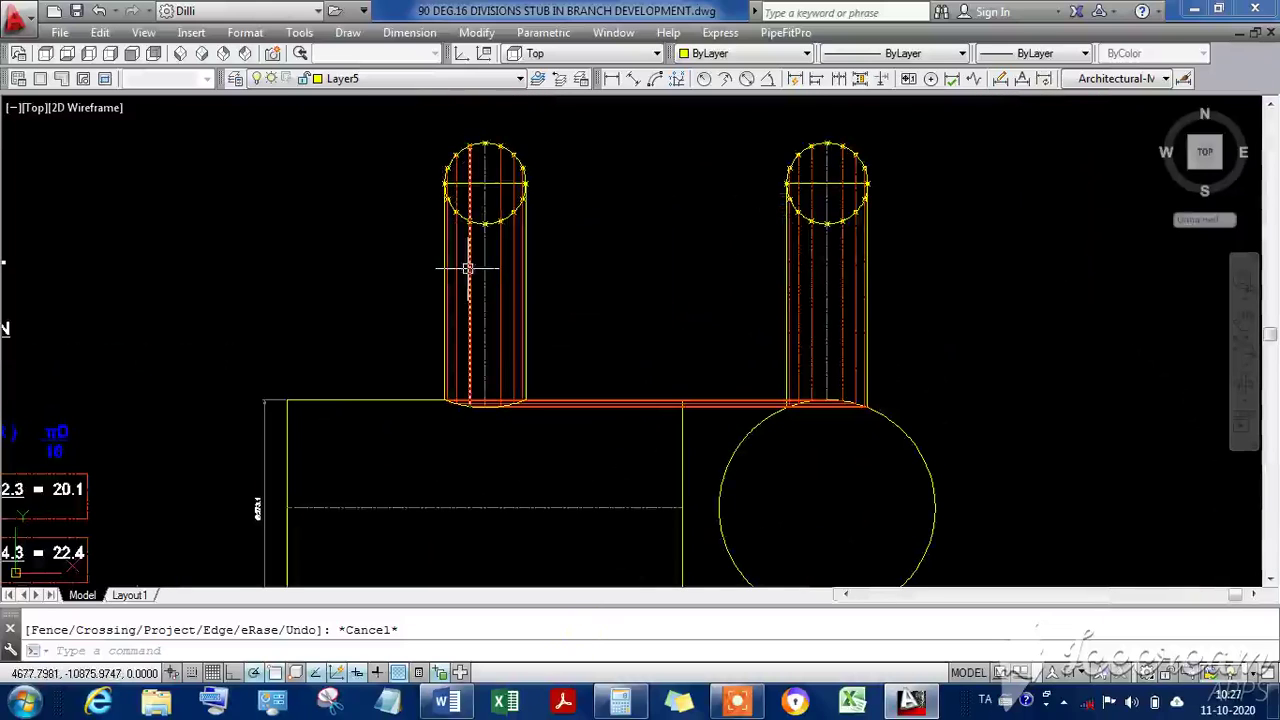
key(Return)
scroll(455, 135, up, 6)
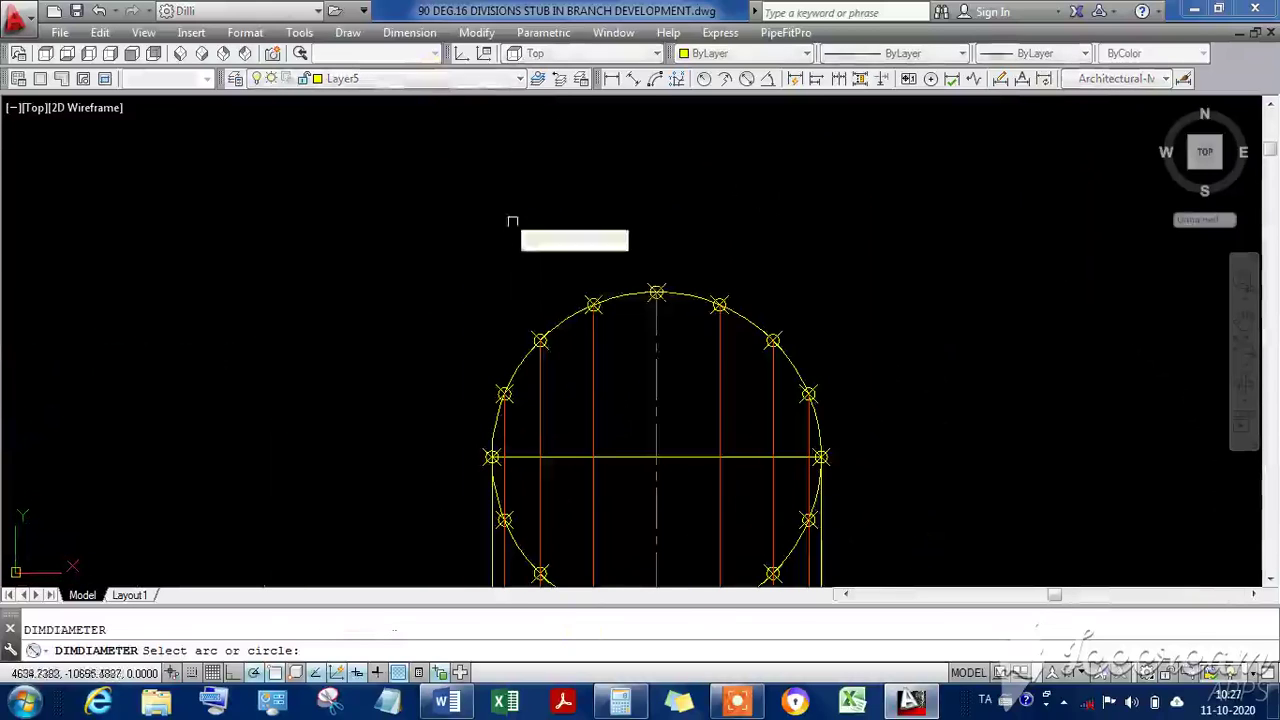
click(570, 318)
scroll(457, 266, down, 6)
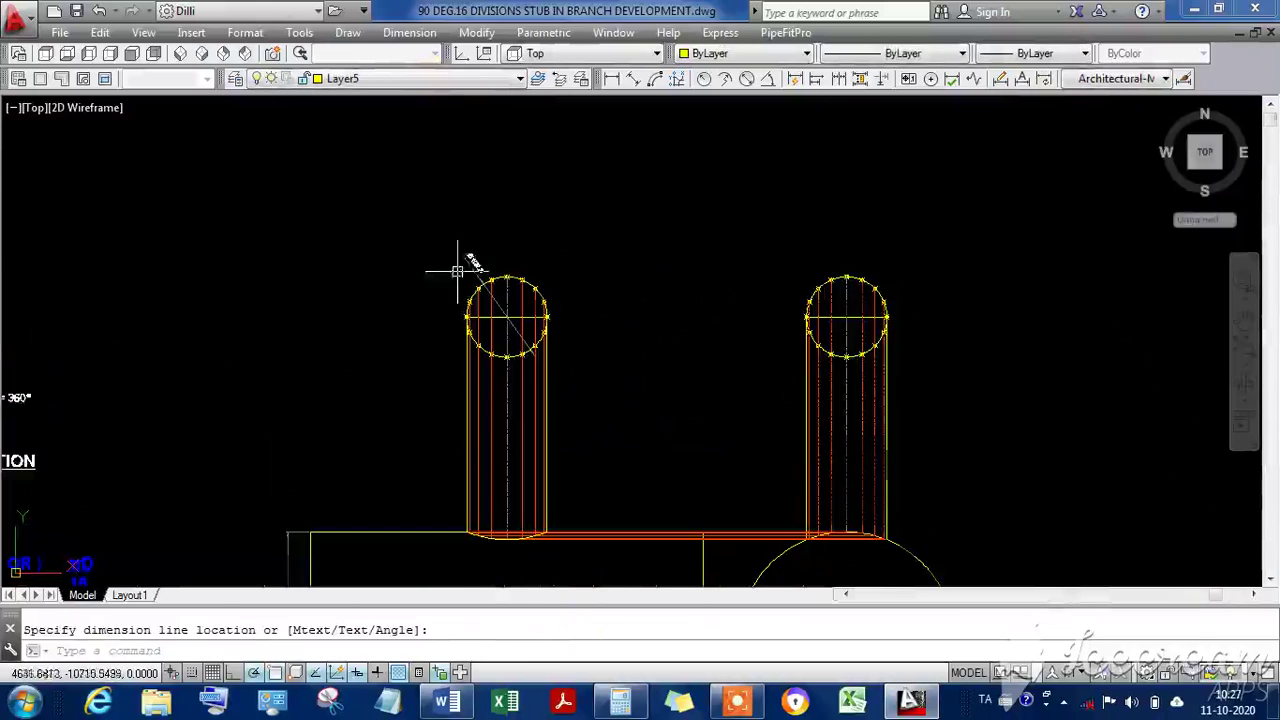
scroll(818, 256, up, 6)
key(Return)
click(851, 368)
click(756, 315)
scroll(665, 265, down, 6)
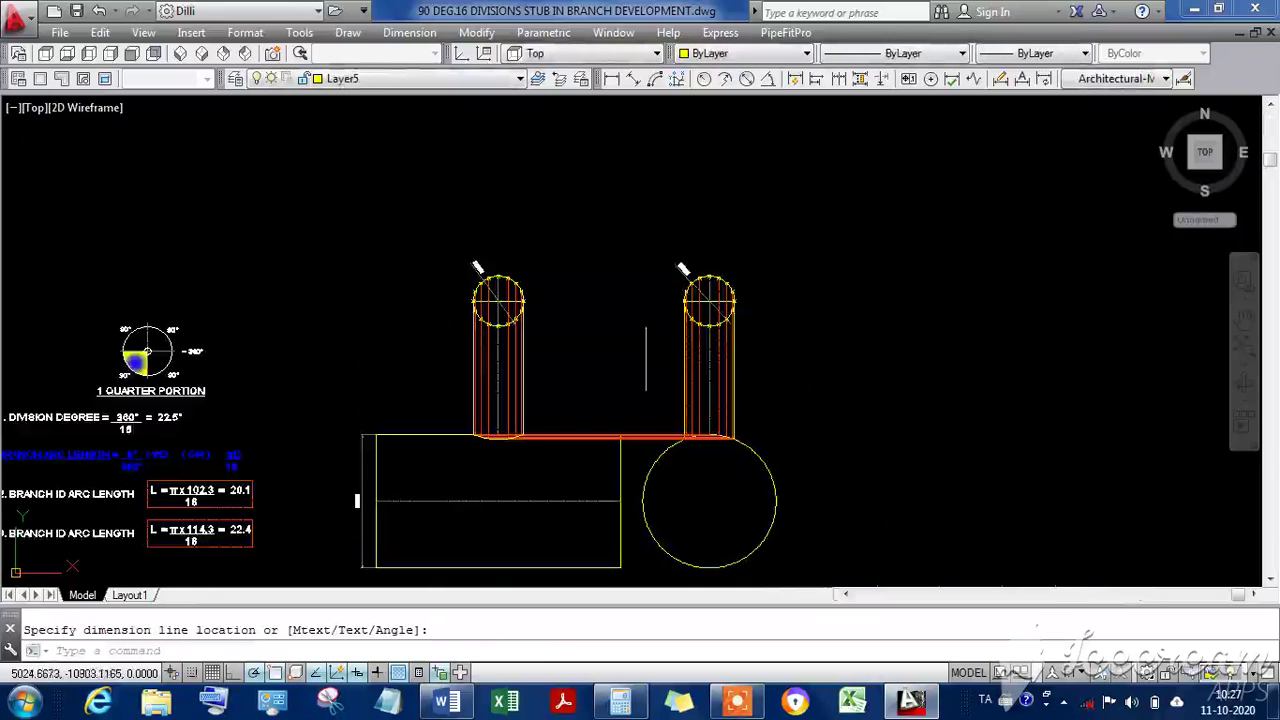
Check the branch pipe circumference in the Word notes and return to the AutoCAD drawing.
middle_drag(934, 422, 866, 326)
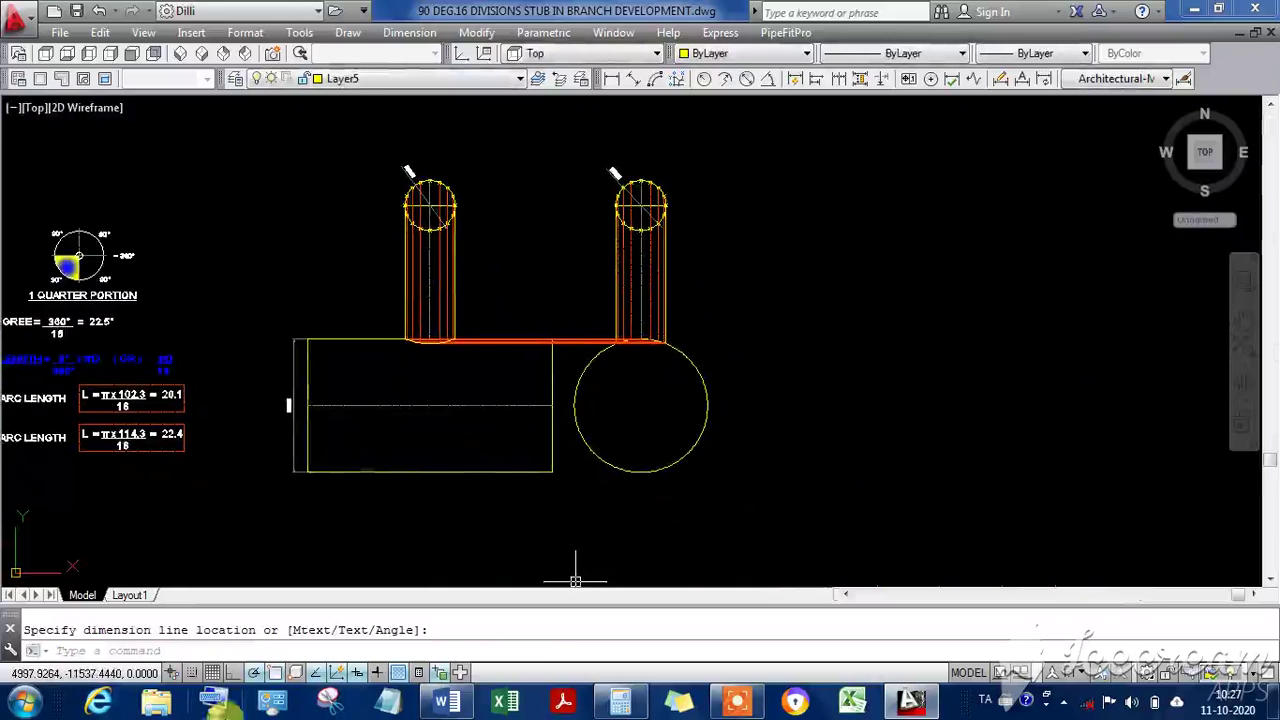
click(451, 707)
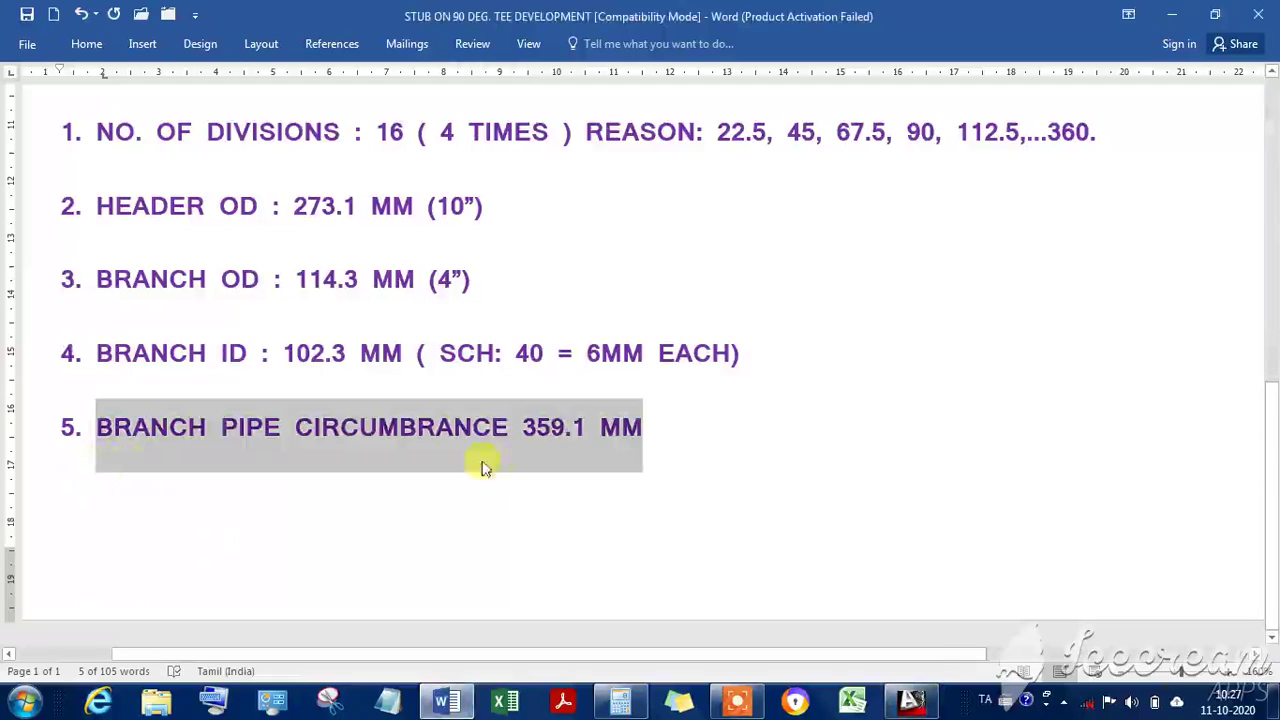
click(536, 437)
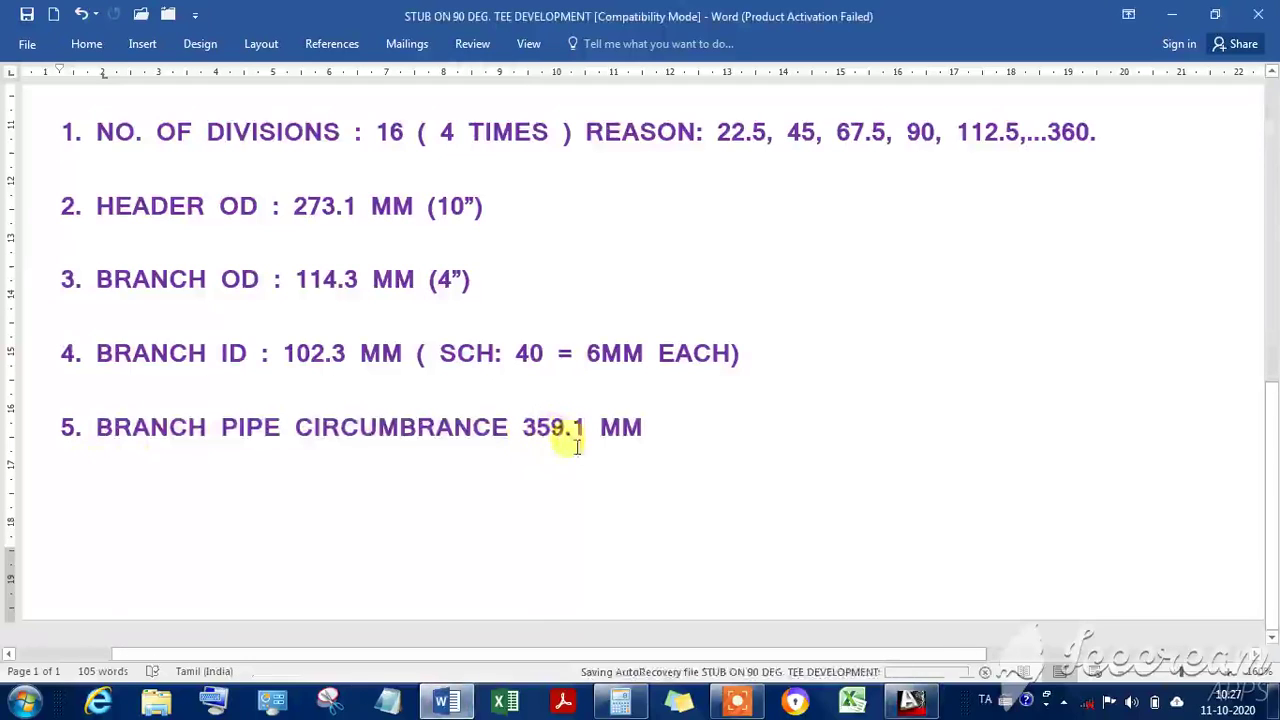
click(912, 703)
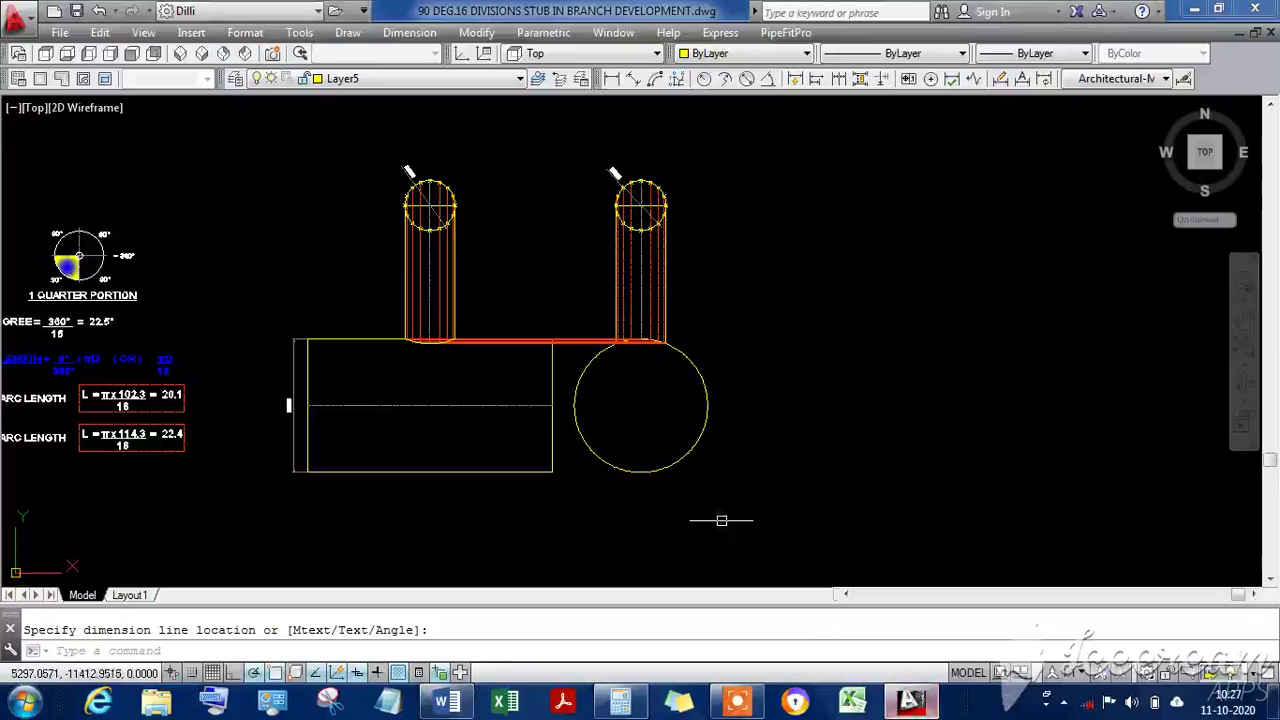
Draw a horizontal line 359.1 mm long, the branch pipe circumference, in the empty area beside the header's end view.
key(Escape)
text(l)
key(Return)
click(733, 330)
text(3)
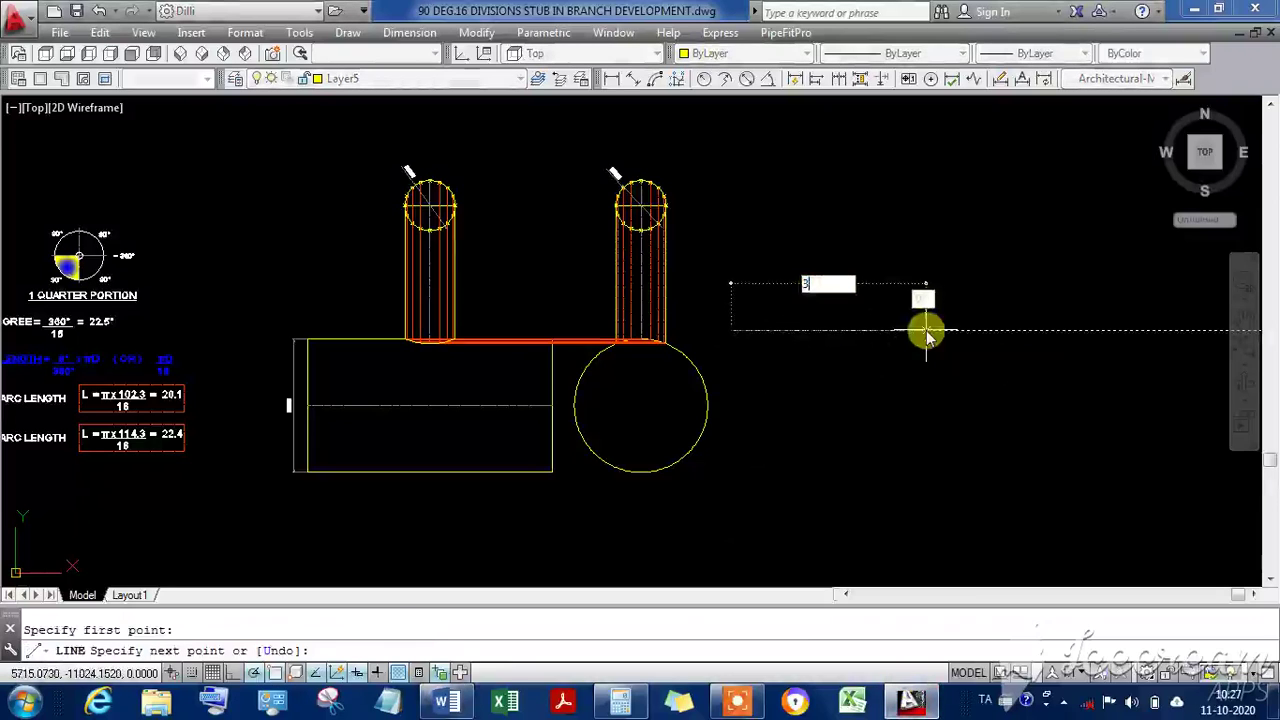
key(Return)
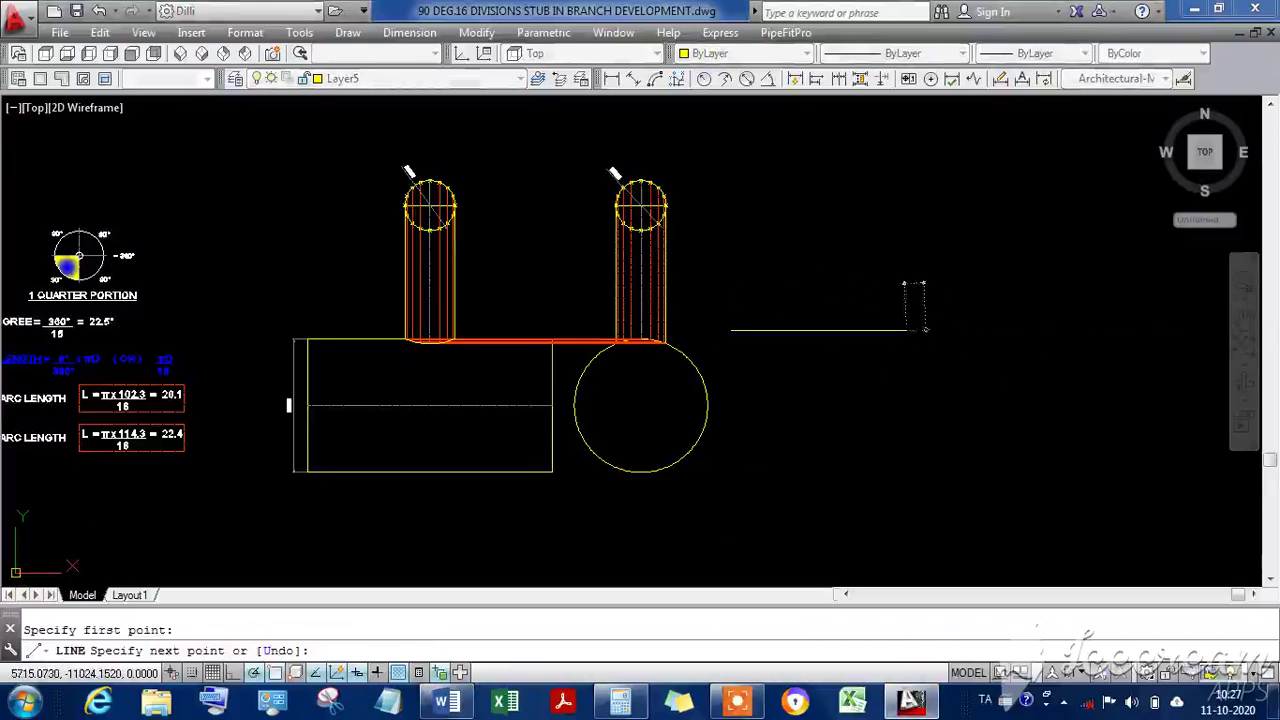
key(Escape)
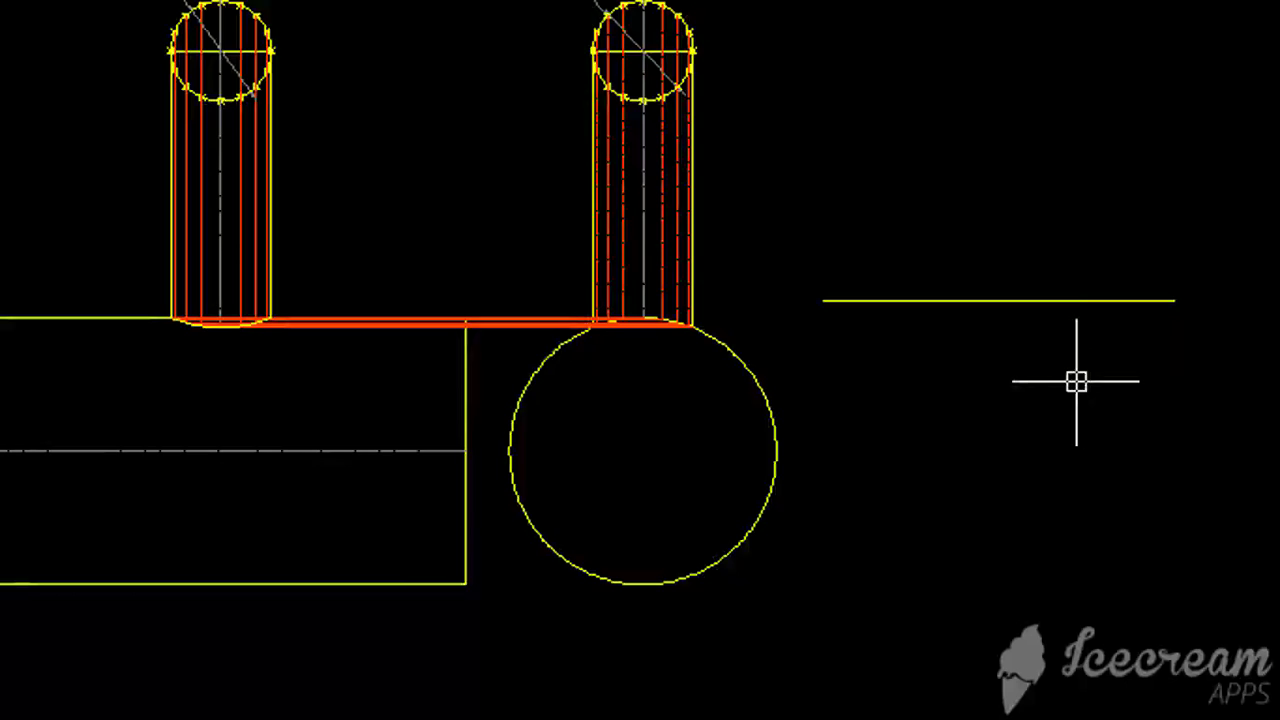
Divide the horizontal circumference line into 16 equal segments.
text(DIV)
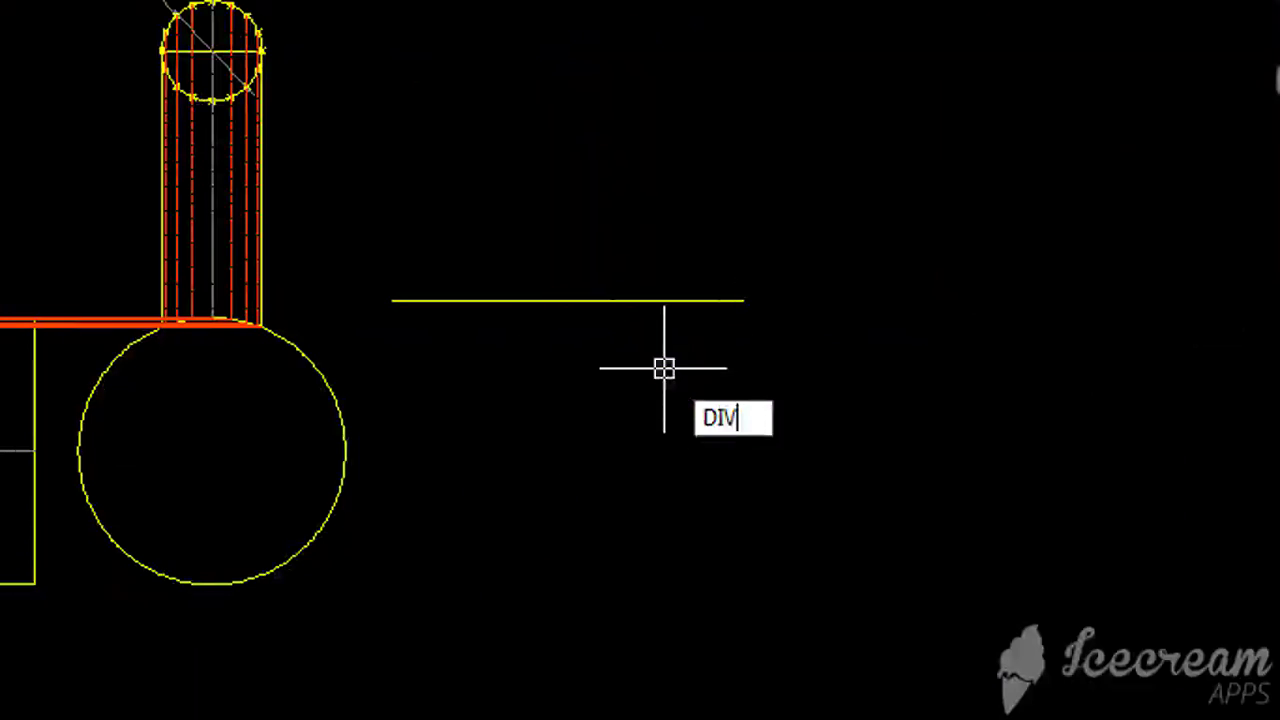
key(Return)
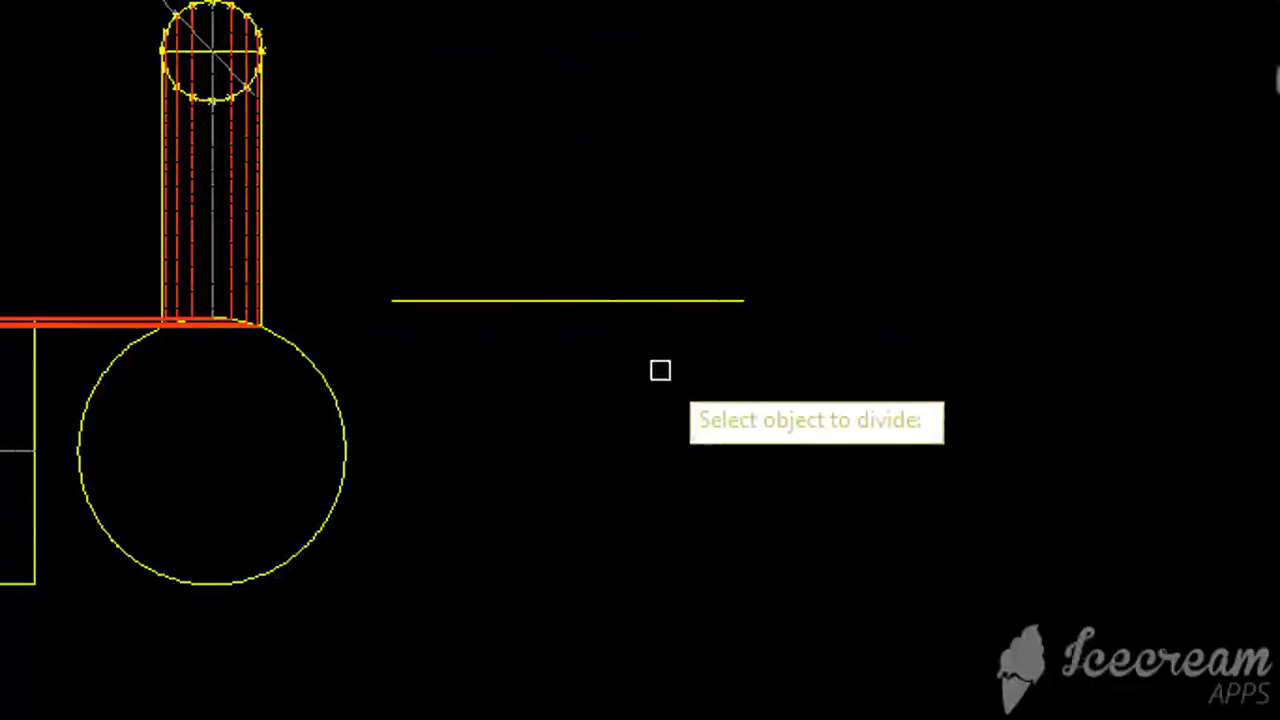
click(617, 300)
text(15)
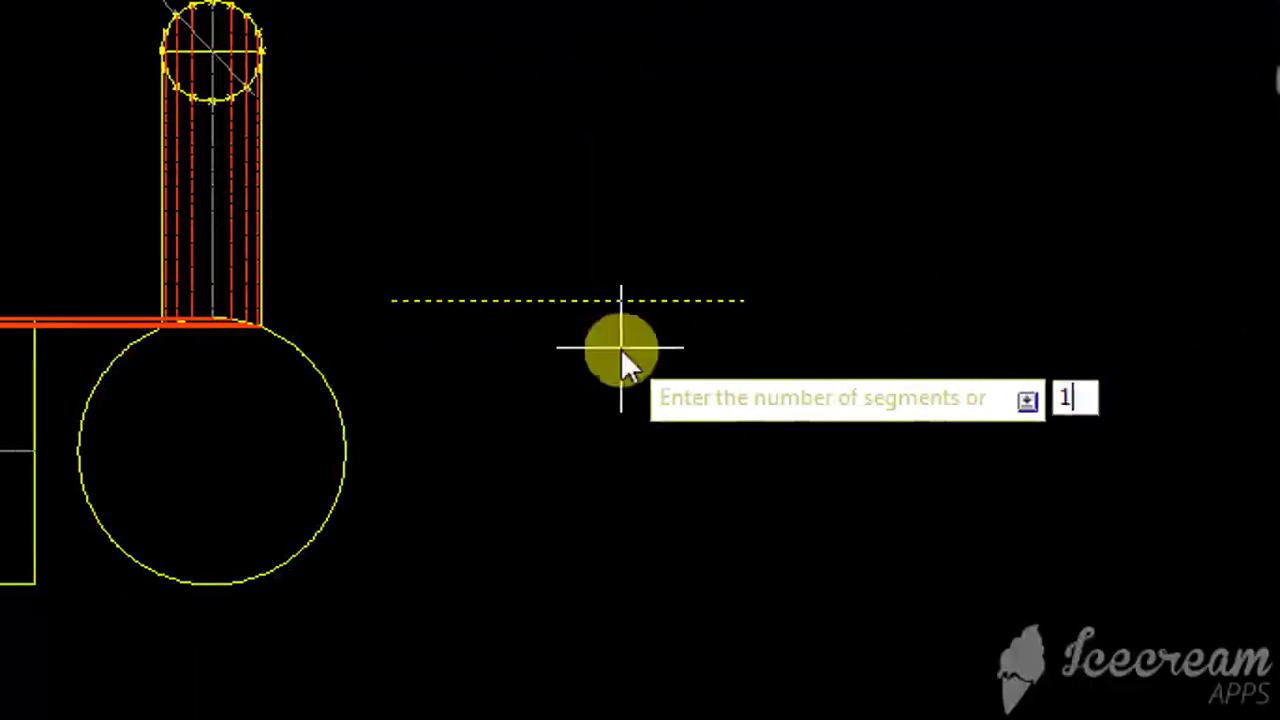
key(Return)
scroll(603, 337, up, 4)
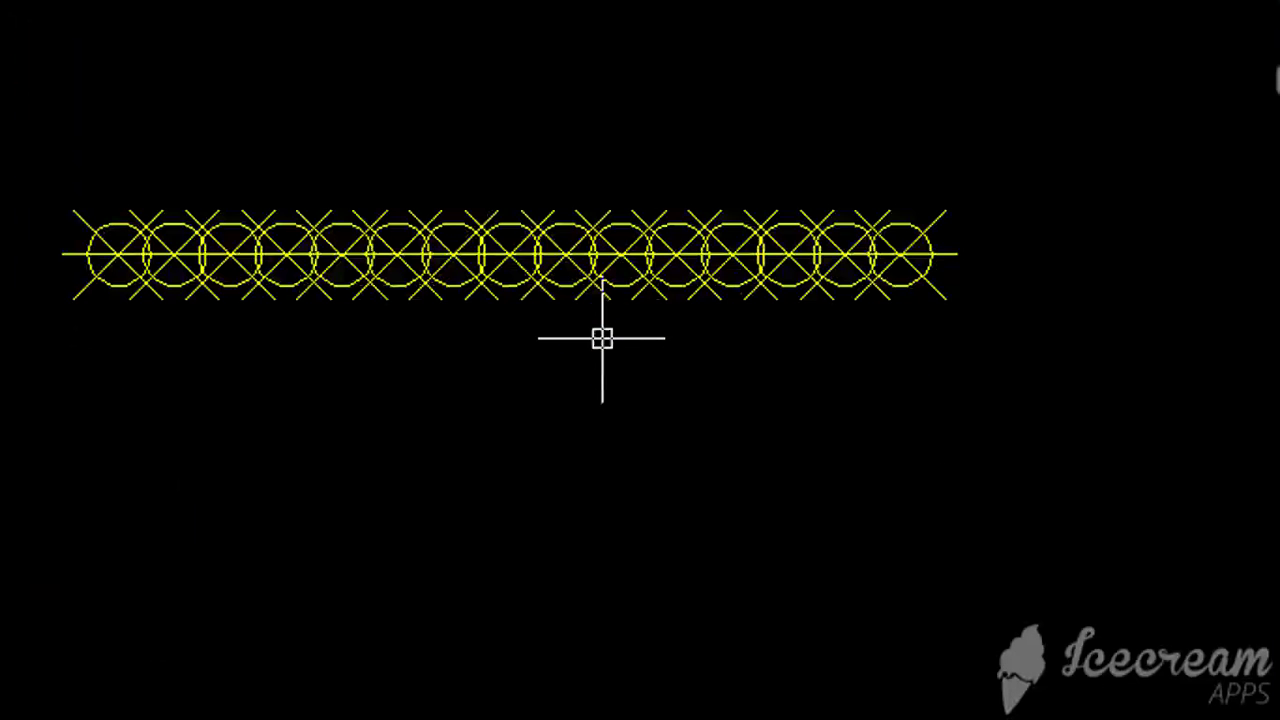
scroll(505, 397, down, 6)
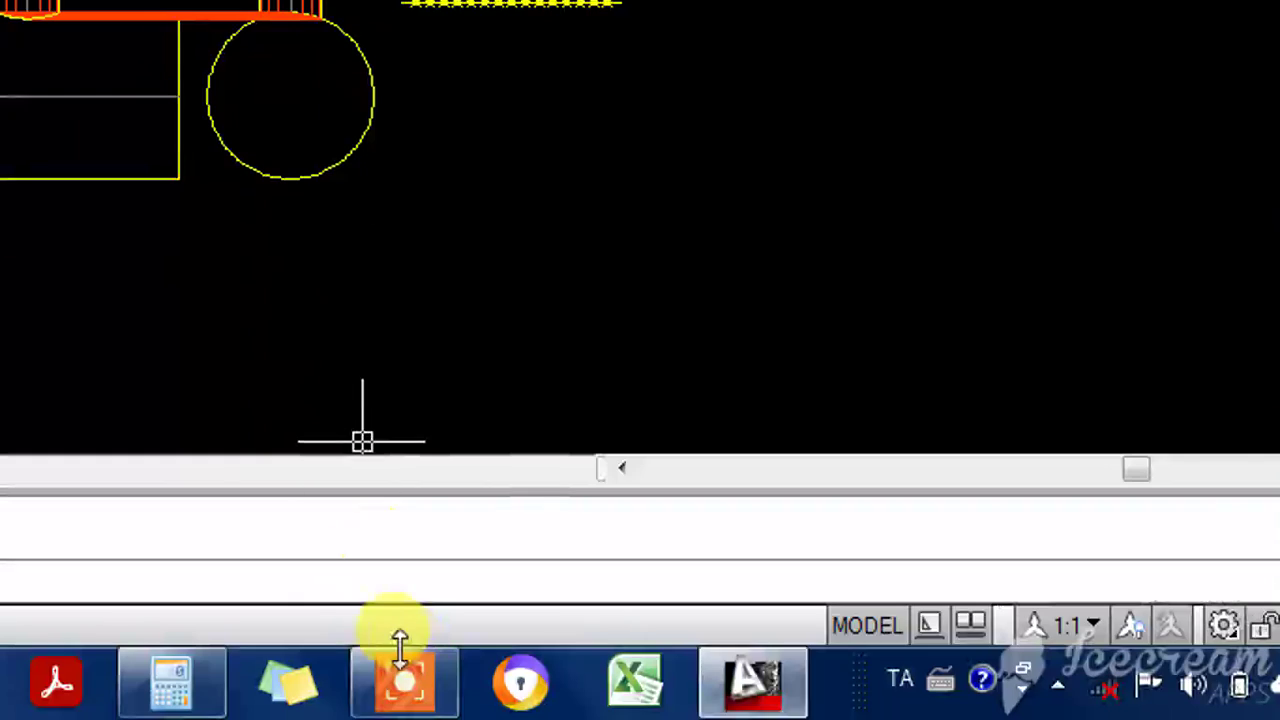
click(405, 685)
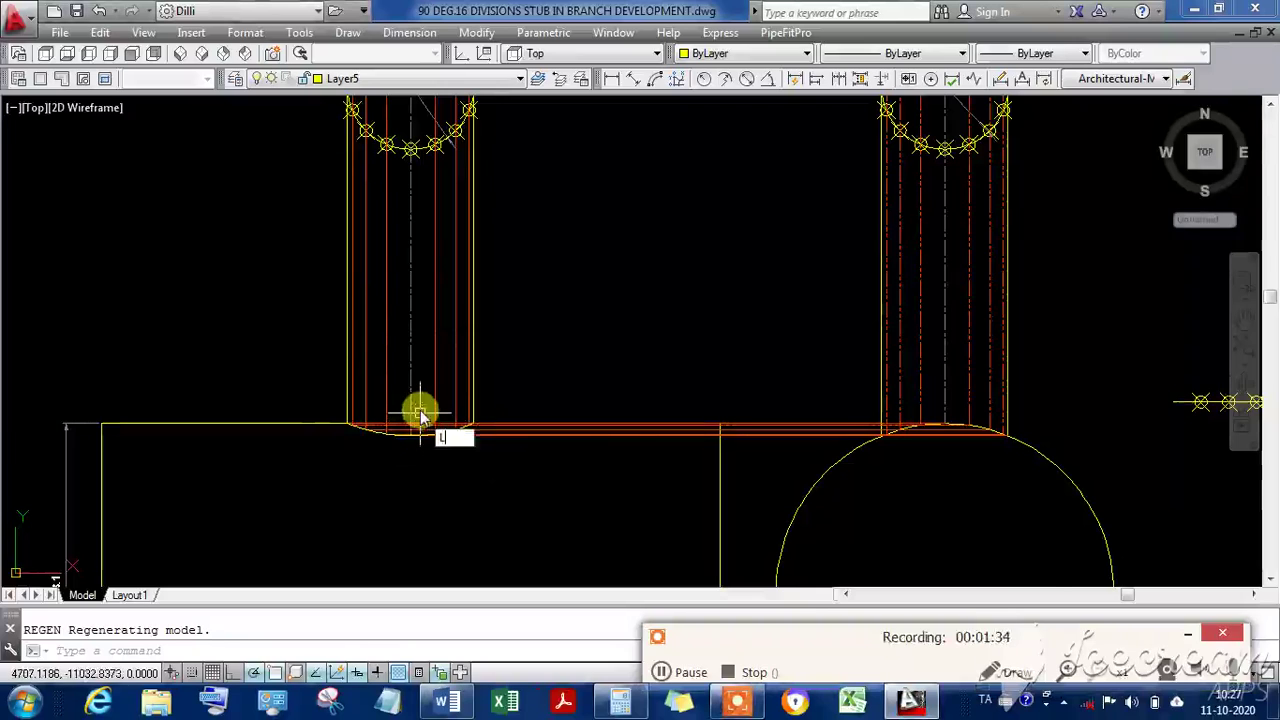
Draw a horizontal line between the front-view branch's outer edges, a short distance above the intersection curve.
text(L)
scroll(364, 385, up, 2)
key(Return)
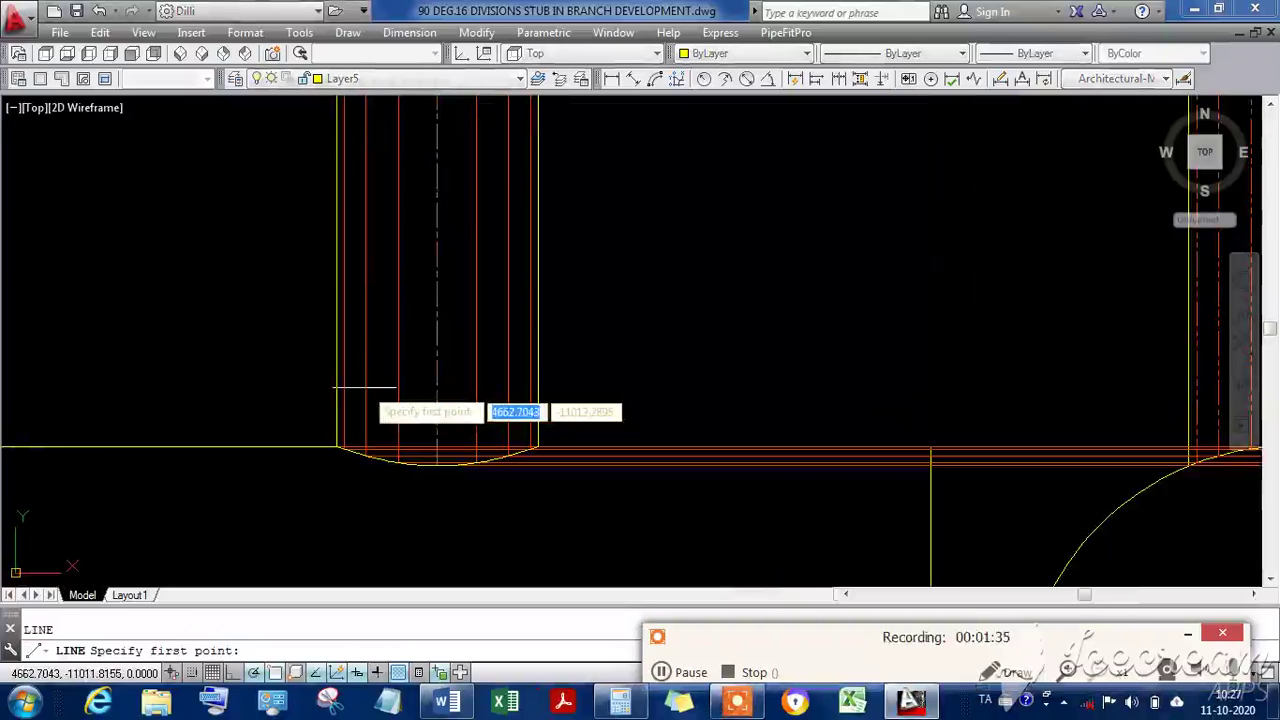
click(336, 296)
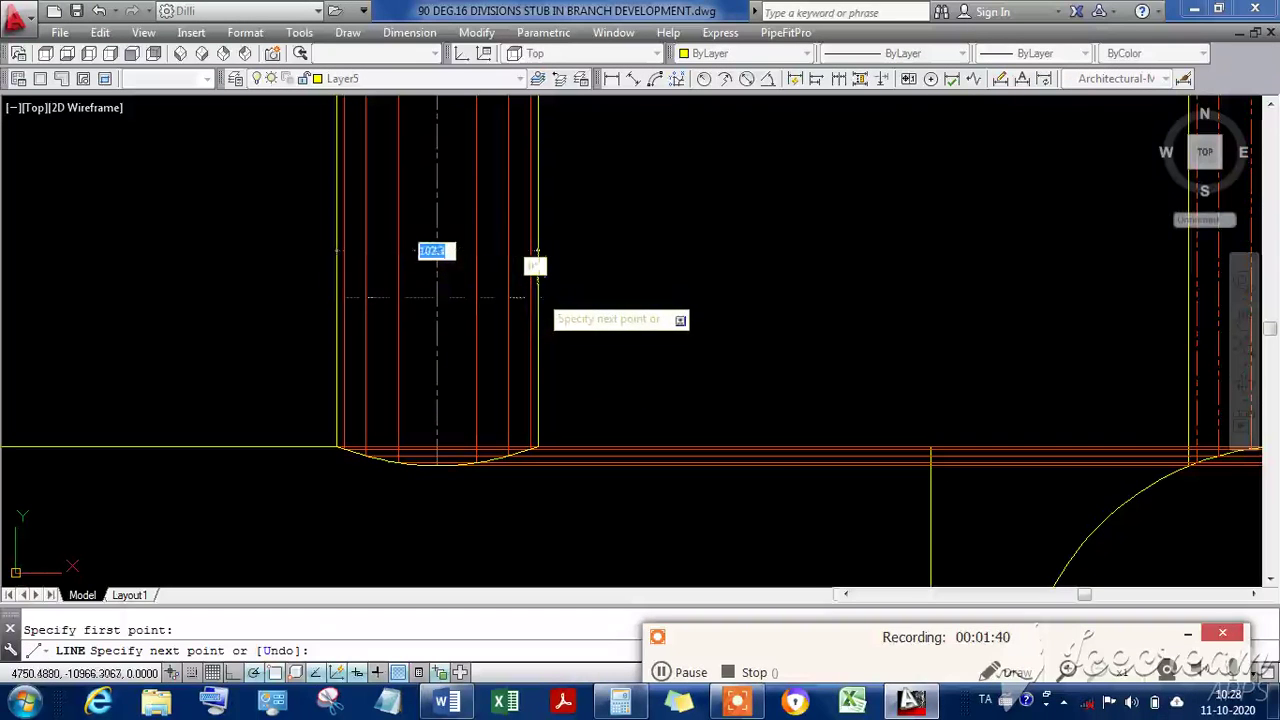
key(Escape)
Copy the whole front-view branch with its division circle and intersection curve to the space above the divided circumference line.
scroll(580, 366, down, 6)
click(496, 220)
click(590, 428)
text(c)
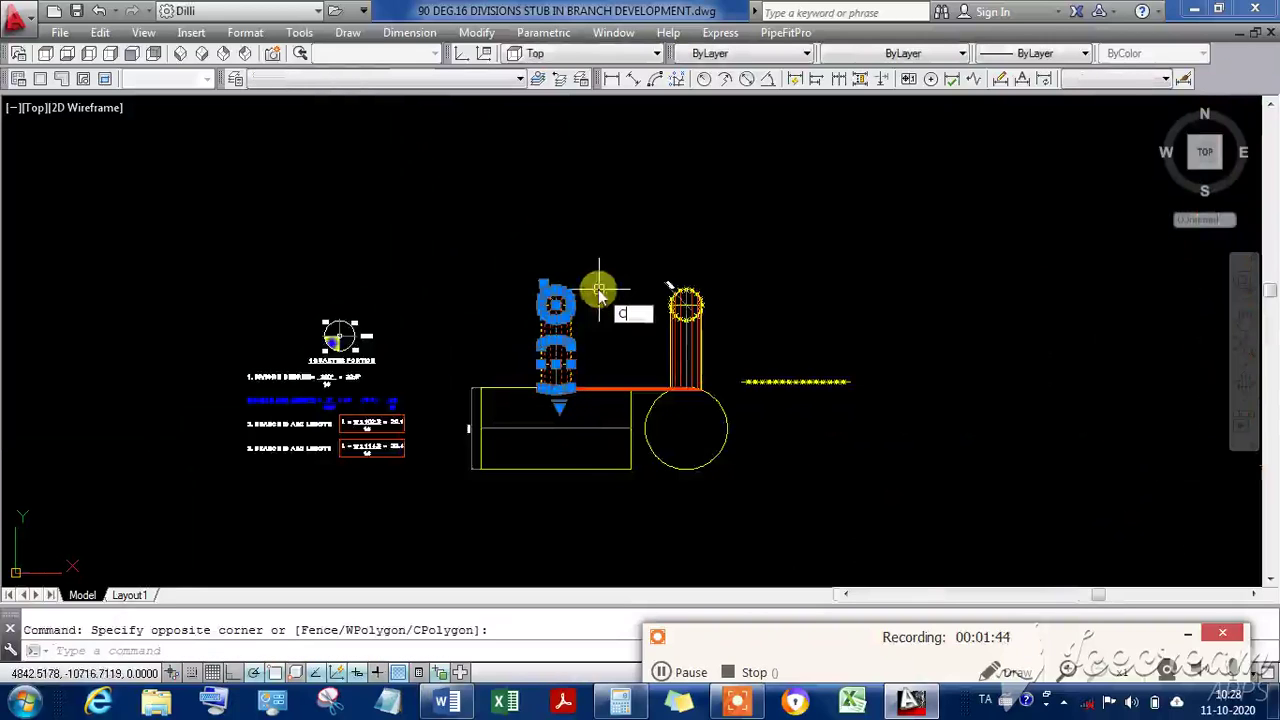
text(o)
key(Return)
click(598, 287)
click(818, 258)
key(Escape)
Trim the copied branch's outer edges and division lines above its horizontal cross line.
scroll(800, 329, up, 5)
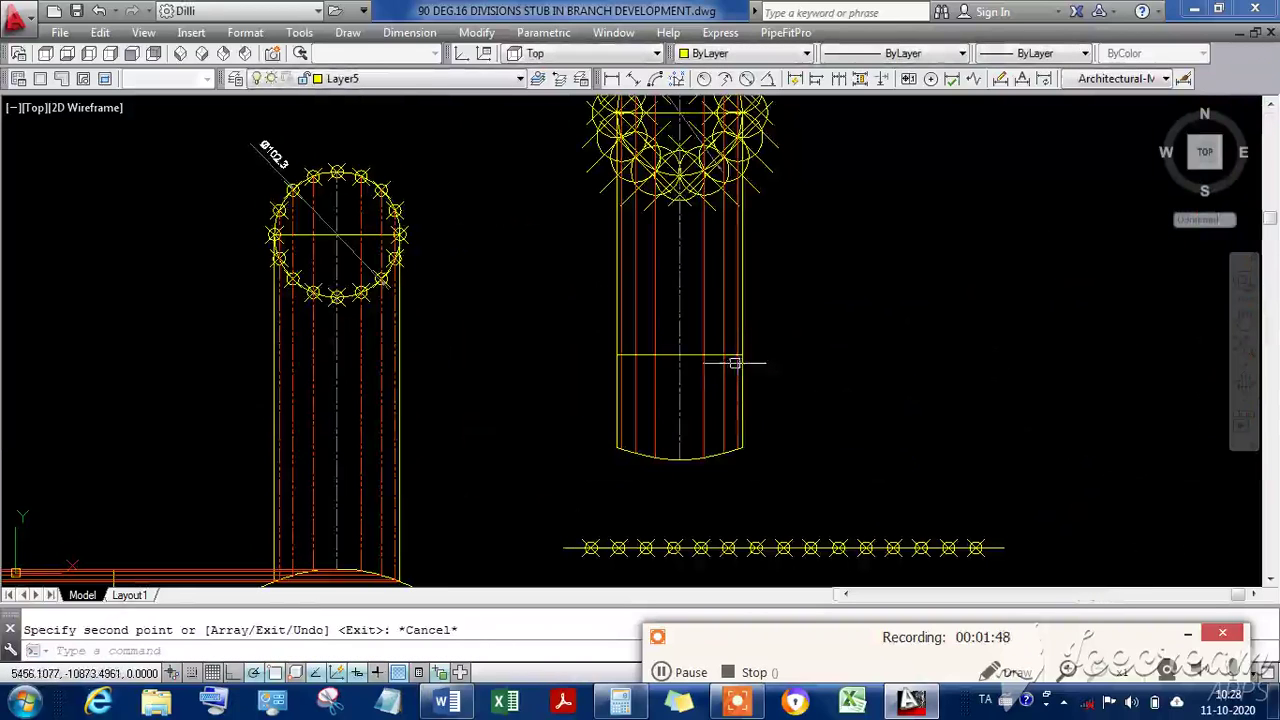
key(Return)
click(514, 301)
click(829, 389)
key(Return)
scroll(754, 442, down, 3)
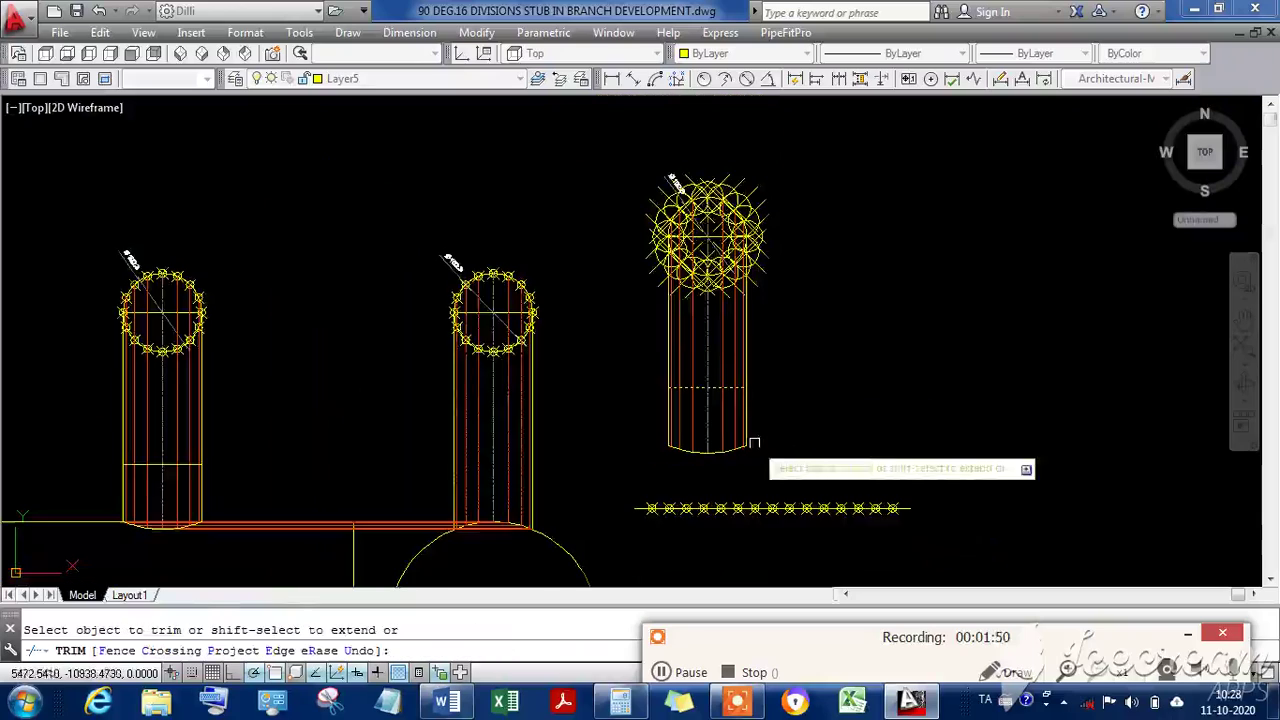
click(829, 350)
click(561, 147)
key(Escape)
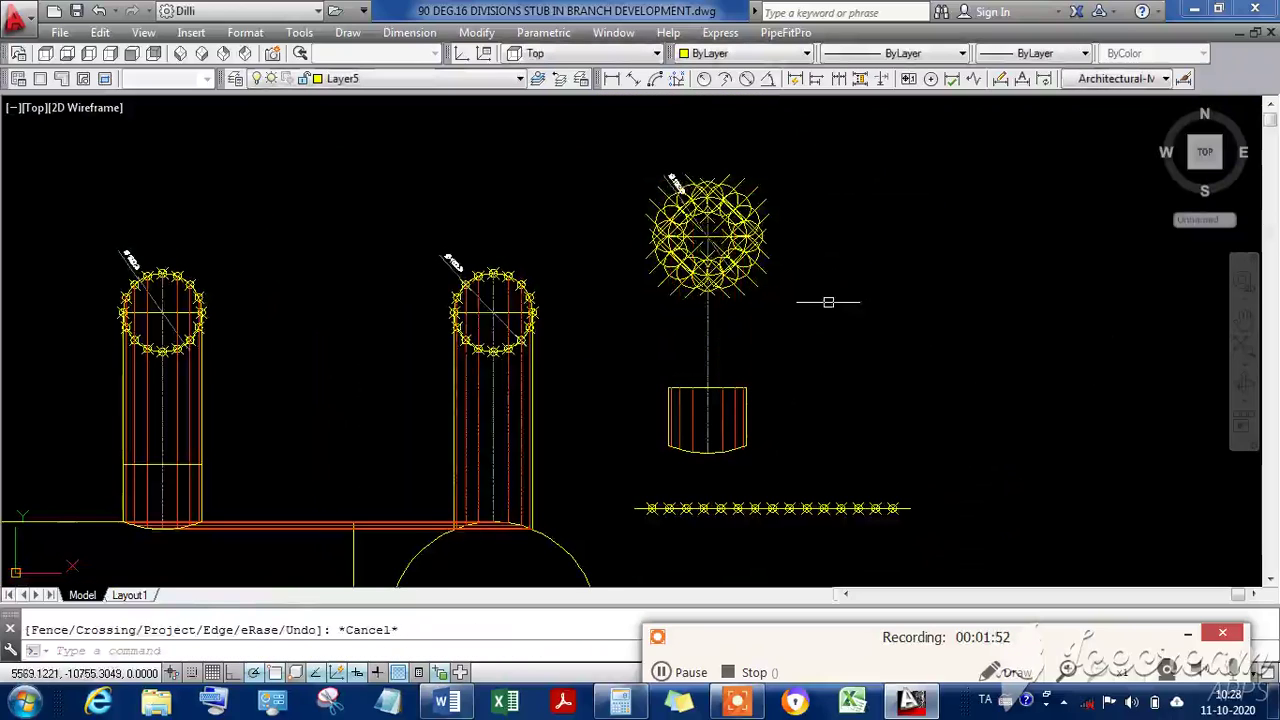
Trim the copied branch's centreline above the cross line and erase the leftover division circle with its diameter dimension.
double_click(828, 302)
key(Return)
key(Return)
click(712, 354)
key(Escape)
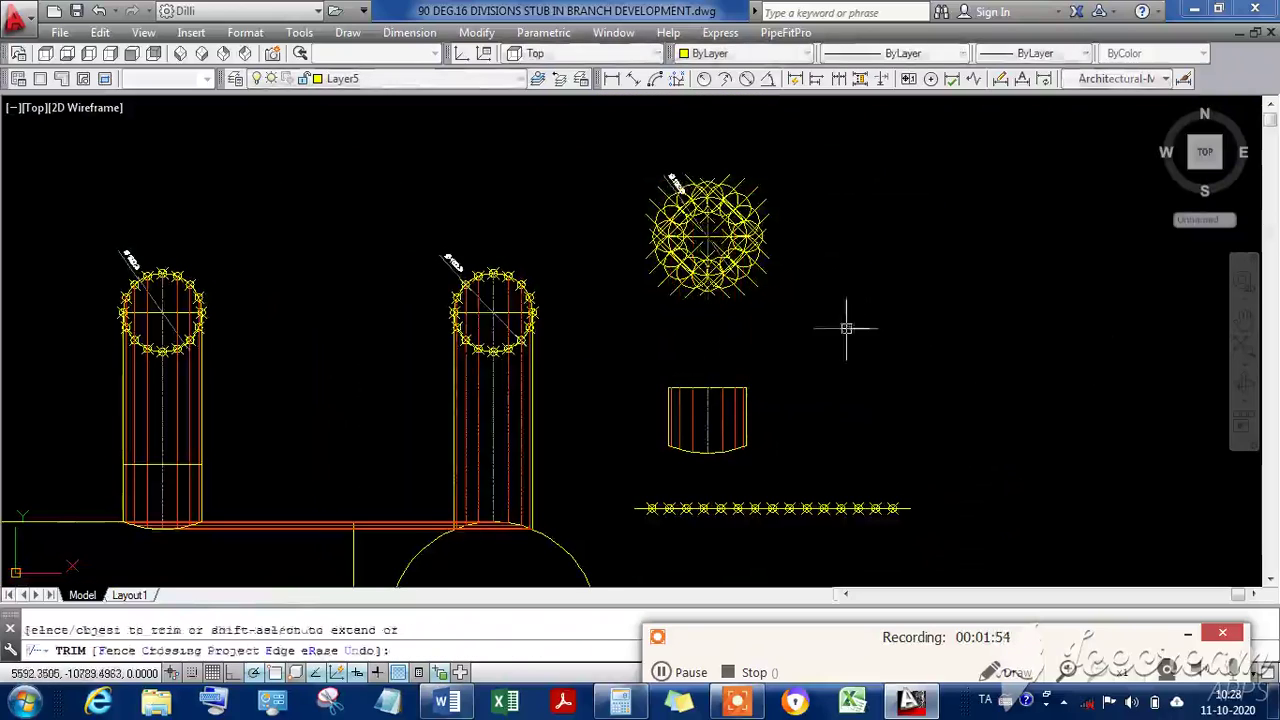
click(653, 190)
click(652, 228)
key(Delete)
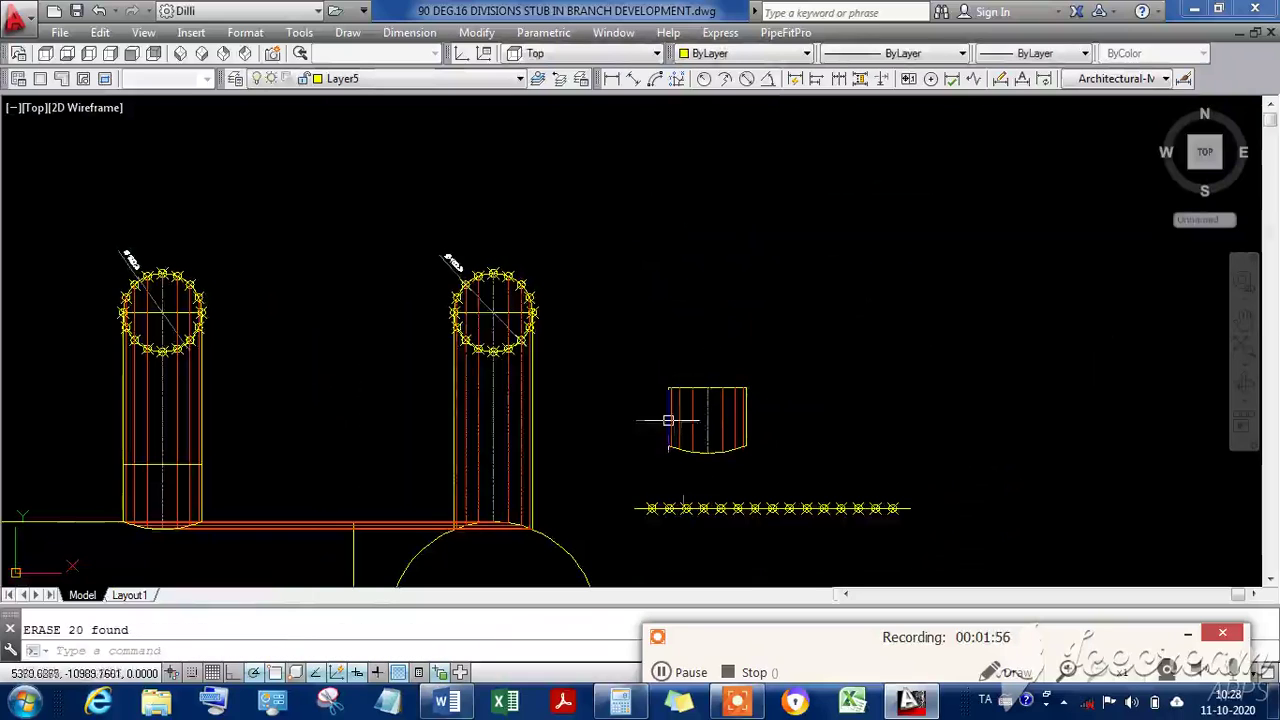
scroll(854, 446, up, 4)
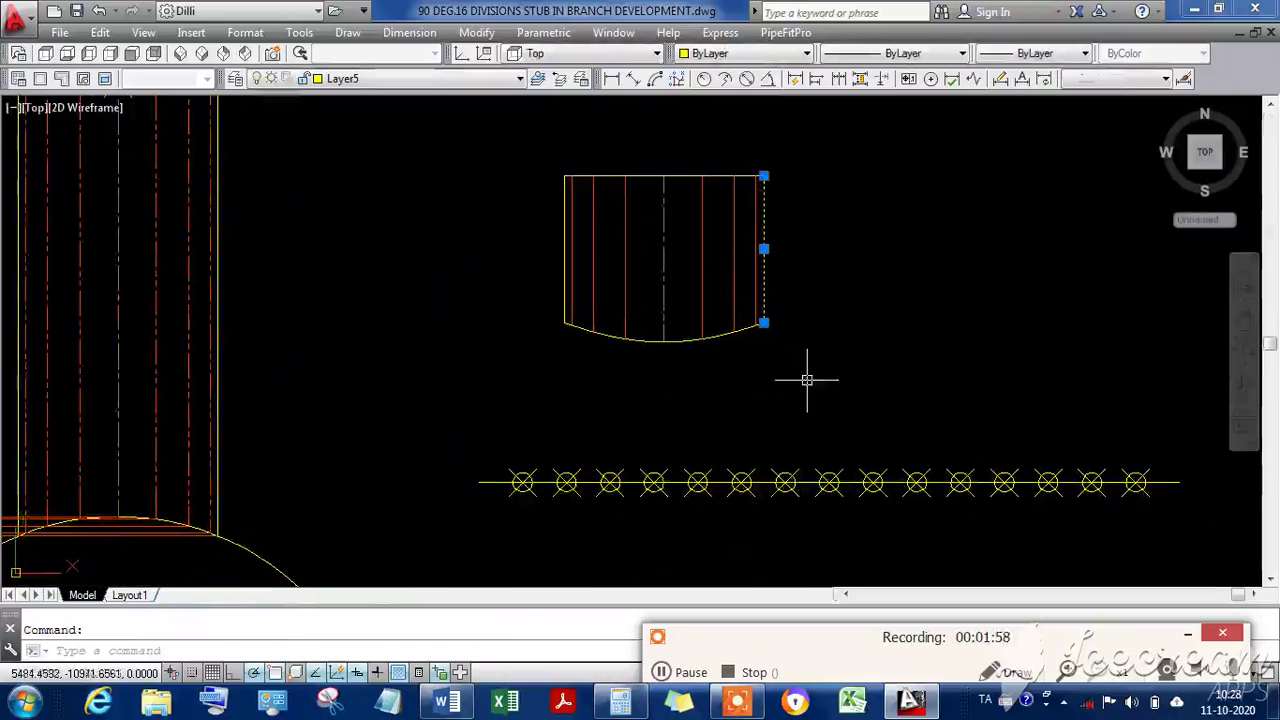
Move the copied branch's right outer edge by its lower end onto the left end of the divided circumference line.
text(m)
key(Return)
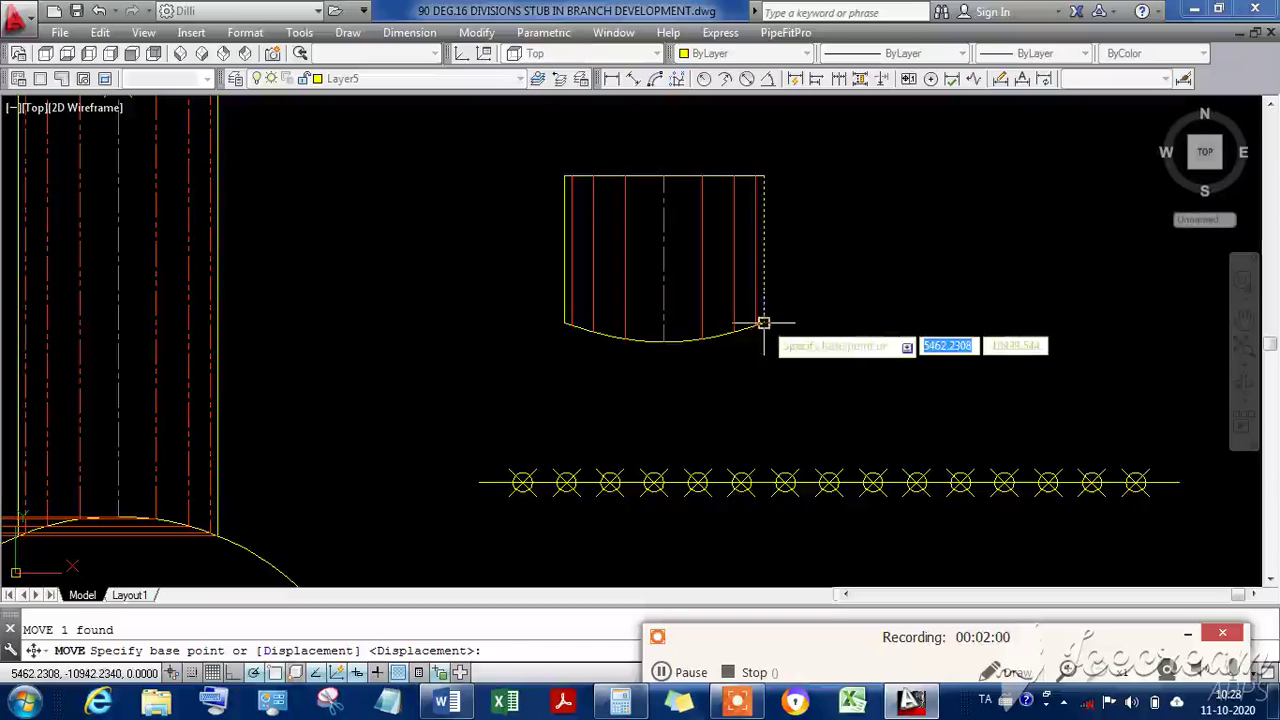
click(763, 323)
click(480, 483)
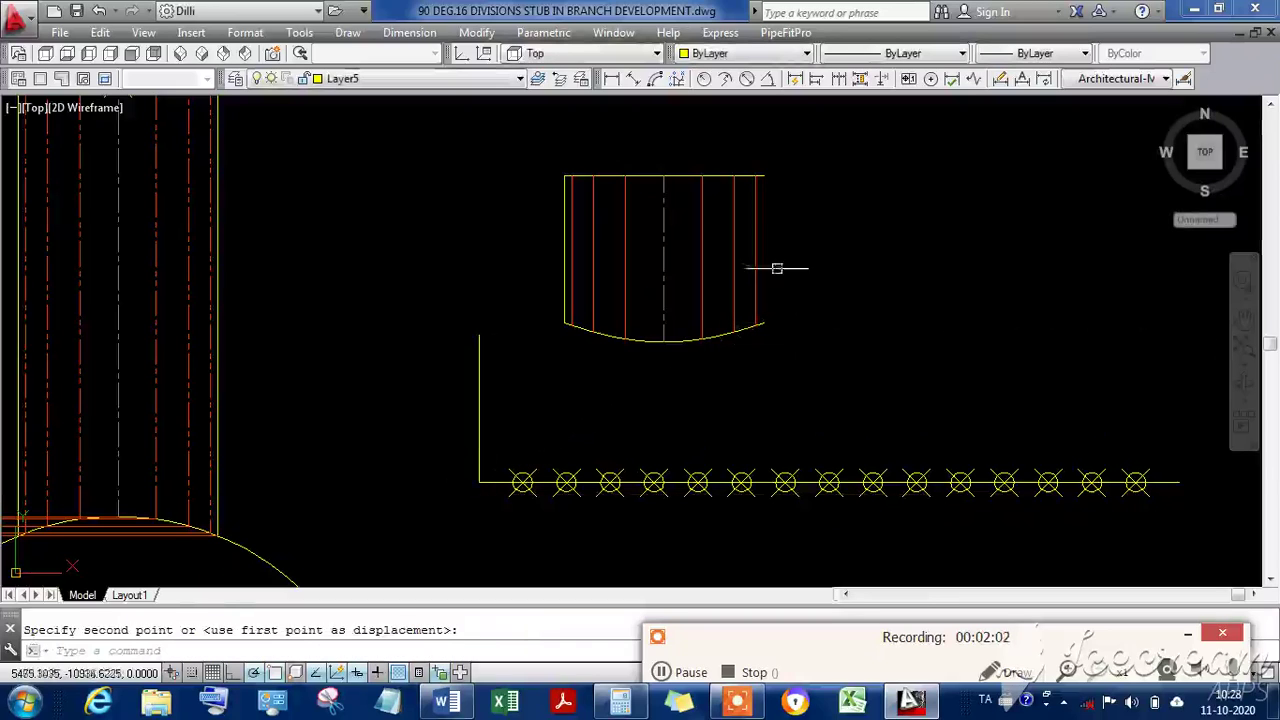
Move the copied branch's rightmost red division line by its lower end onto the first division point of the circumference line.
click(755, 300)
text(m)
key(Return)
click(755, 325)
click(522, 483)
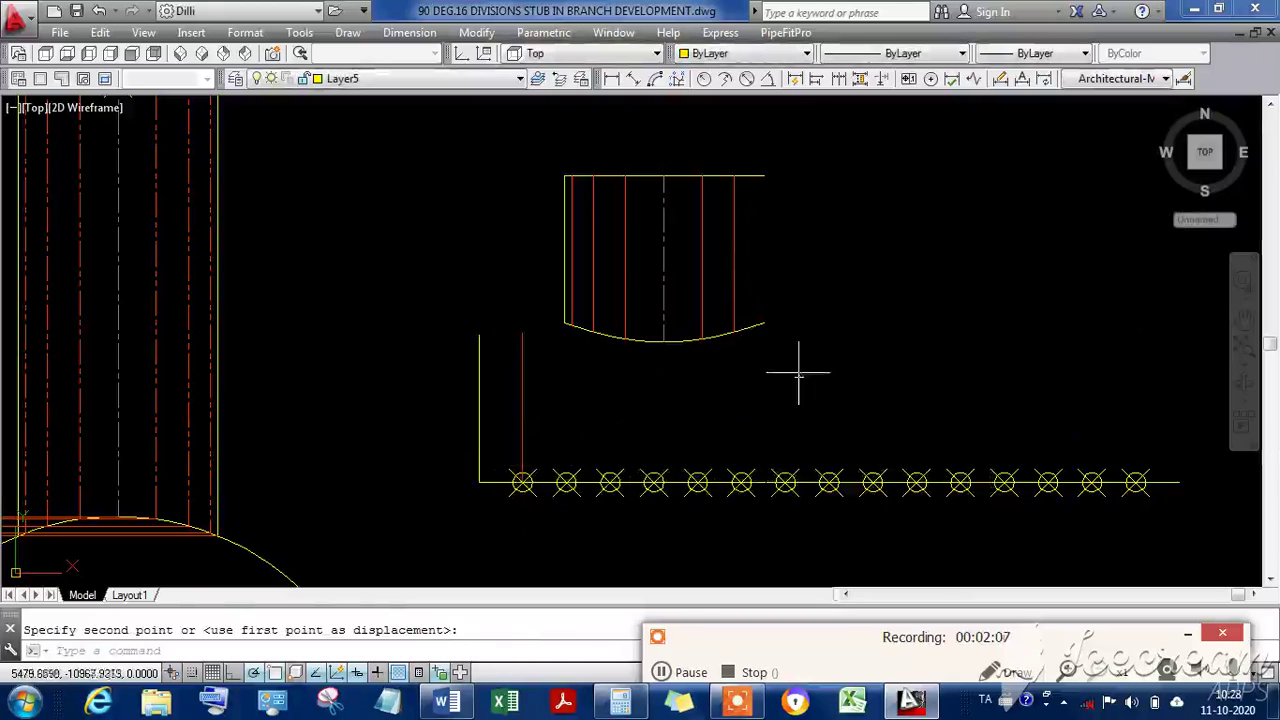
click(695, 673)
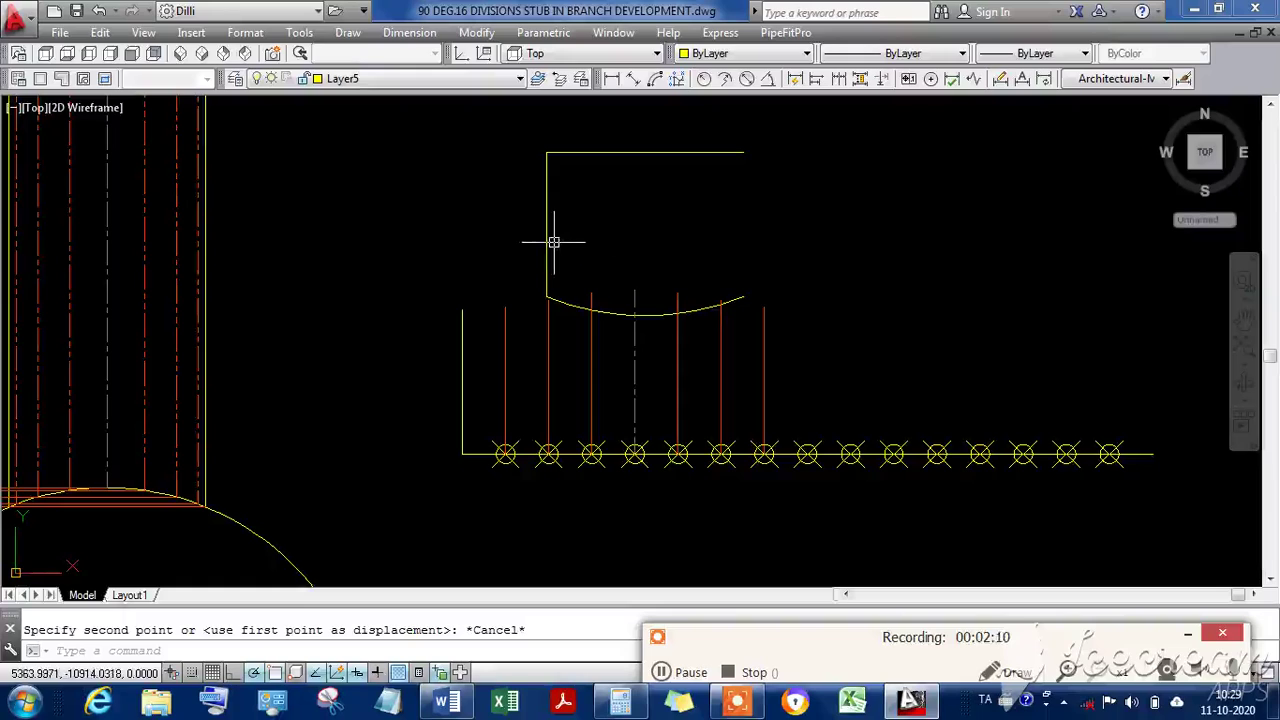
Move the copied branch's left outer edge by its lower end onto the middle division point of the circumference line.
click(547, 242)
text(m)
key(Return)
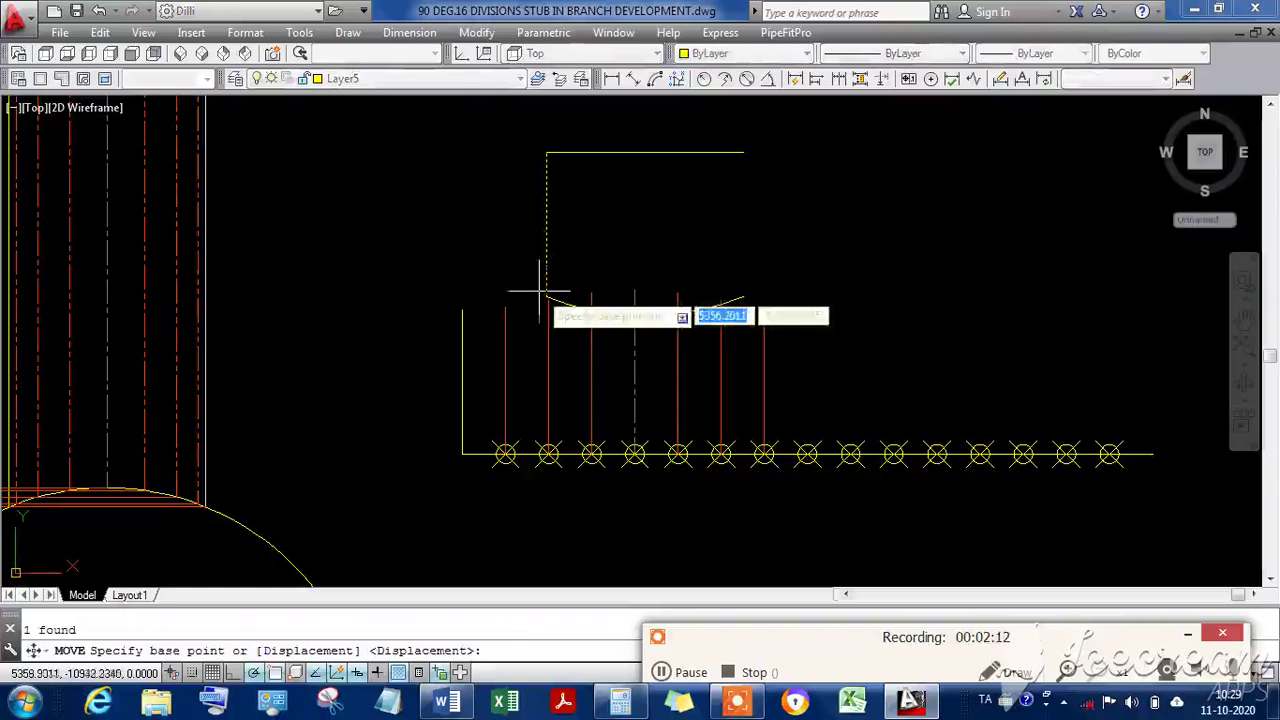
click(548, 298)
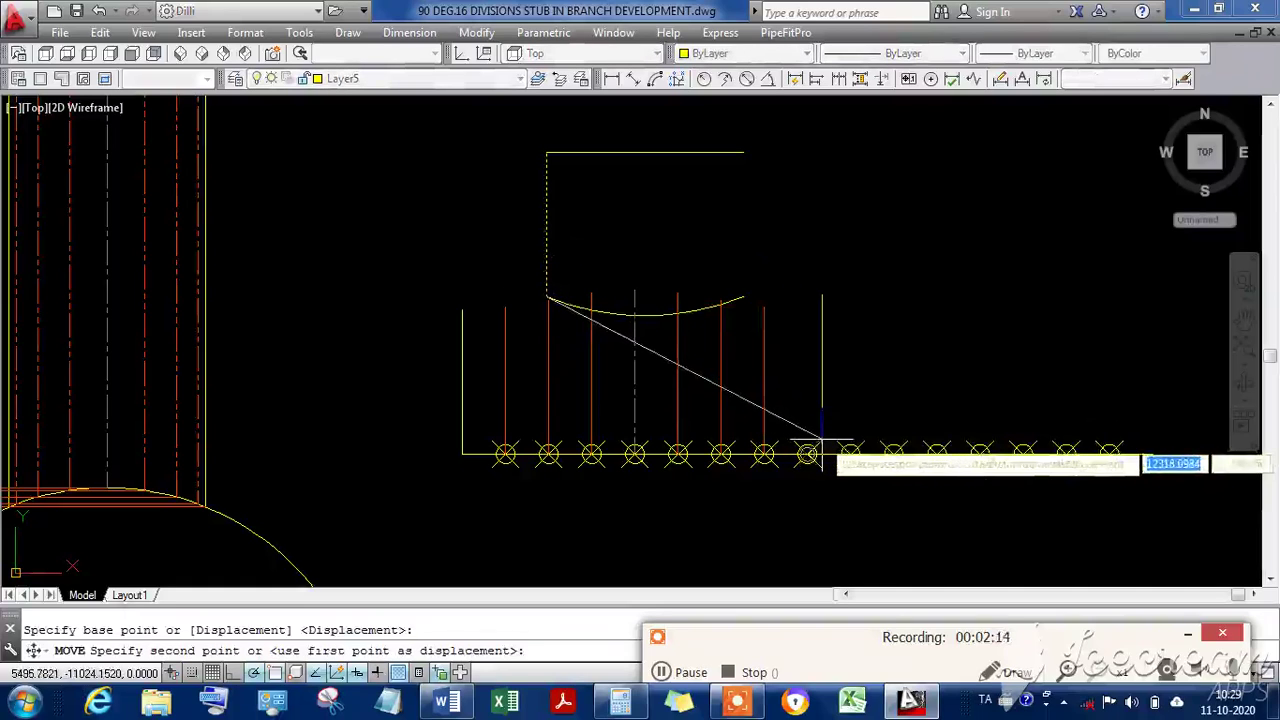
click(807, 455)
Erase the leftover intersection curve and horizontal cross line of the copied branch.
click(690, 318)
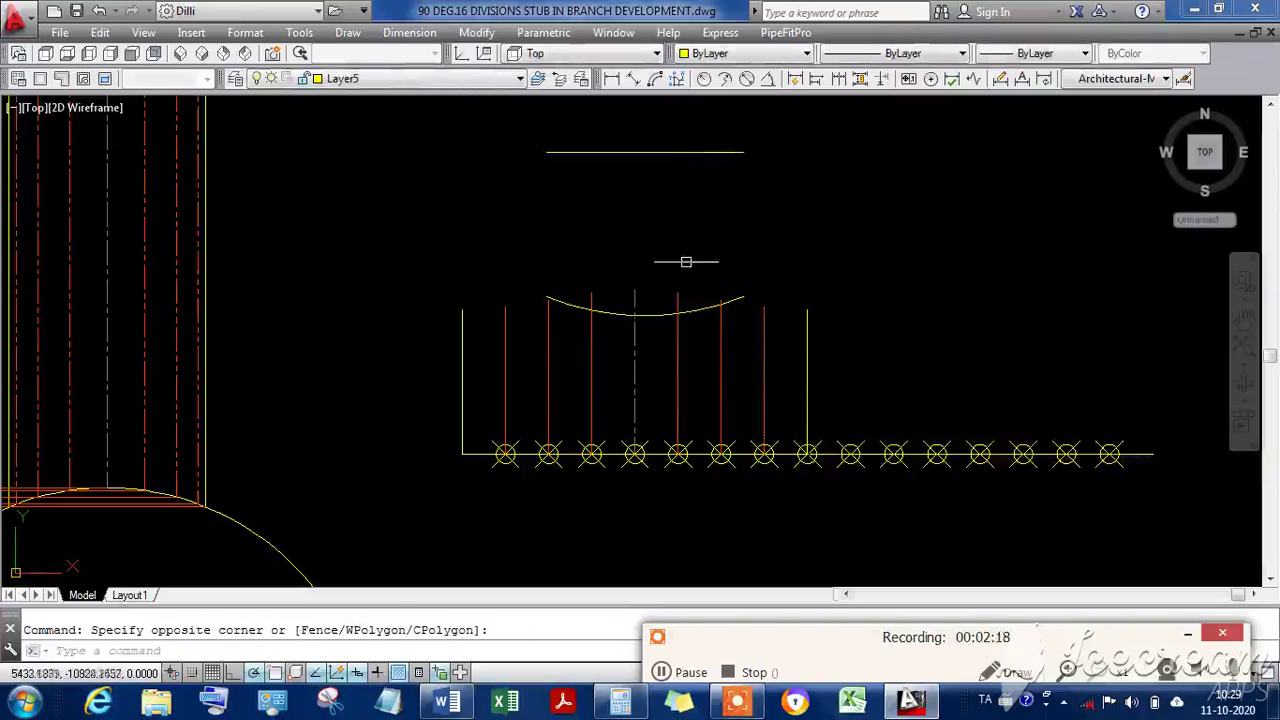
click(692, 138)
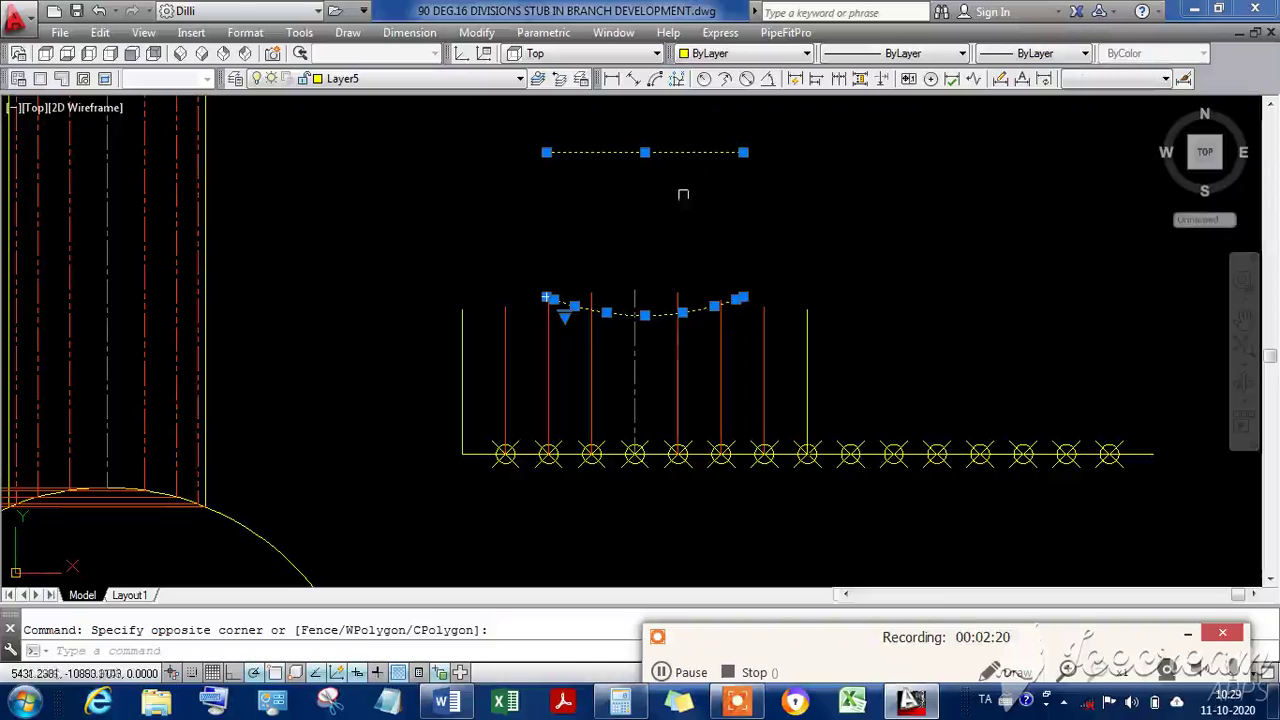
key(Delete)
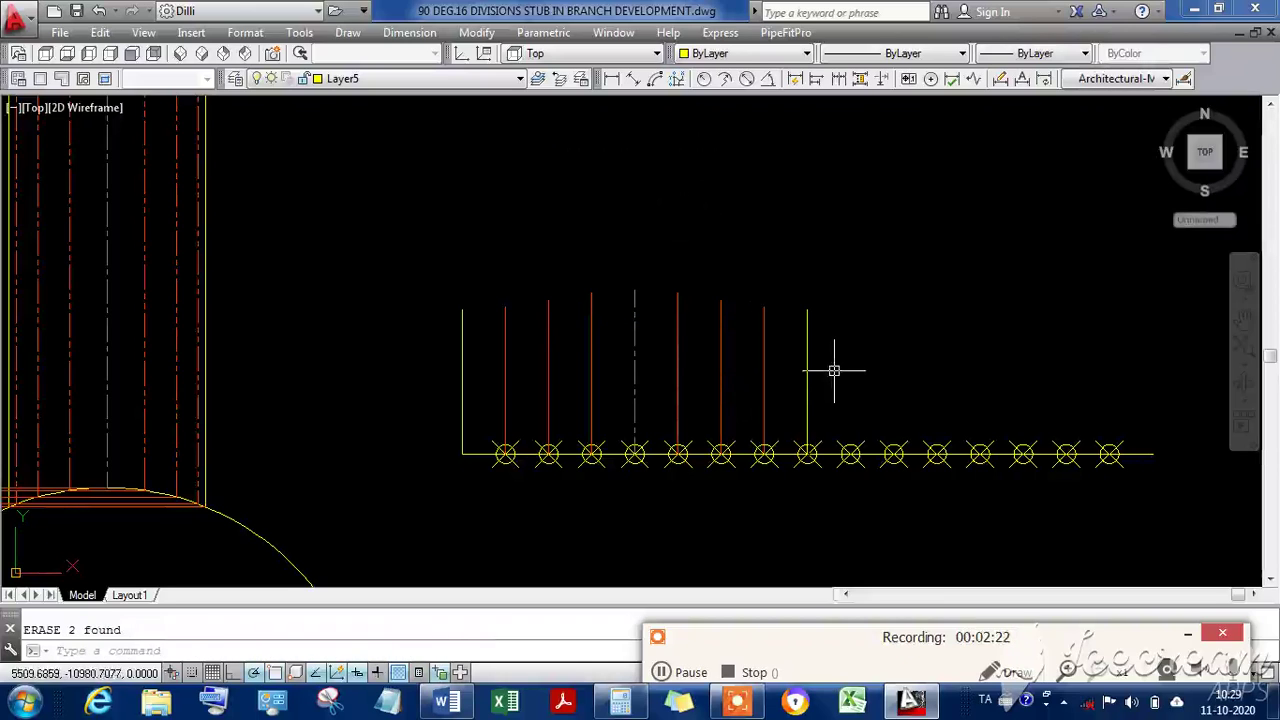
Mirror the eight vertical lines left of the middle division about the middle vertical line, keeping the originals.
click(785, 386)
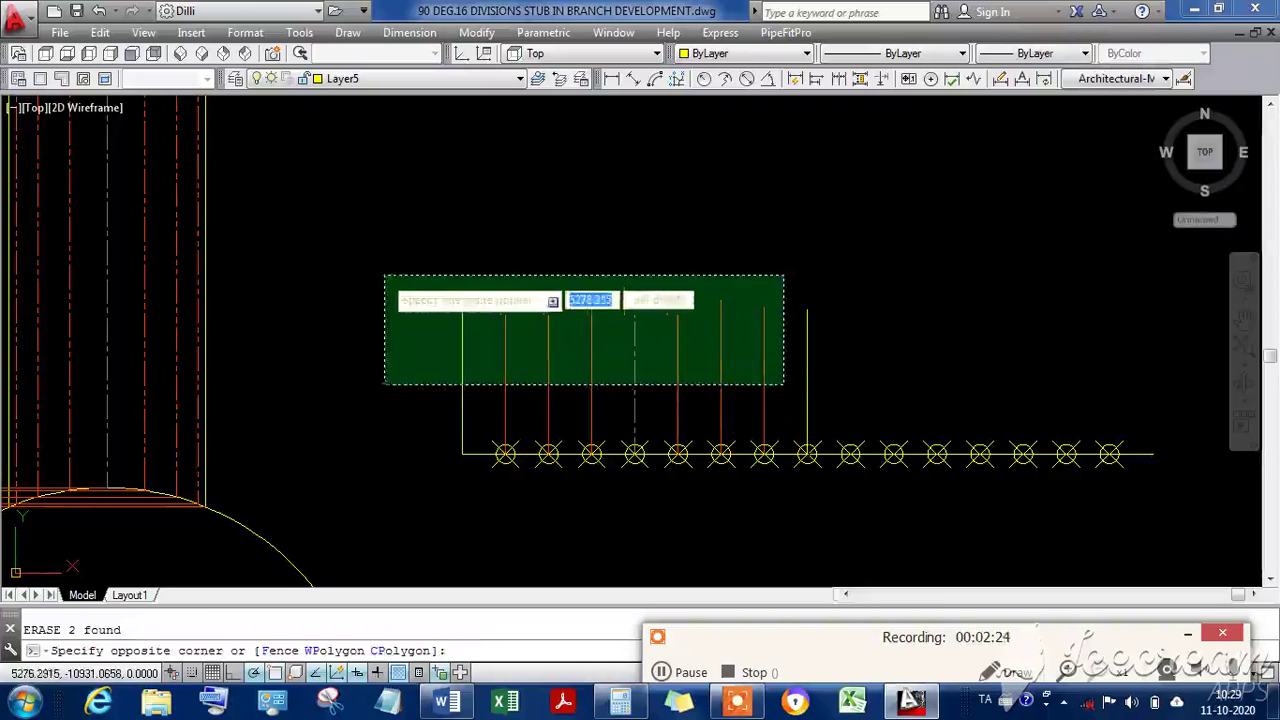
click(518, 298)
key(Escape)
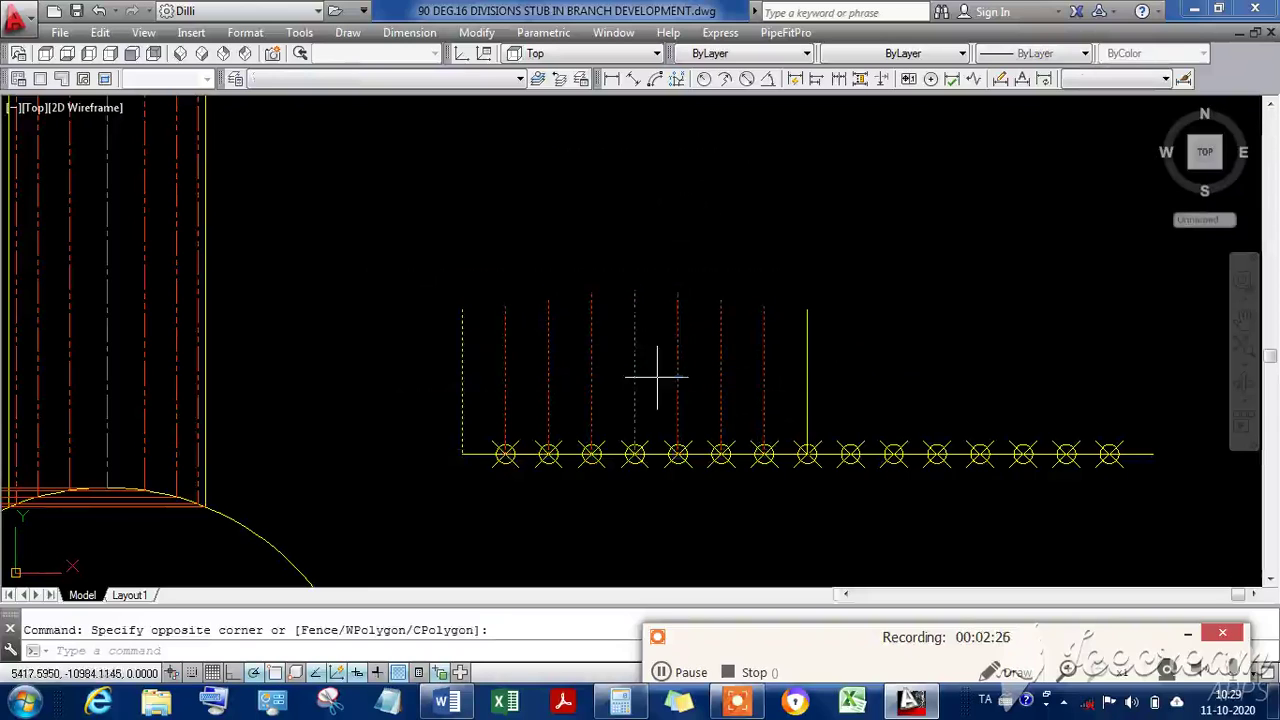
text(mi)
key(Return)
click(808, 452)
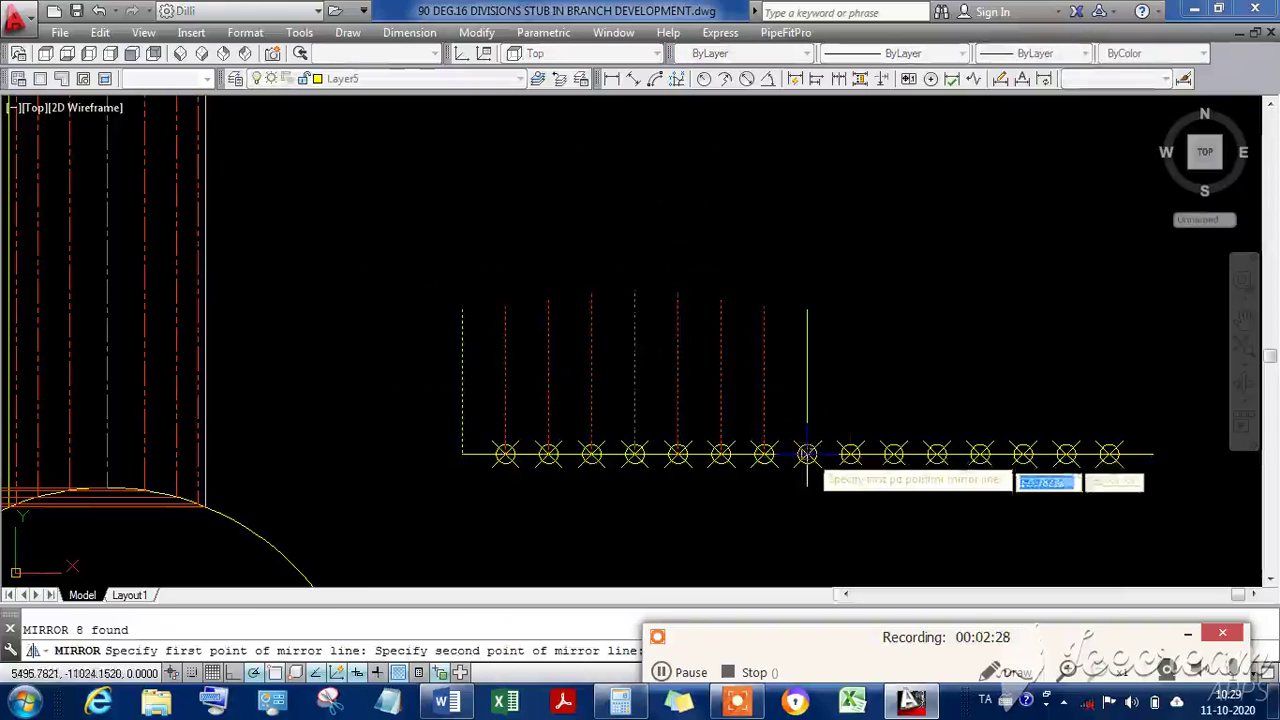
click(807, 309)
key(Return)
Try to draw a spline through the upper ends of all the pattern's vertical lines, from the left edge to the right edge.
middle_drag(686, 391, 586, 366)
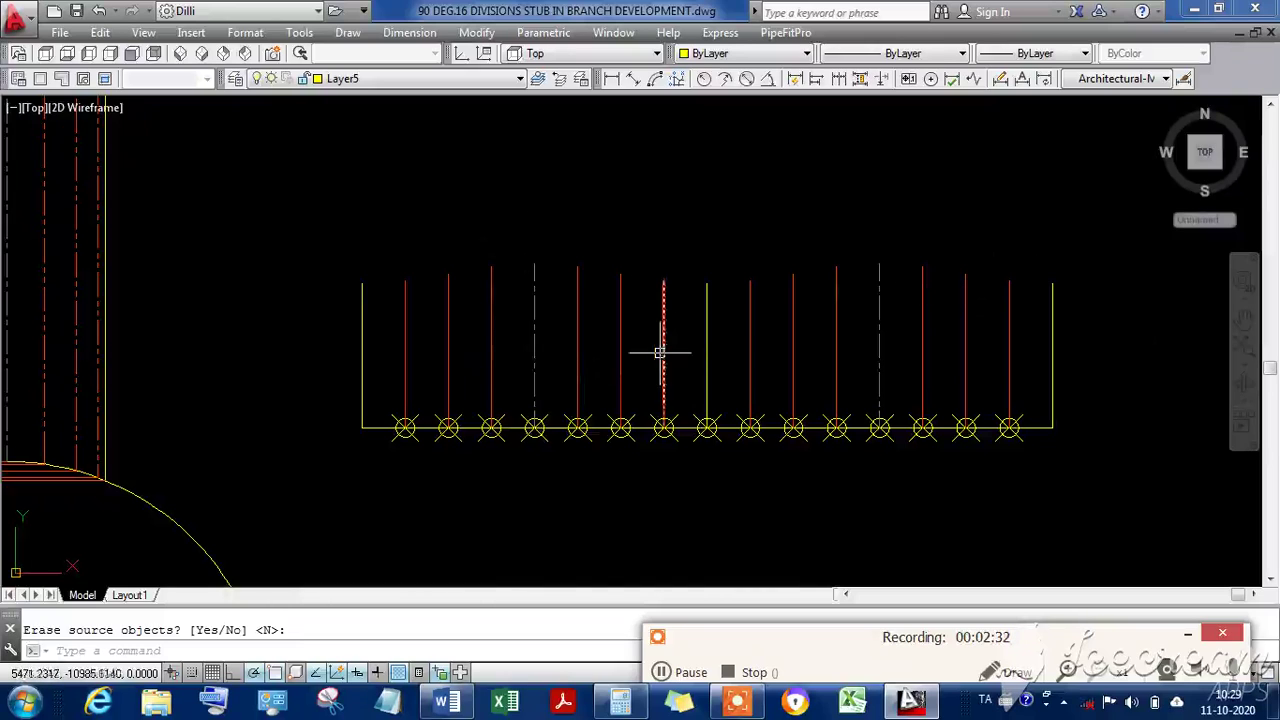
text(sp)
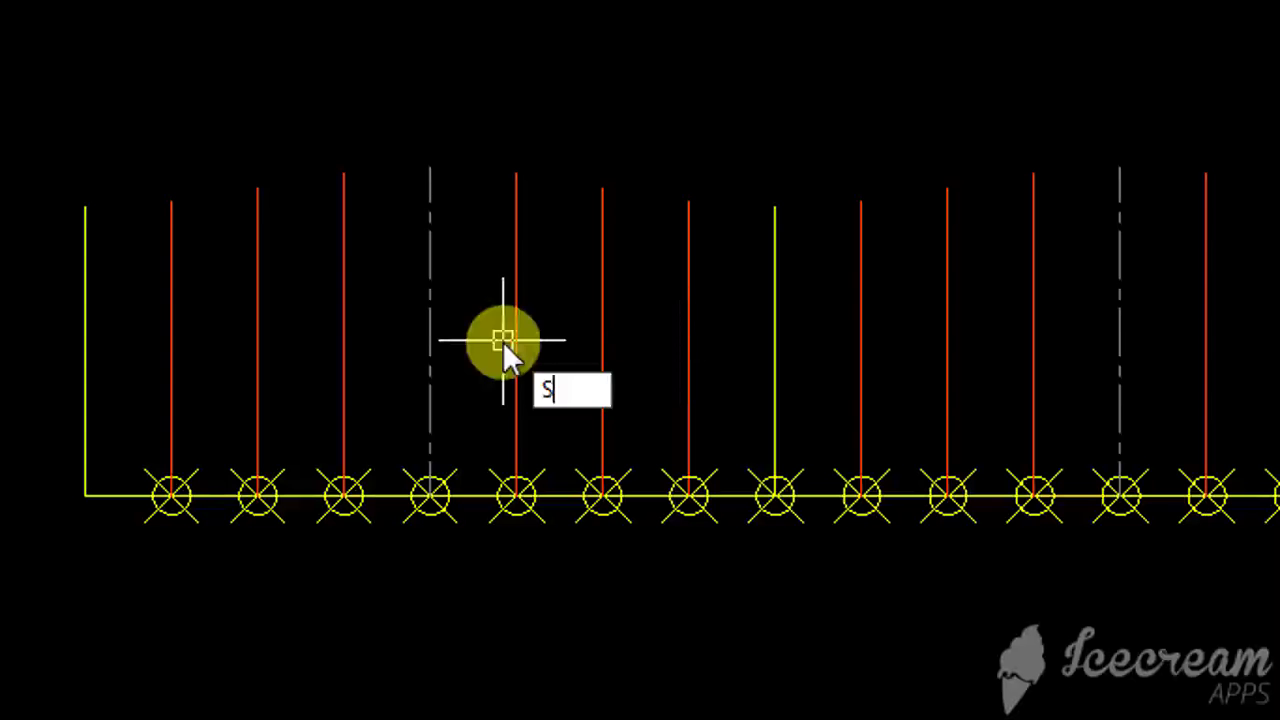
text(l)
key(Return)
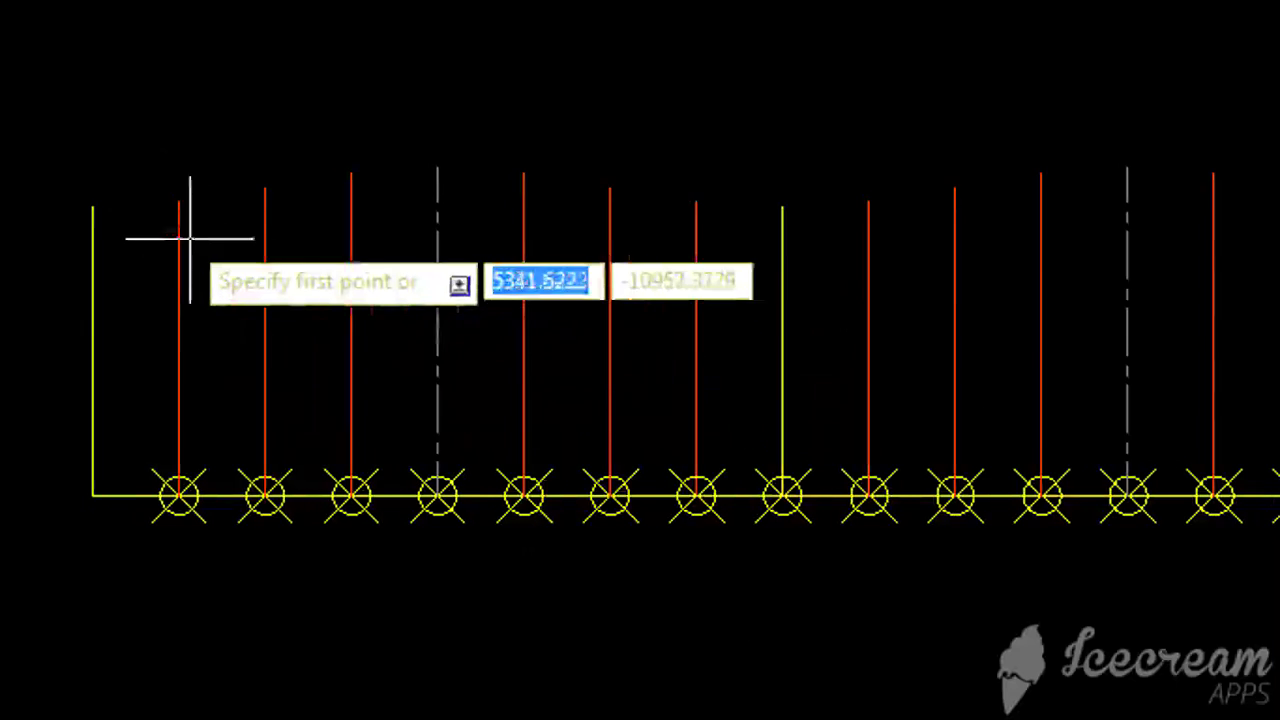
click(188, 207)
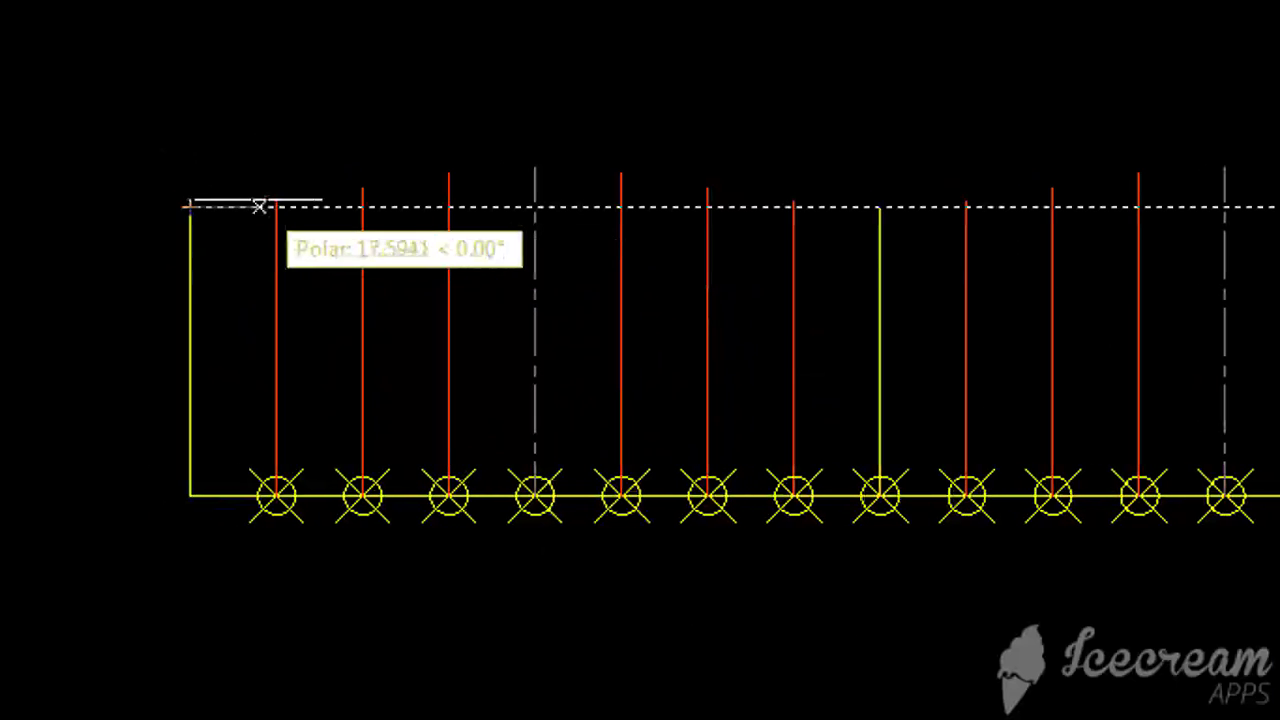
click(275, 199)
click(363, 188)
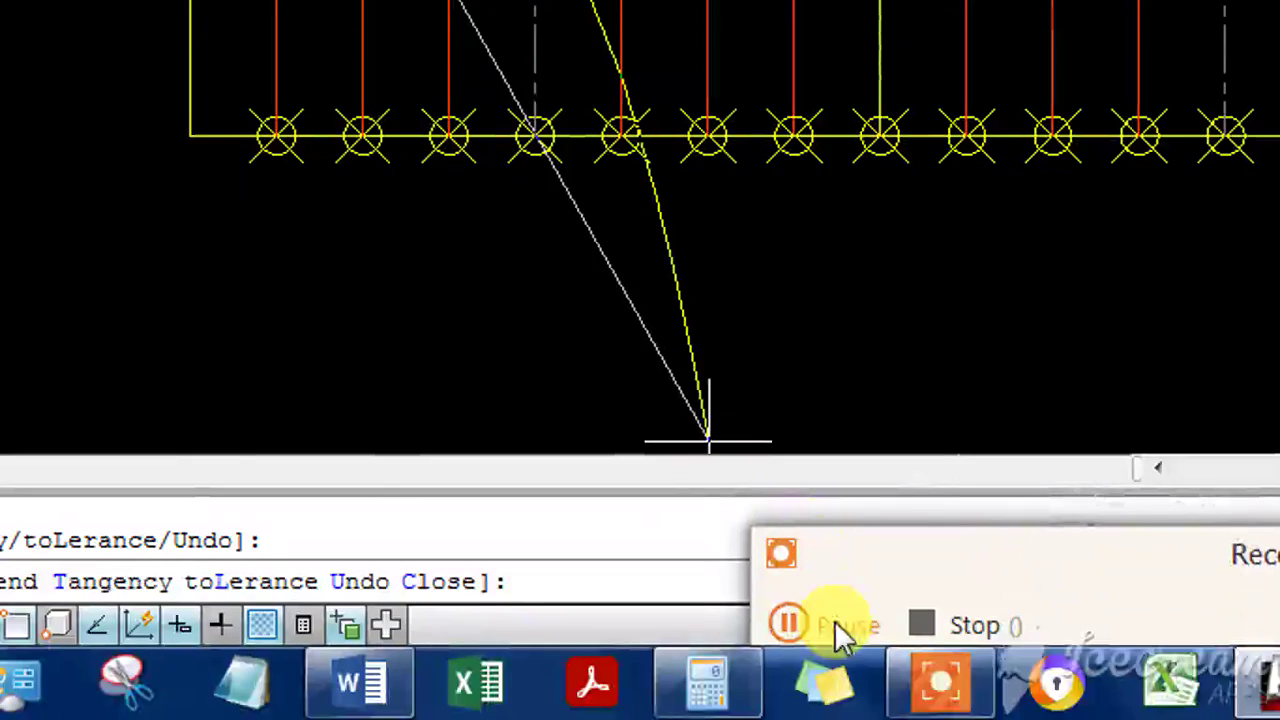
click(834, 620)
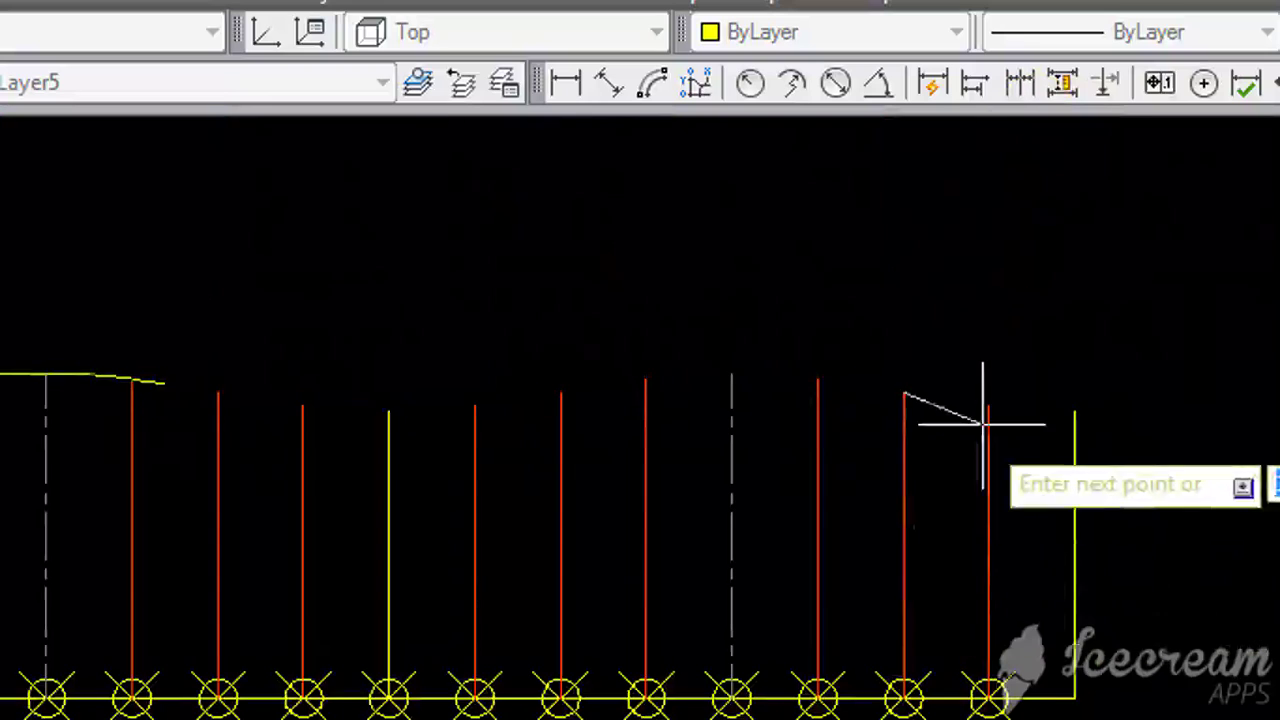
scroll(994, 381, up, 2)
click(985, 418)
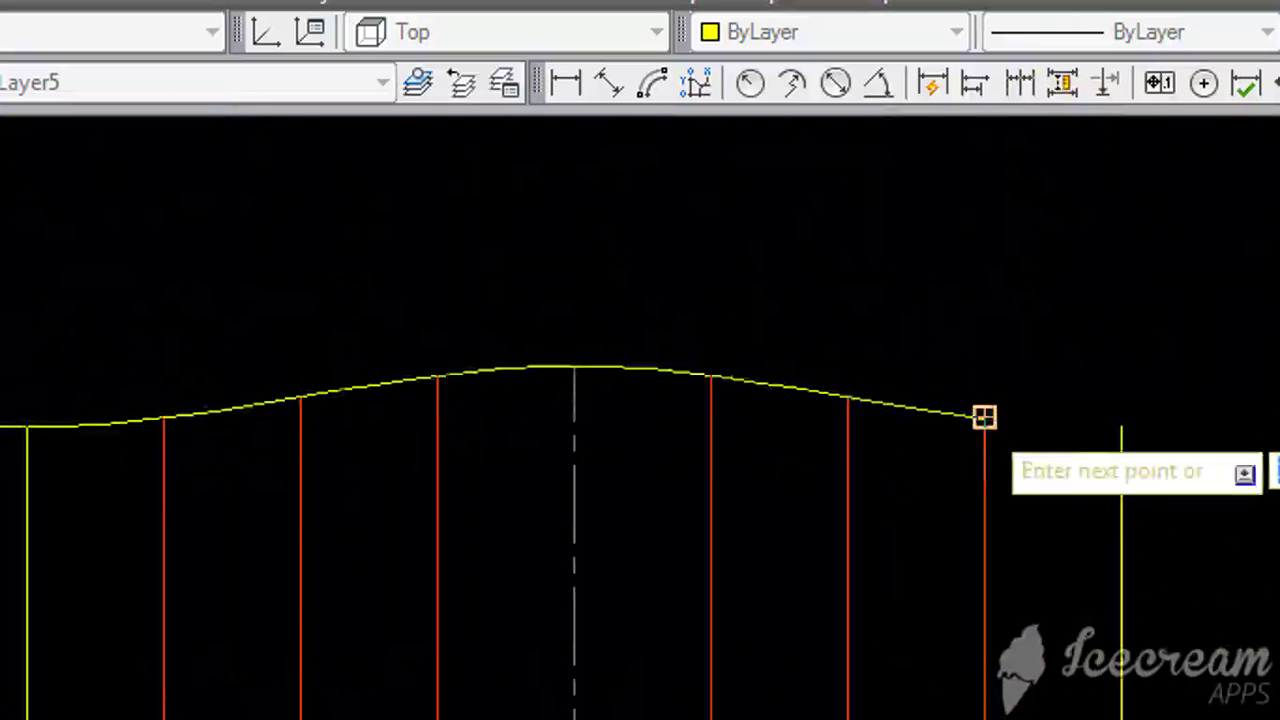
click(1085, 427)
key(Return)
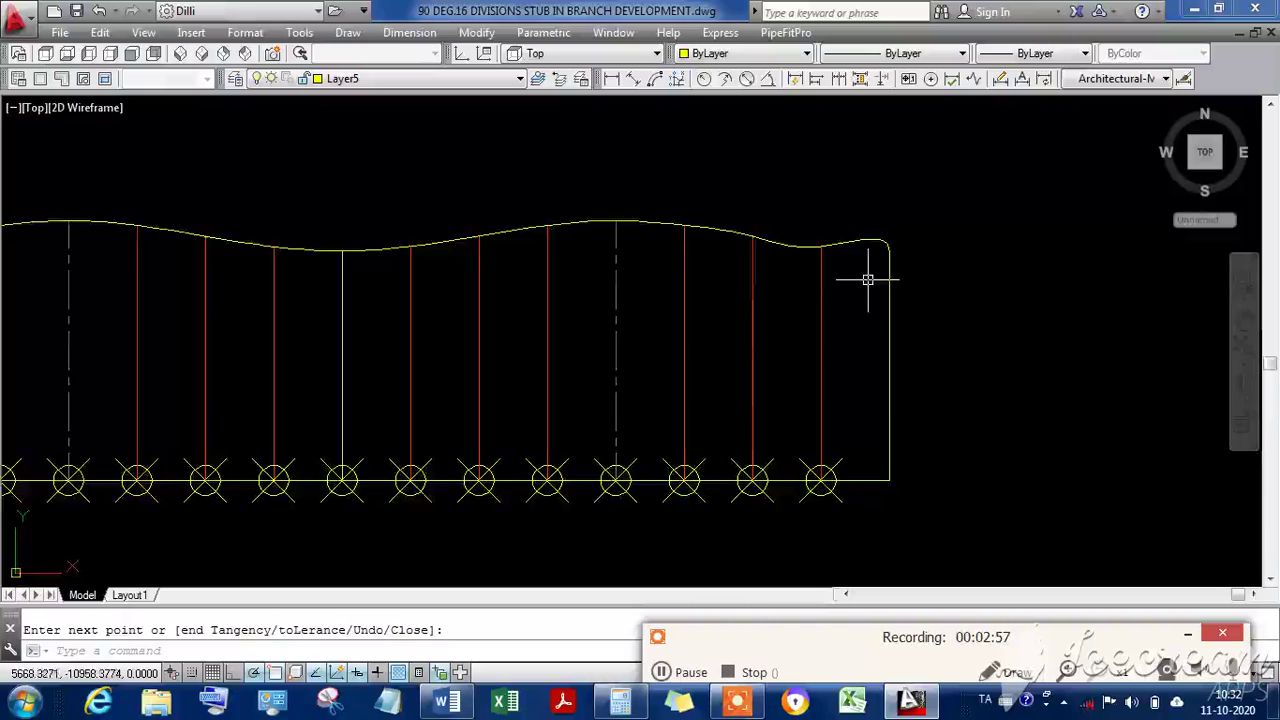
Examine the spline's shape and fit points near the upper end of the pattern's right edge.
scroll(1021, 482, down, 5)
scroll(1021, 482, up, 7)
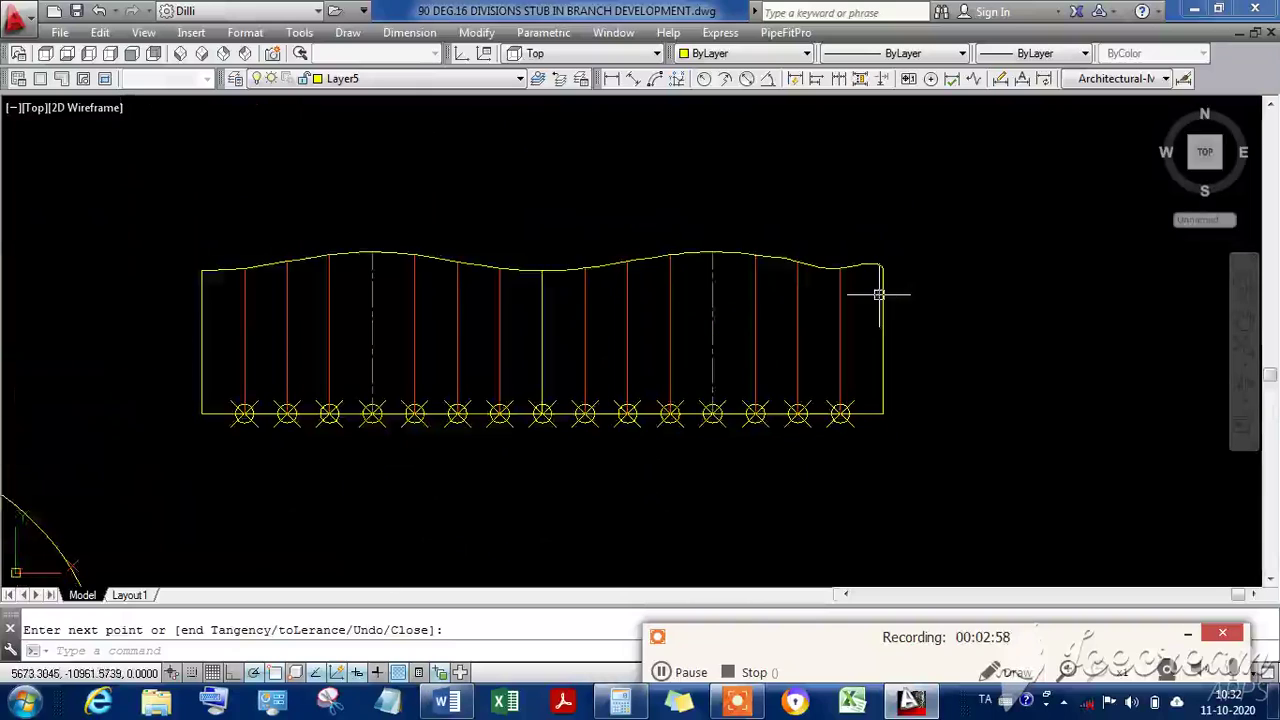
key(Return)
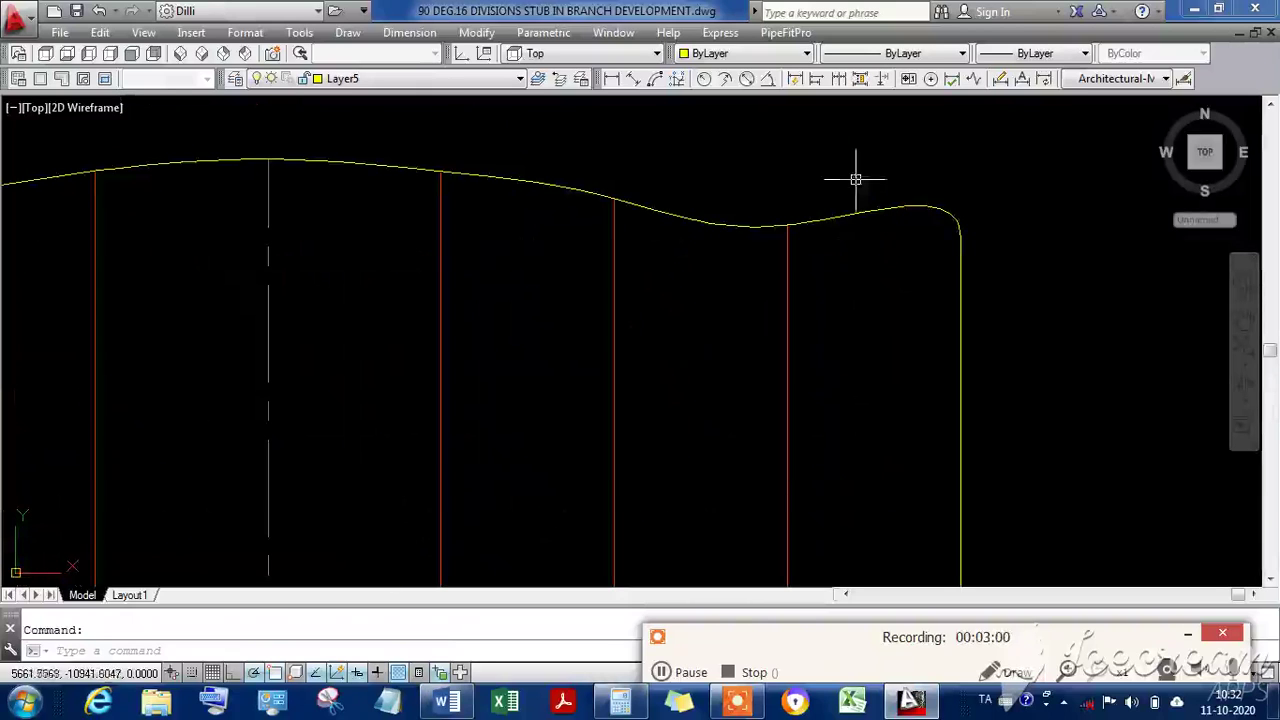
click(952, 222)
scroll(957, 230, up, 4)
scroll(966, 260, up, 2)
scroll(962, 282, down, 10)
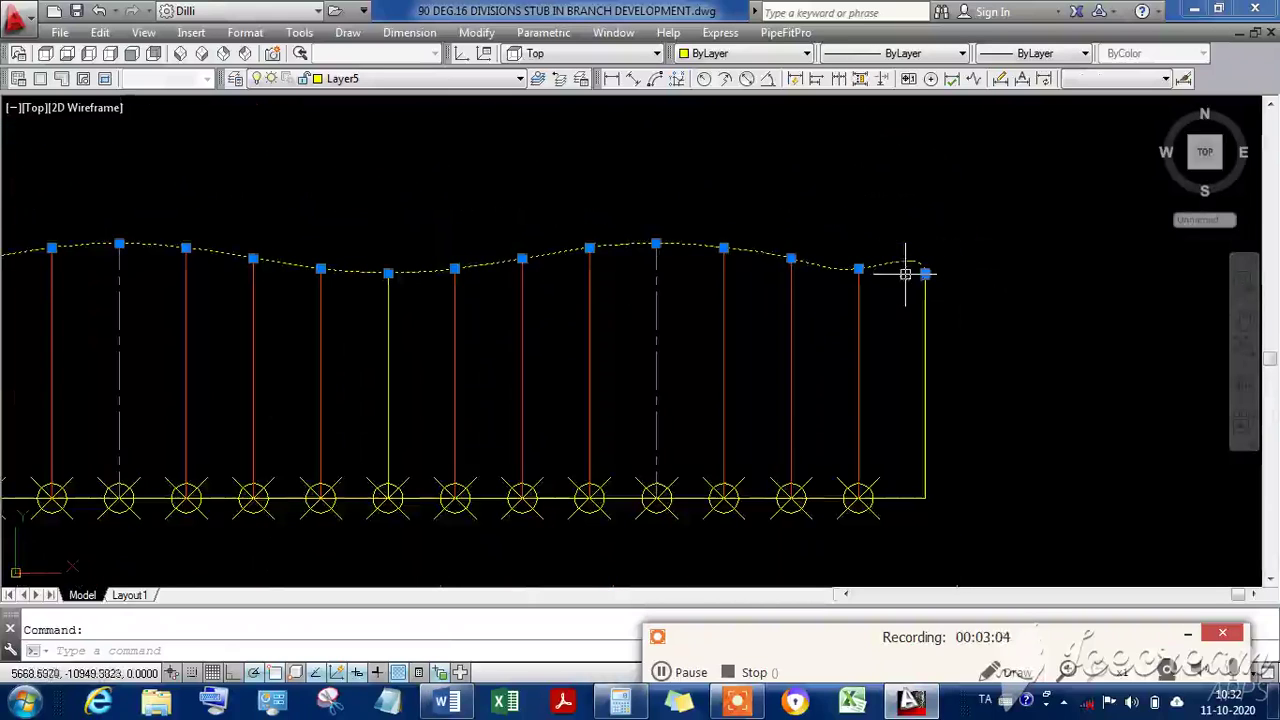
Redraw the spline through the upper ends of the pattern's vertical lines, finishing exactly at the right edge's upper end.
click(678, 680)
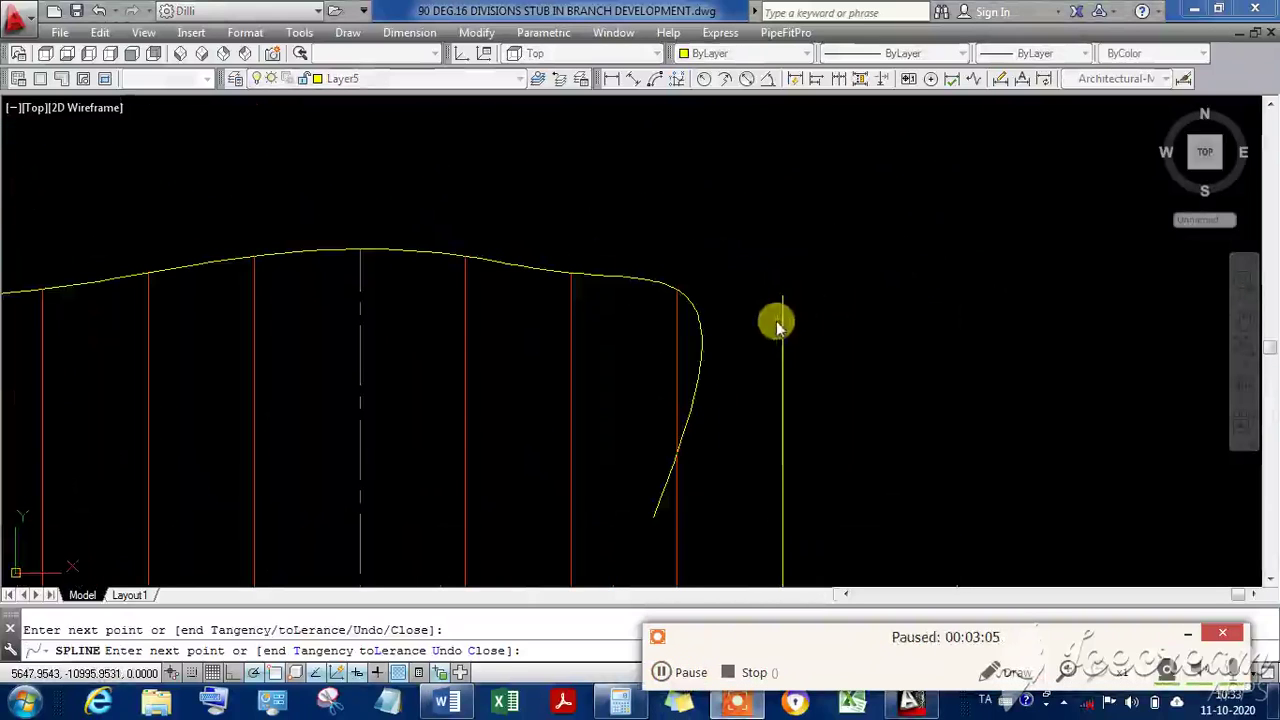
click(783, 295)
key(Return)
scroll(980, 334, down, 4)
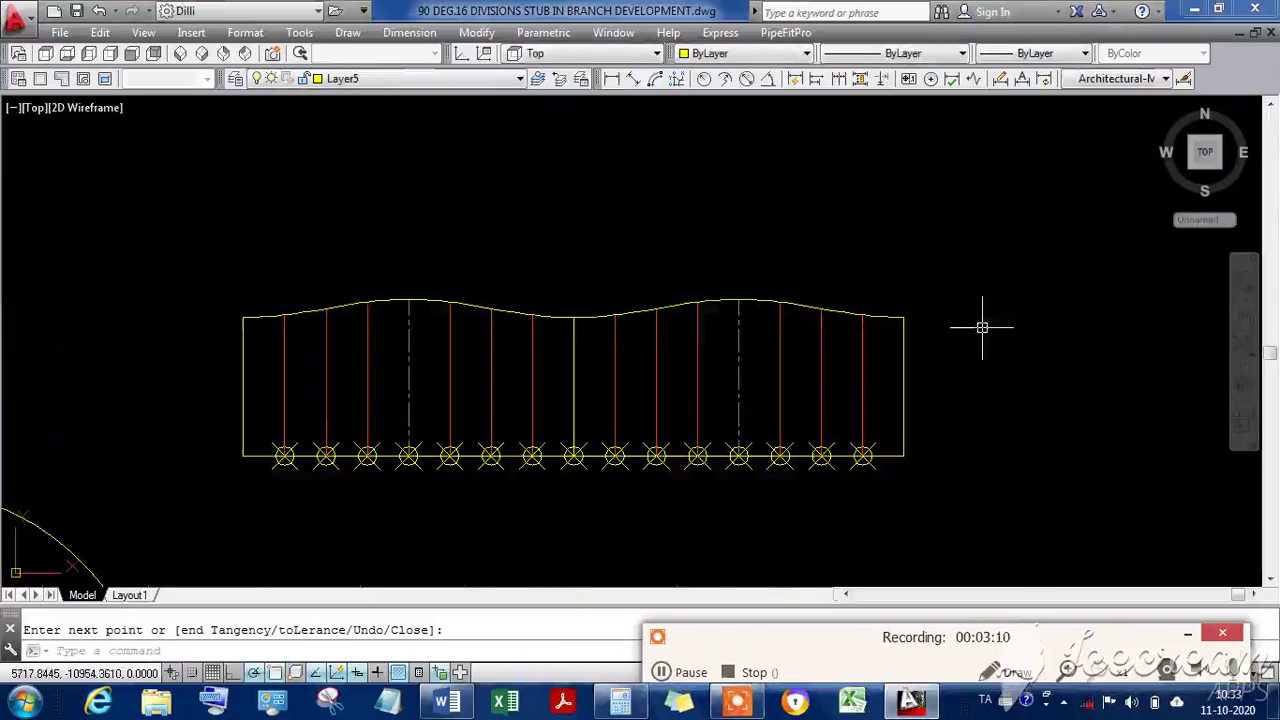
Add a horizontal linear dimension for the flat pattern's full length, placed below the divided circumference line.
scroll(255, 360, down, 1)
middle_drag(243, 371, 366, 337)
scroll(370, 345, up, 1)
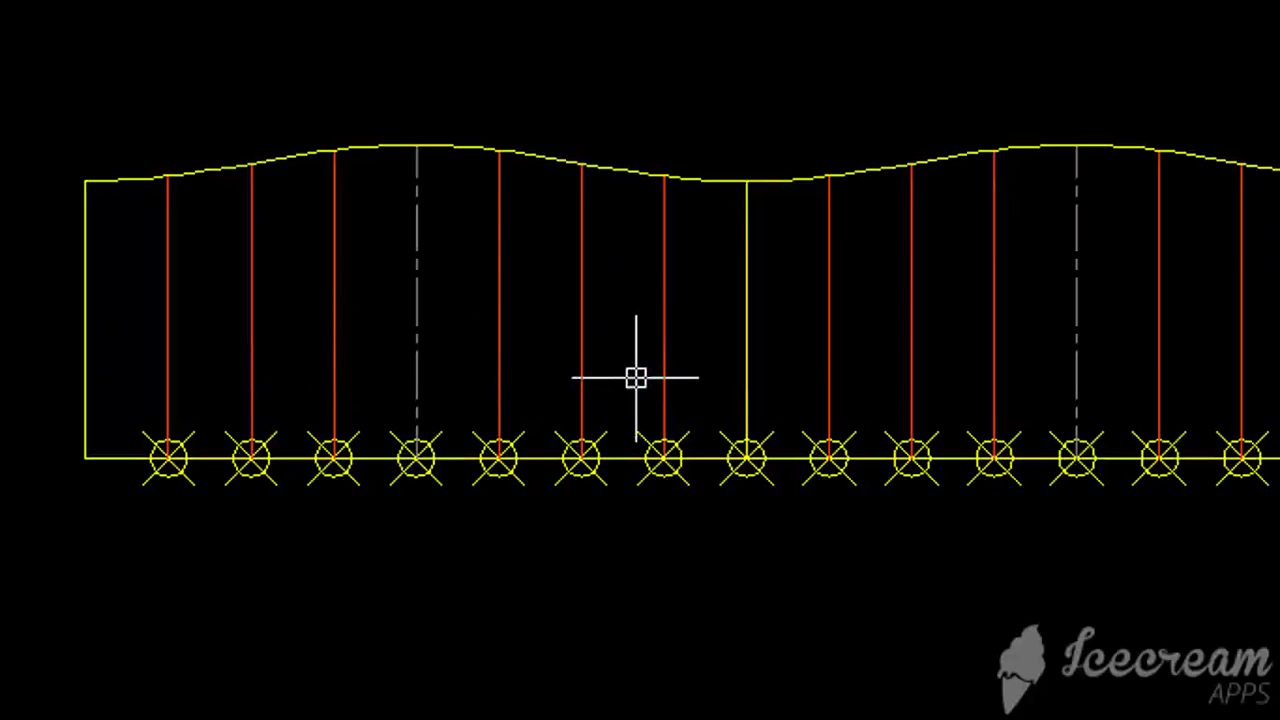
text(DLI)
key(Return)
key(Return)
click(619, 457)
click(607, 553)
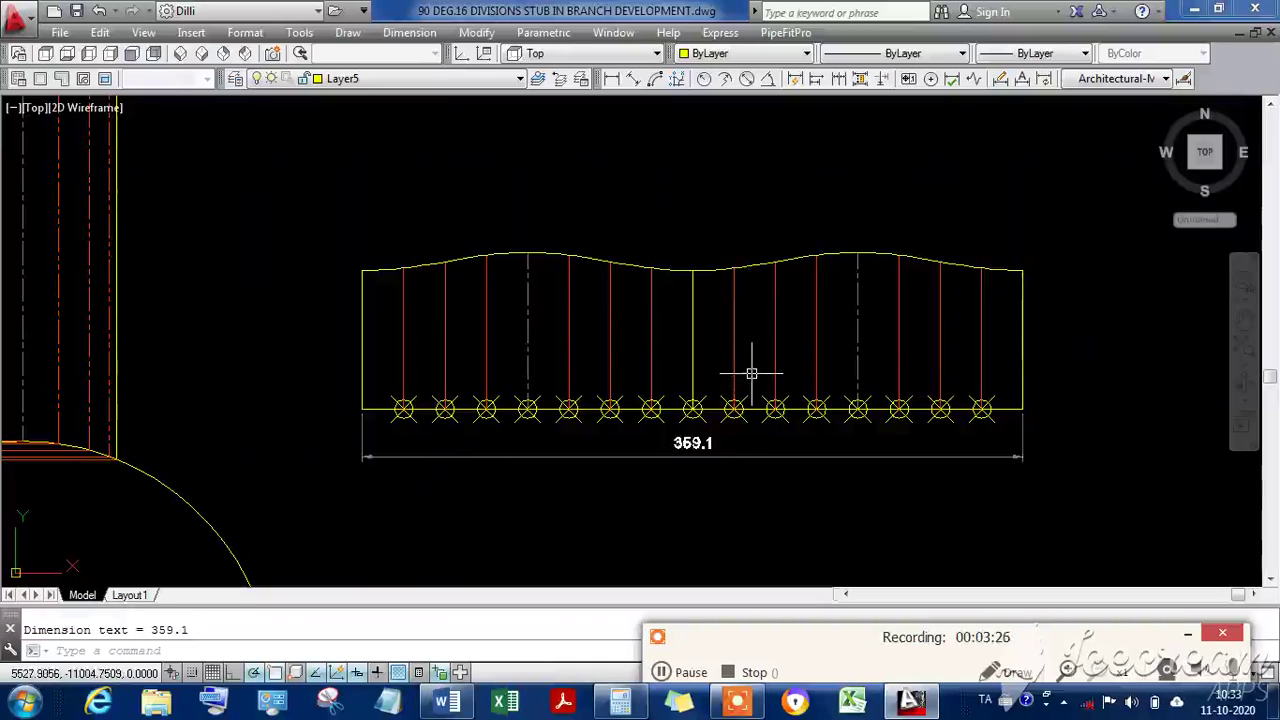
Review the whole layout, including the header's diameter dimension and the front-view branch's division circle and diameter.
scroll(737, 375, down, 4)
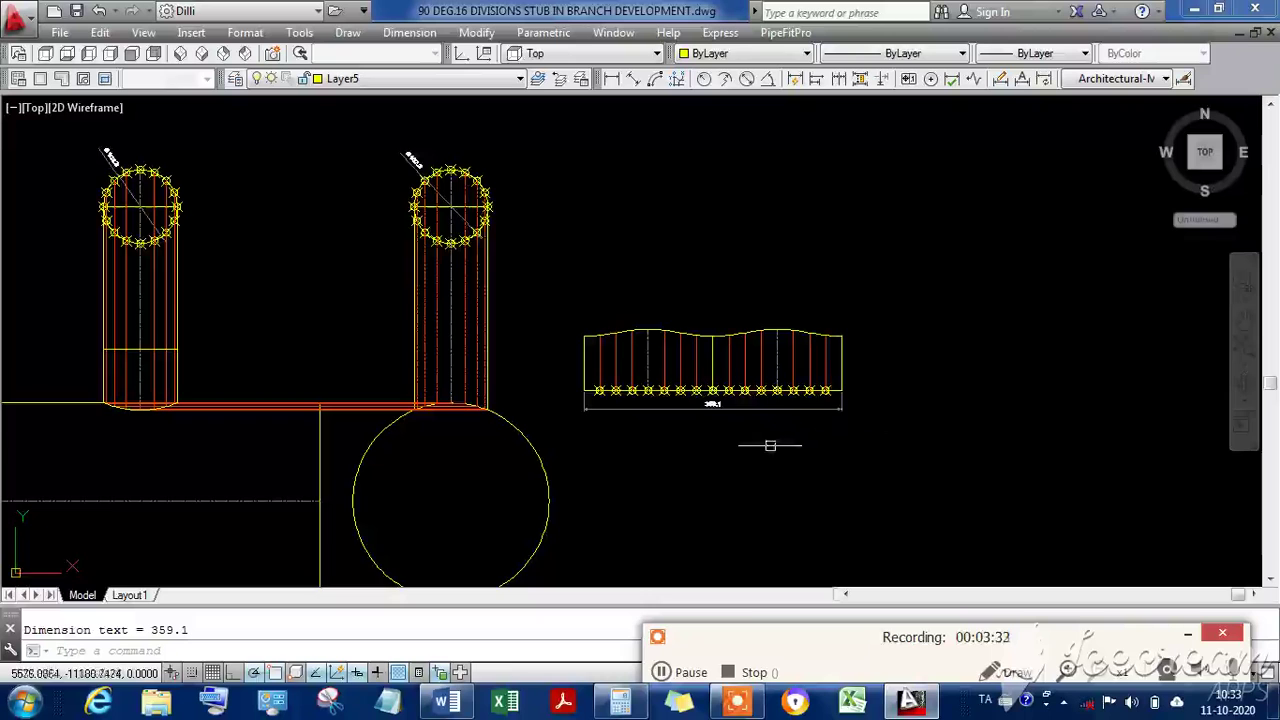
scroll(815, 345, down, 4)
scroll(676, 416, up, 2)
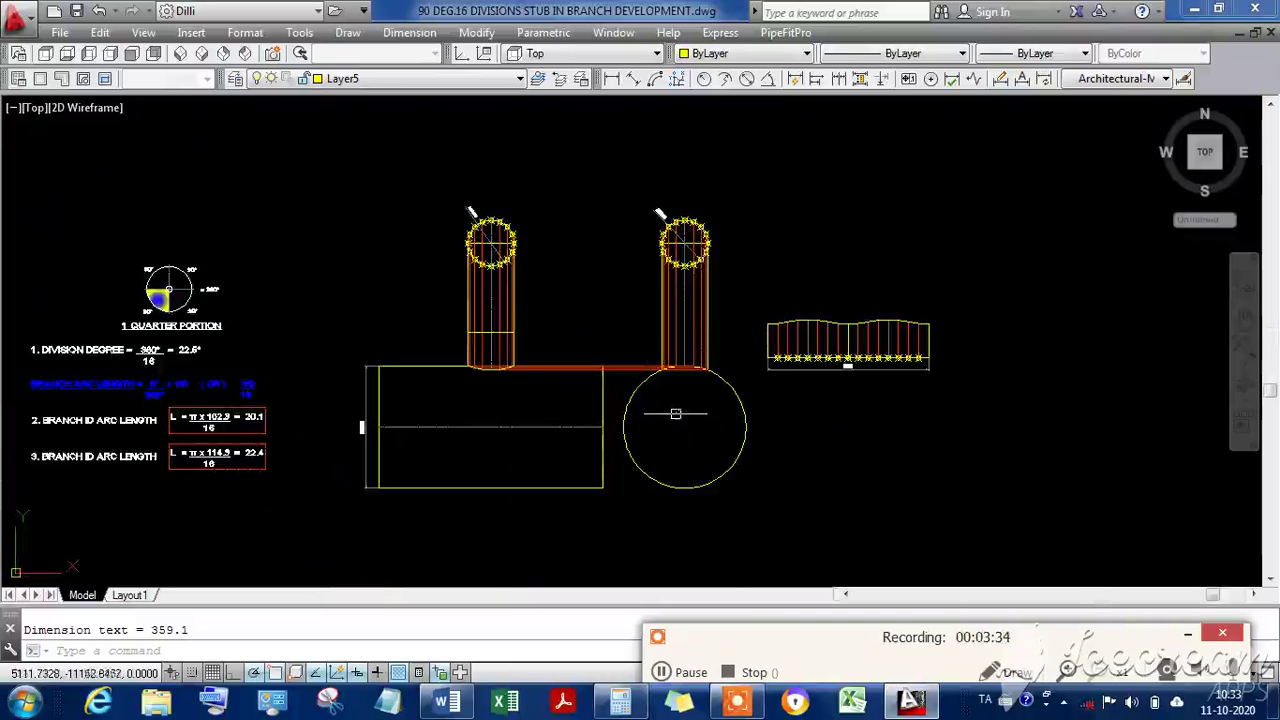
click(692, 680)
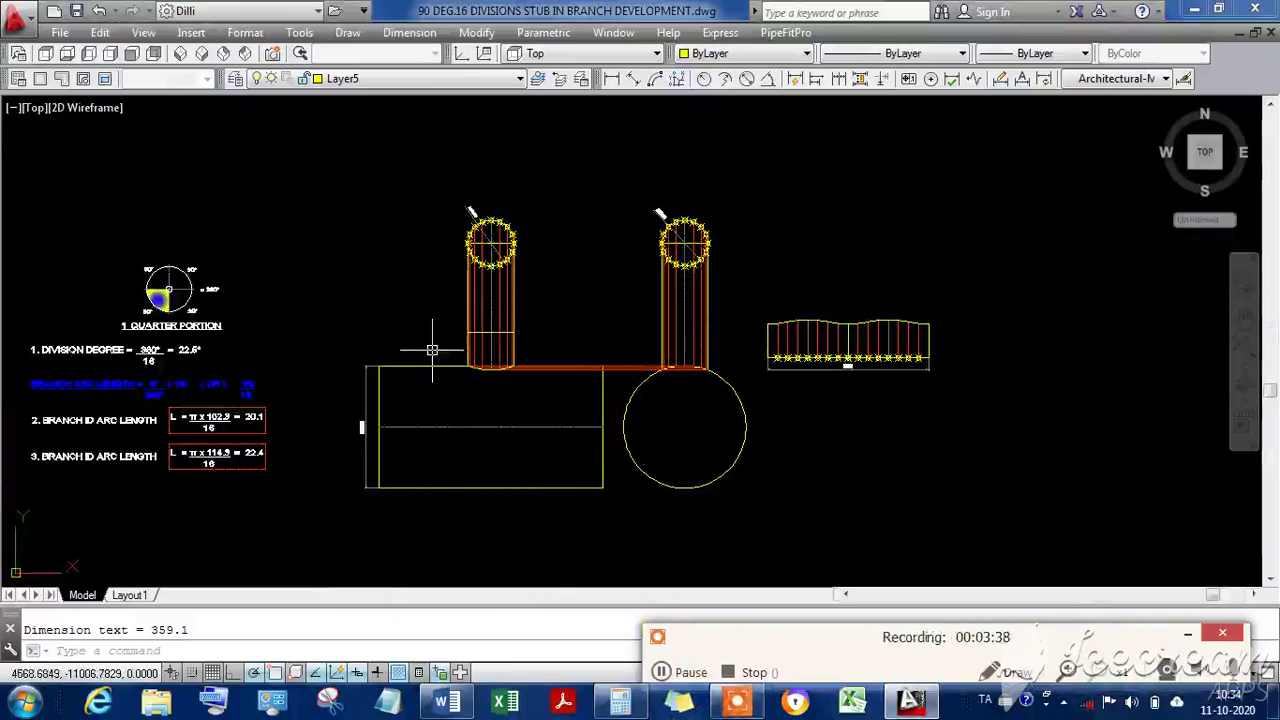
scroll(388, 440, up, 5)
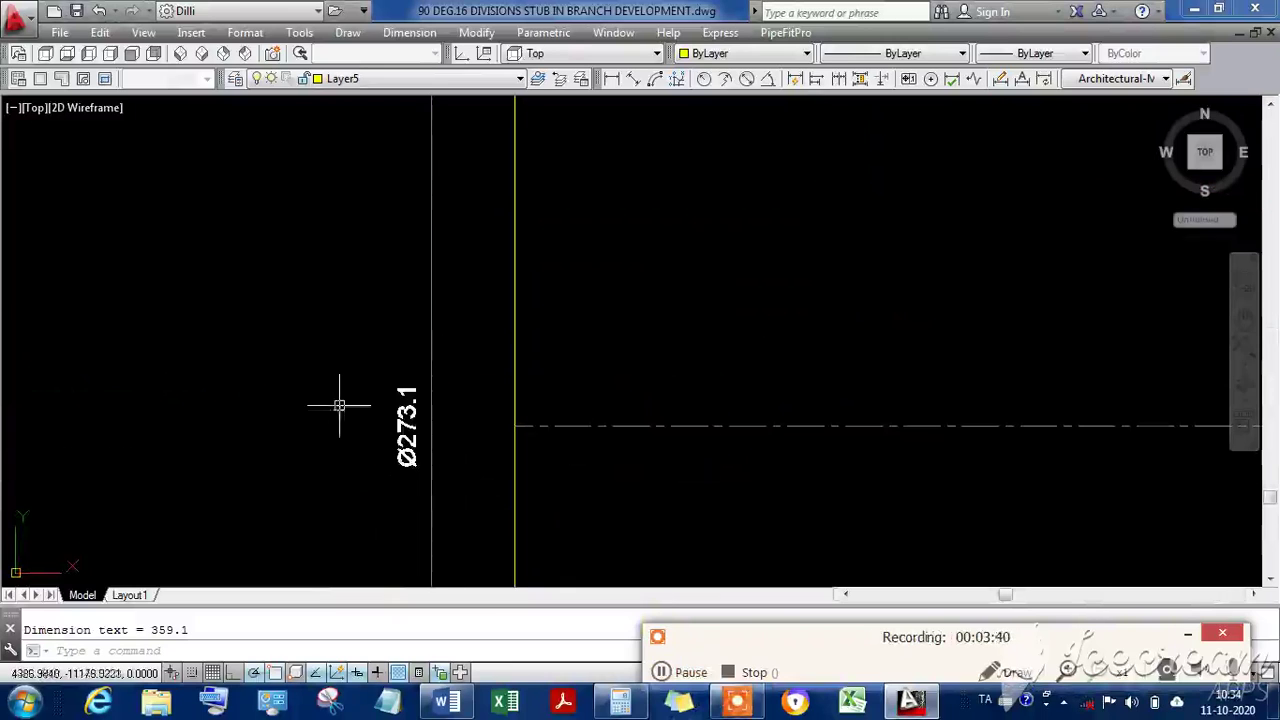
scroll(383, 421, down, 5)
middle_drag(648, 208, 563, 290)
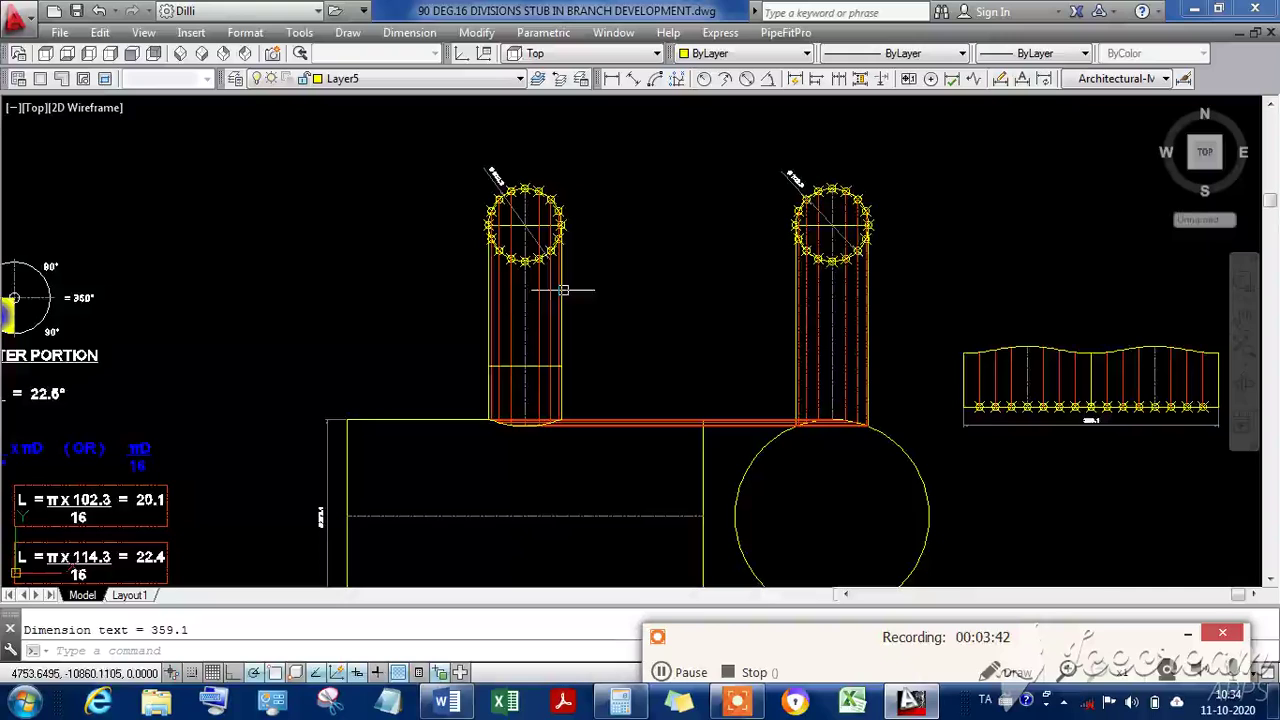
scroll(483, 166, up, 6)
scroll(482, 248, down, 3)
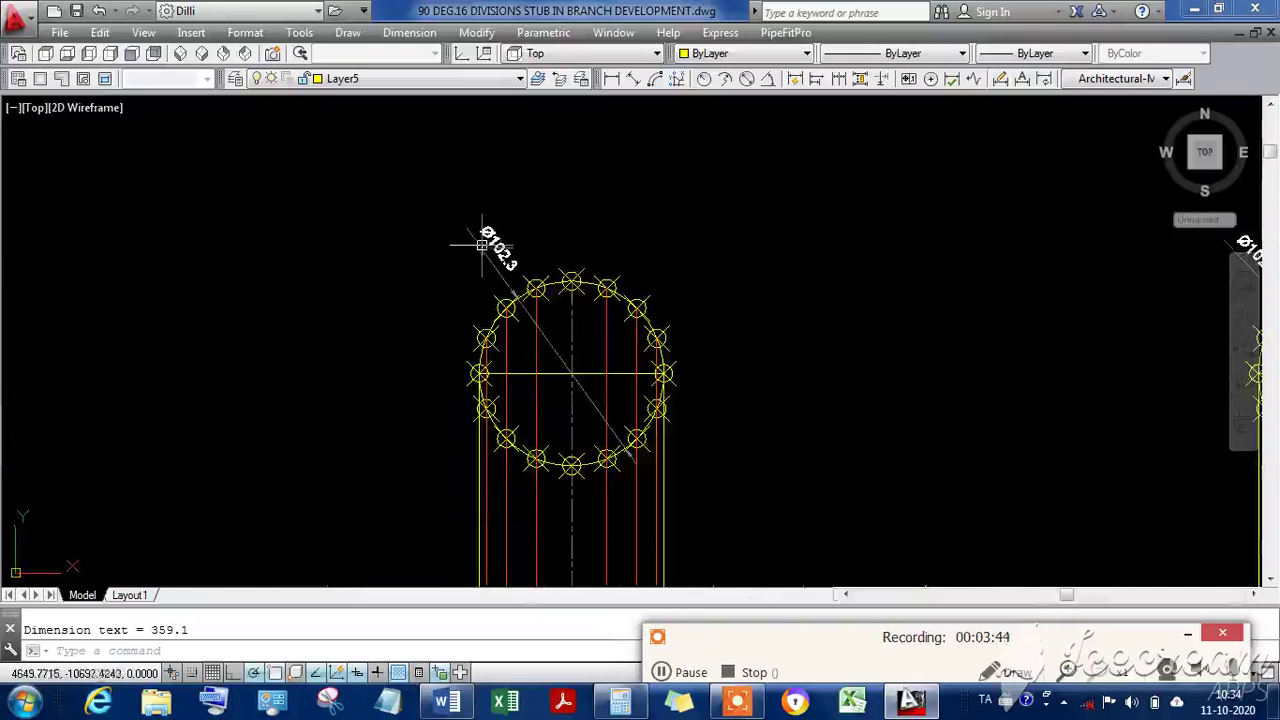
scroll(505, 511, down, 4)
Examine the intersection curve on the front-view header and the finished flat pattern with its length dimension.
scroll(740, 480, up, 4)
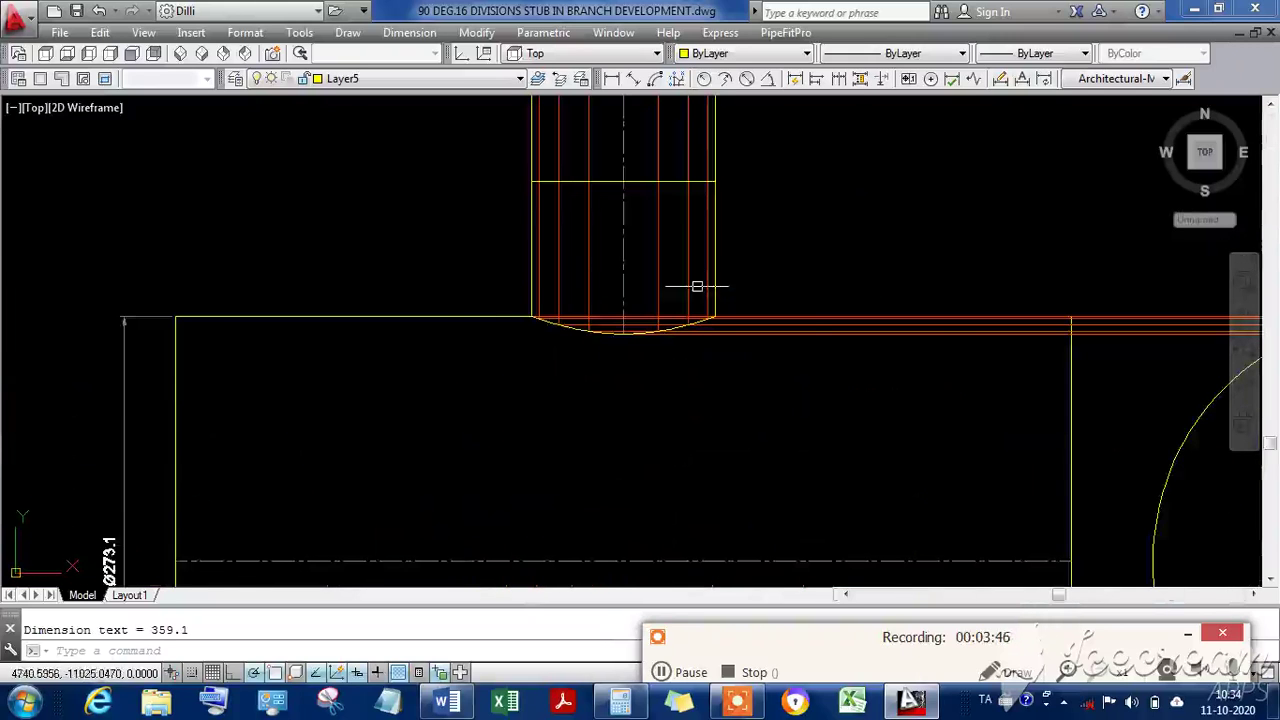
scroll(786, 274, up, 2)
scroll(377, 402, down, 5)
scroll(453, 370, up, 4)
scroll(367, 429, up, 2)
middle_drag(415, 424, 593, 350)
scroll(855, 345, up, 4)
scroll(823, 349, down, 3)
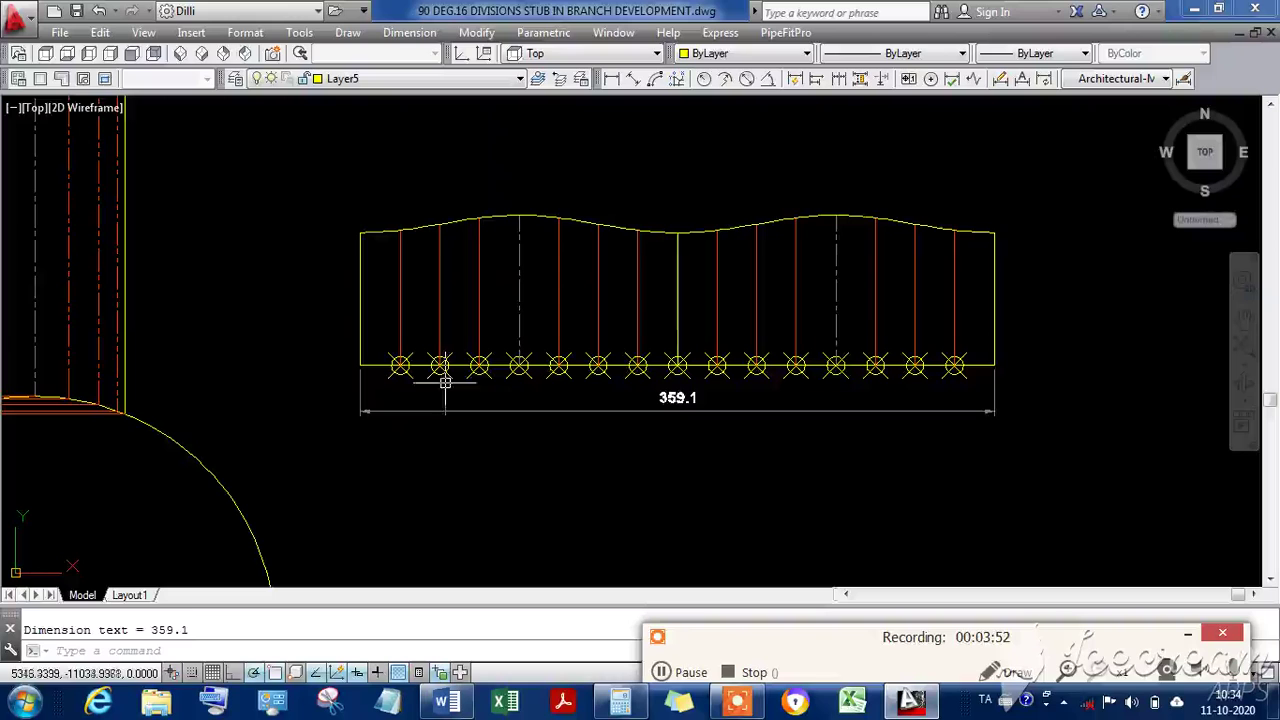
Check the flat pattern's length dimension against the branch OD and branch pipe circumference in the Word notes.
scroll(714, 401, up, 2)
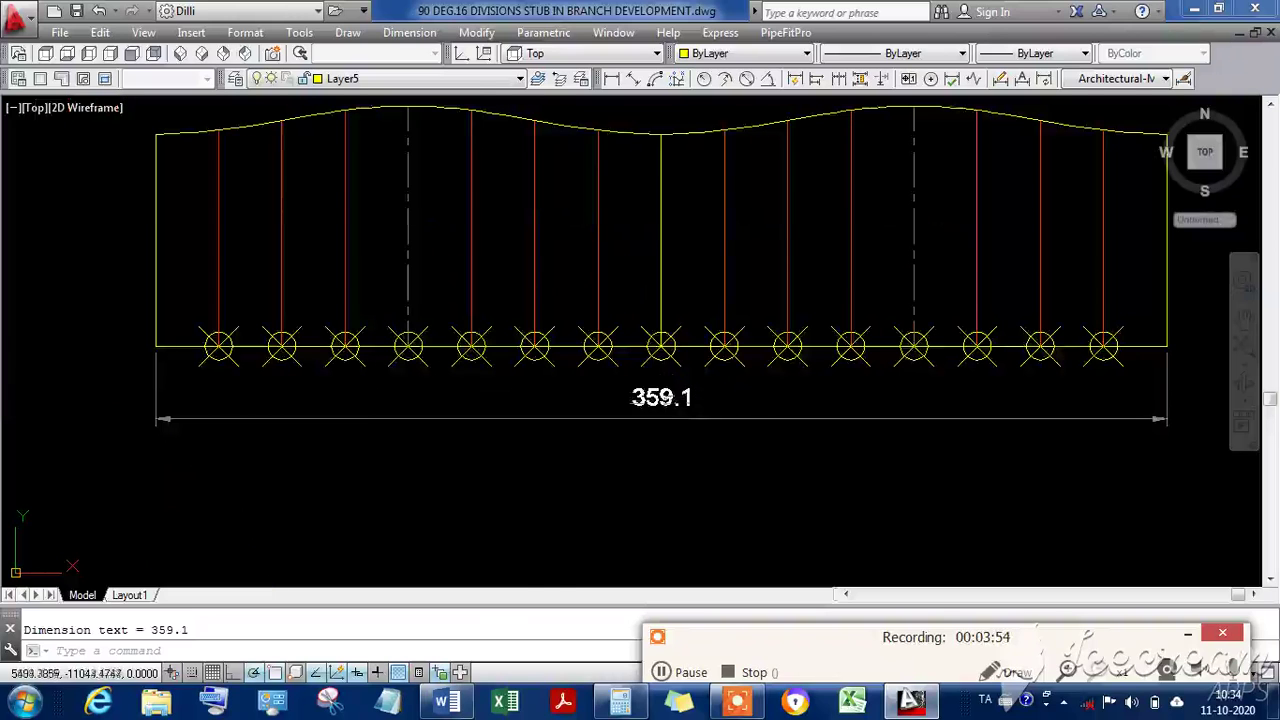
click(441, 700)
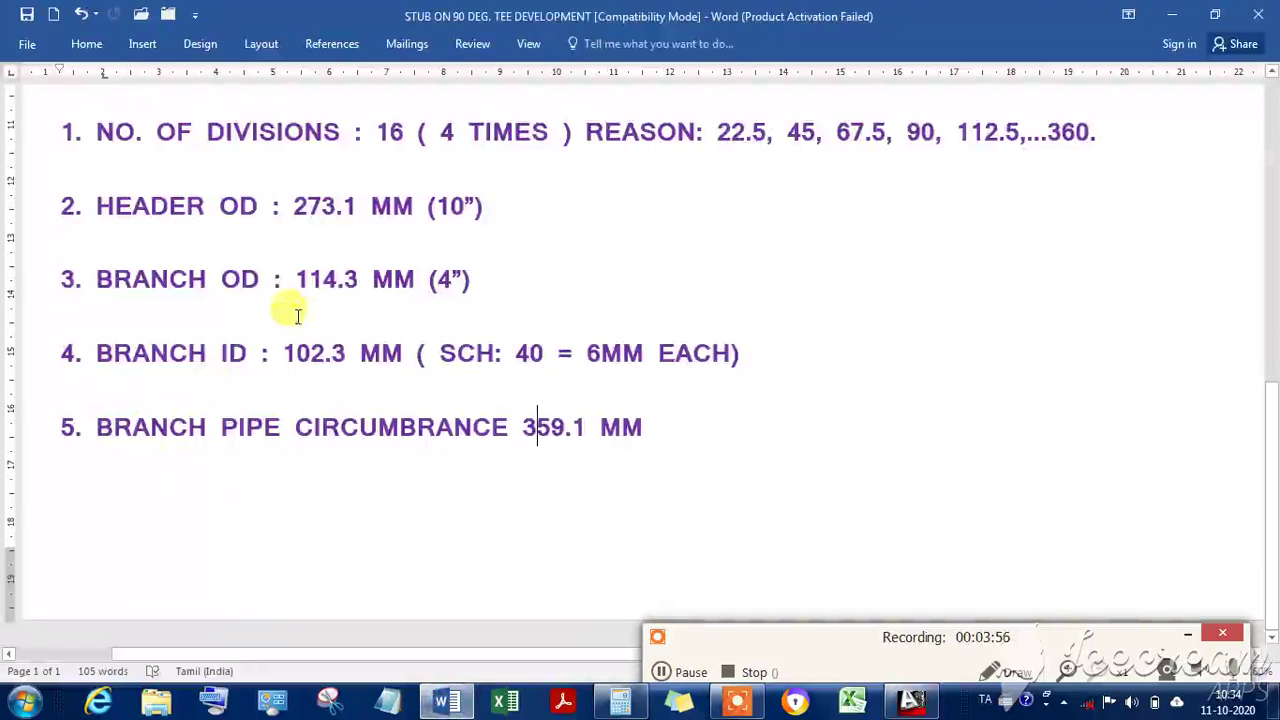
drag(274, 281, 368, 285)
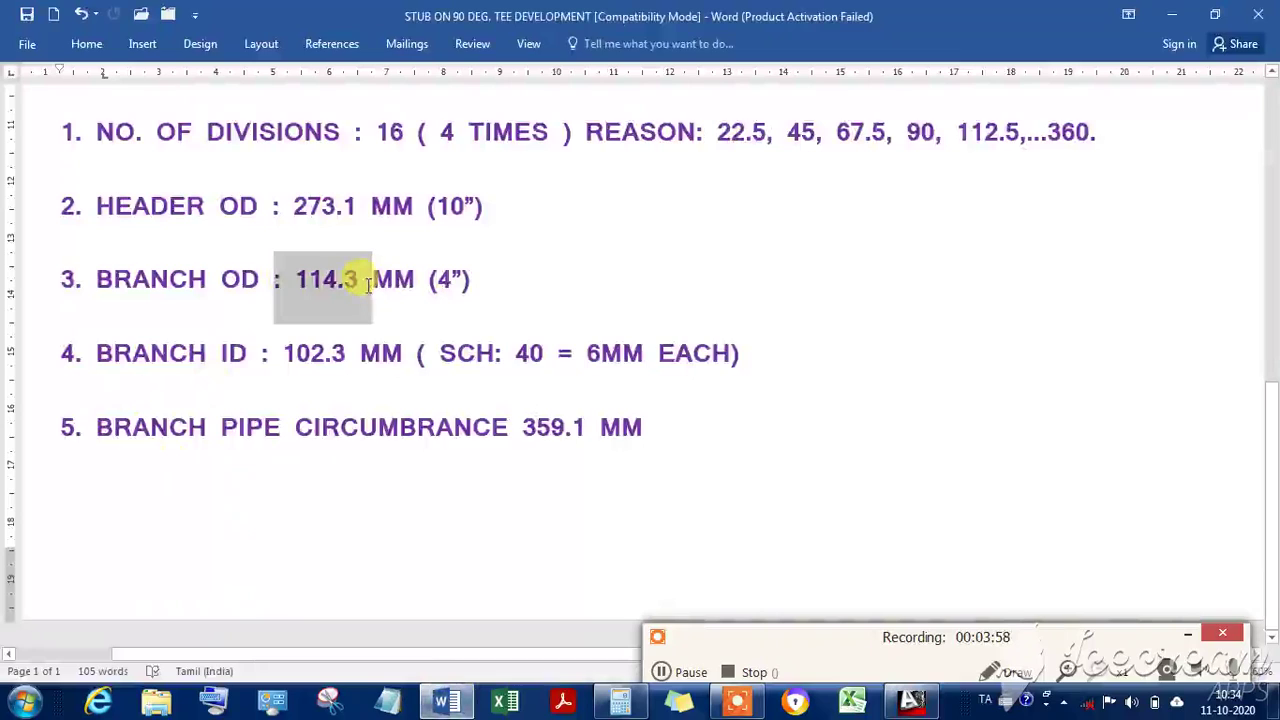
drag(521, 427, 592, 430)
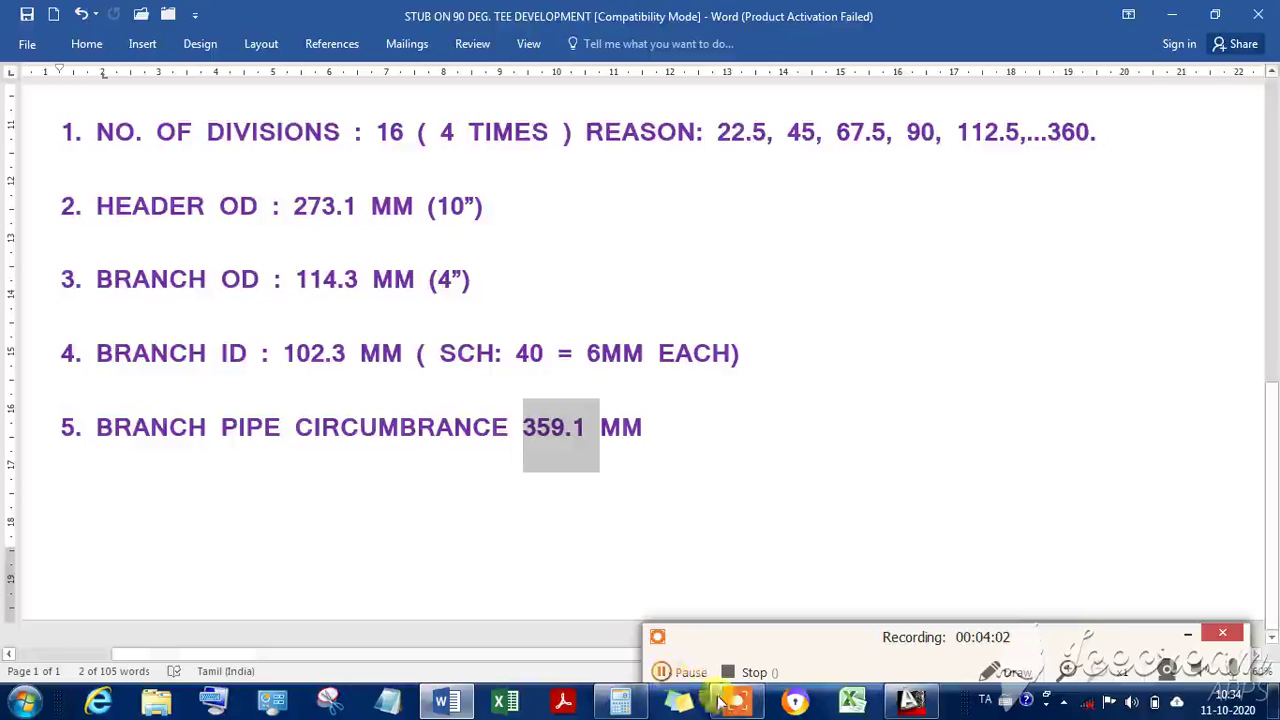
Return to AutoCAD and examine the front-view branch's horizontal reference line, its intersection curve with the header and the dimensioned flat pattern.
click(910, 700)
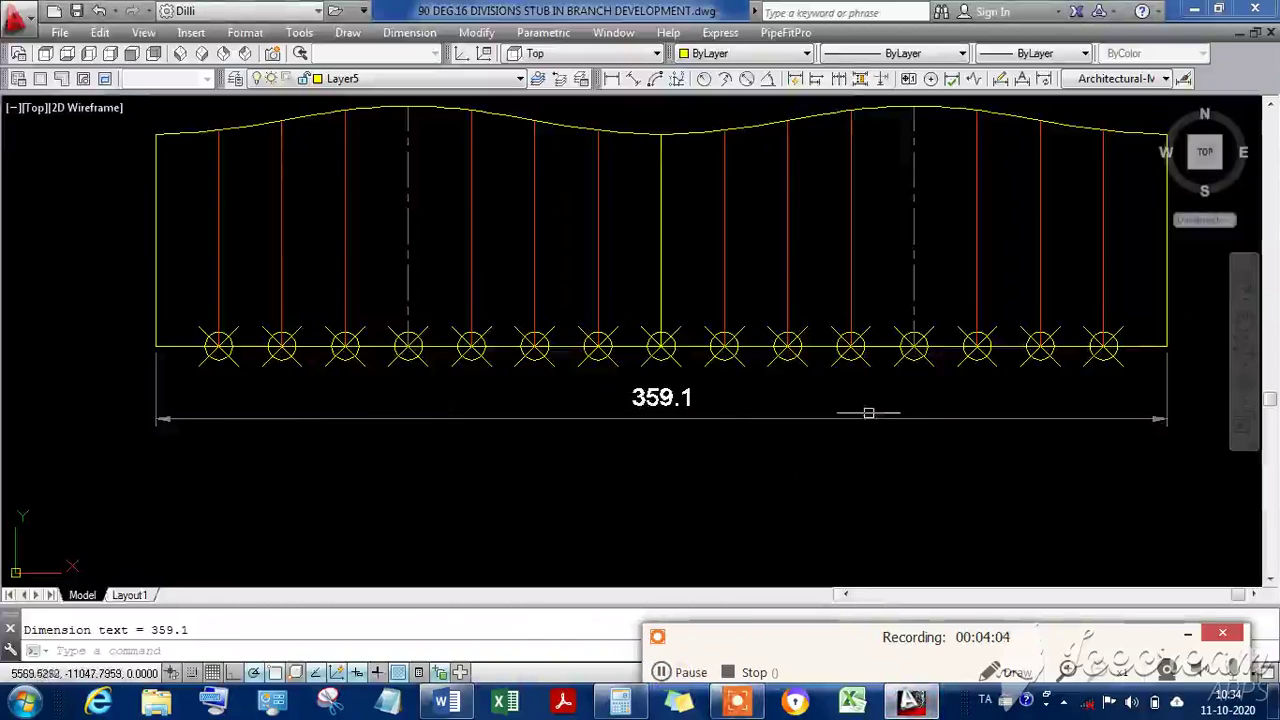
scroll(583, 423, down, 6)
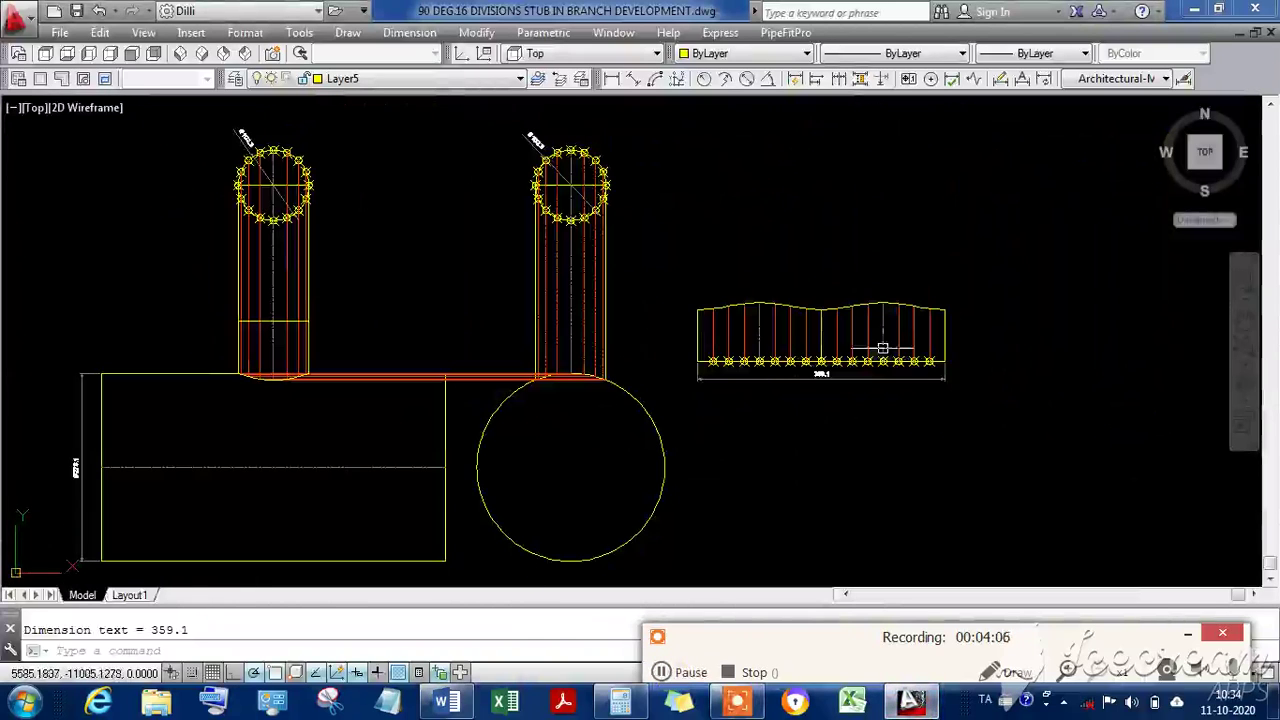
scroll(236, 367, up, 6)
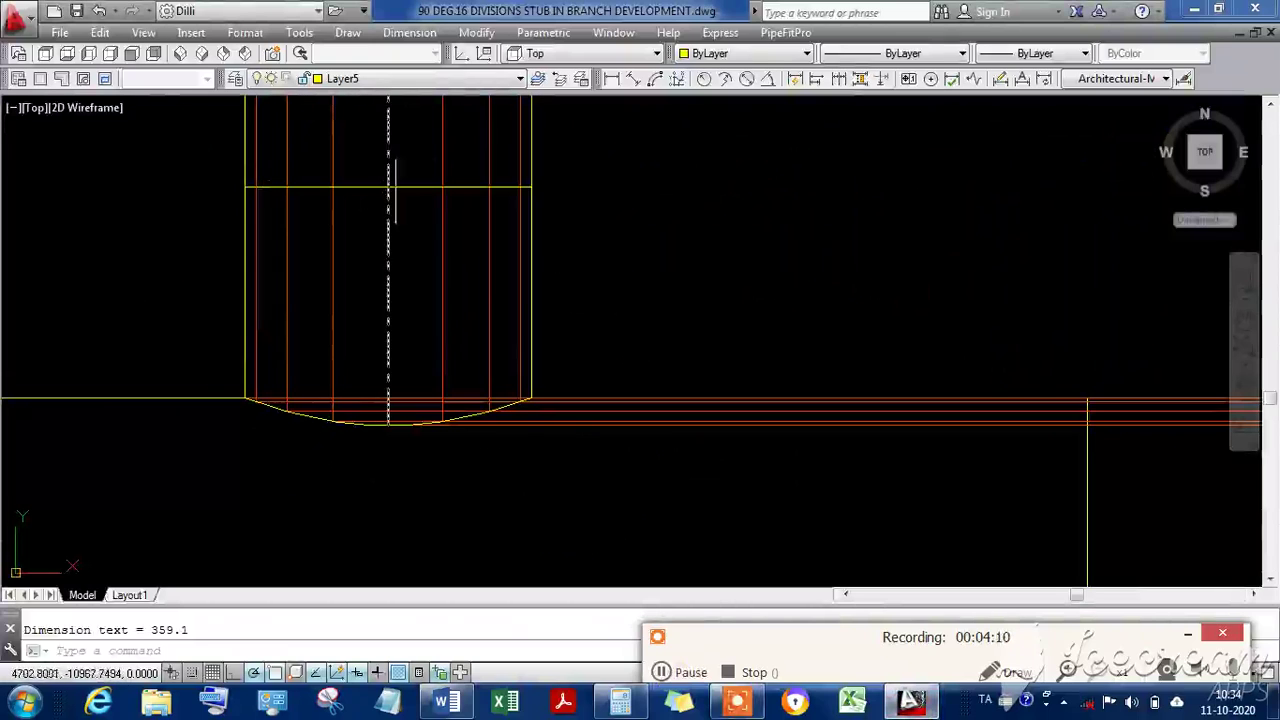
click(408, 186)
key(Escape)
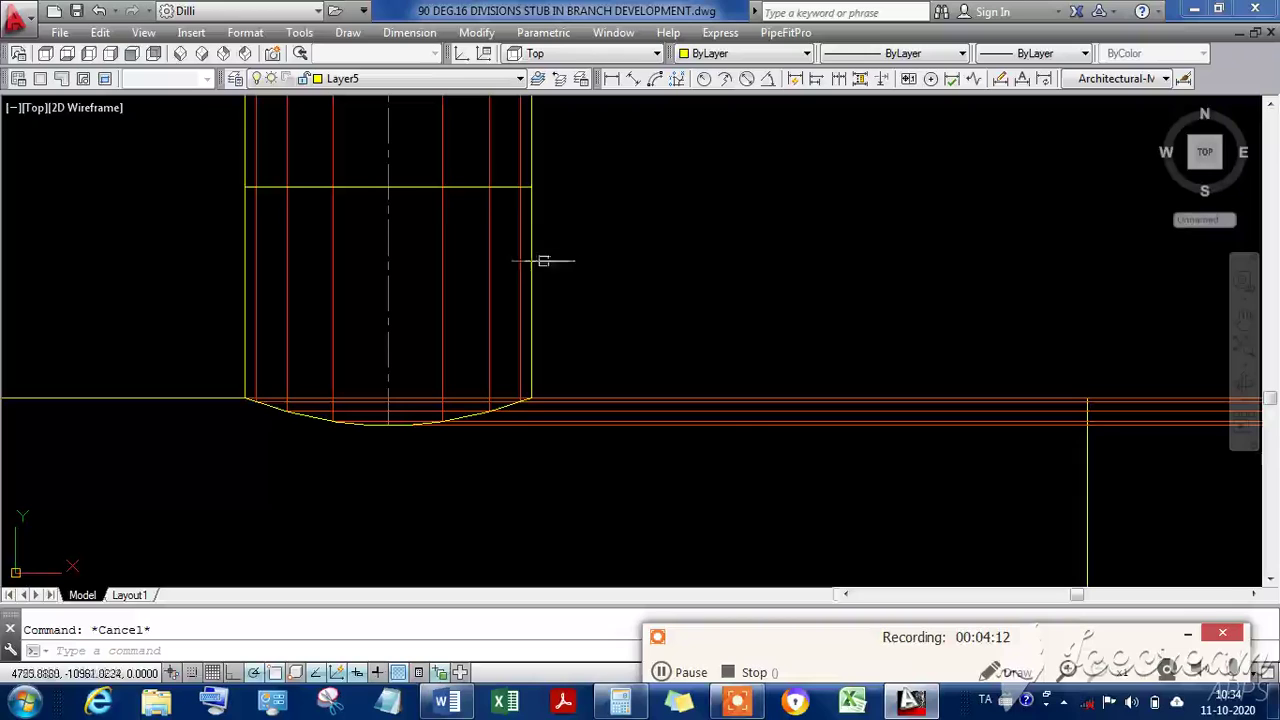
click(300, 186)
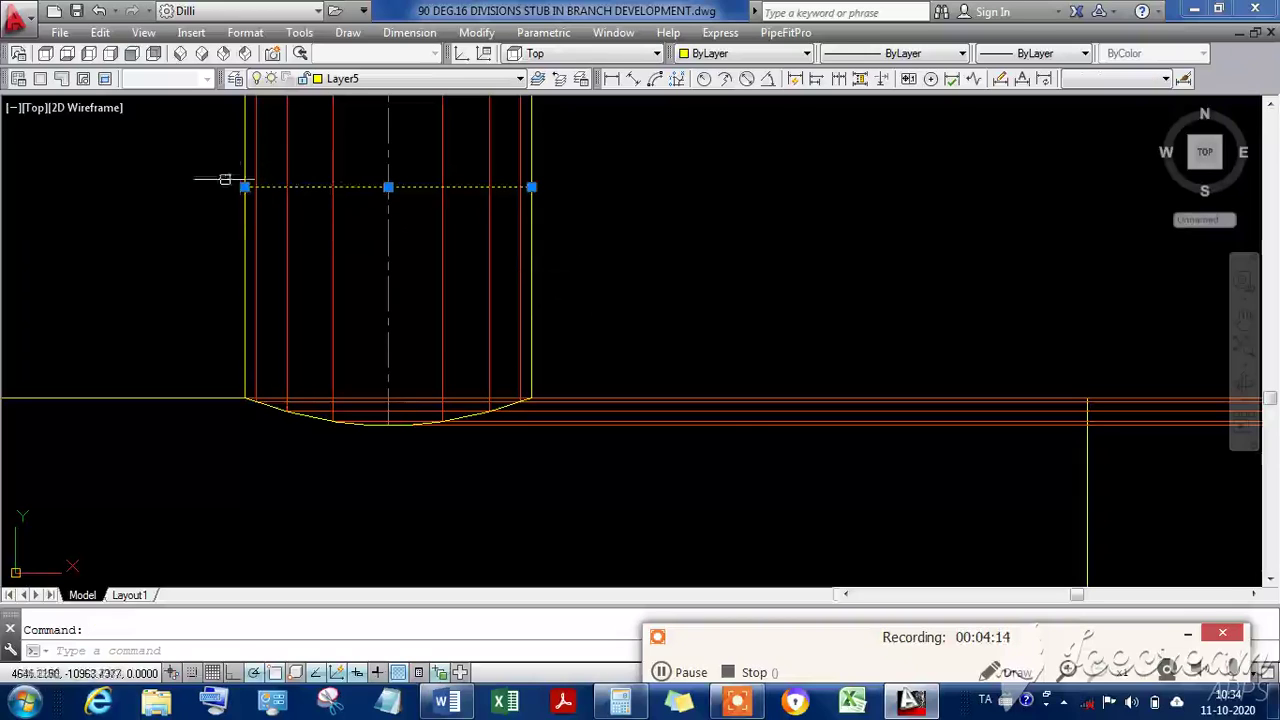
key(Escape)
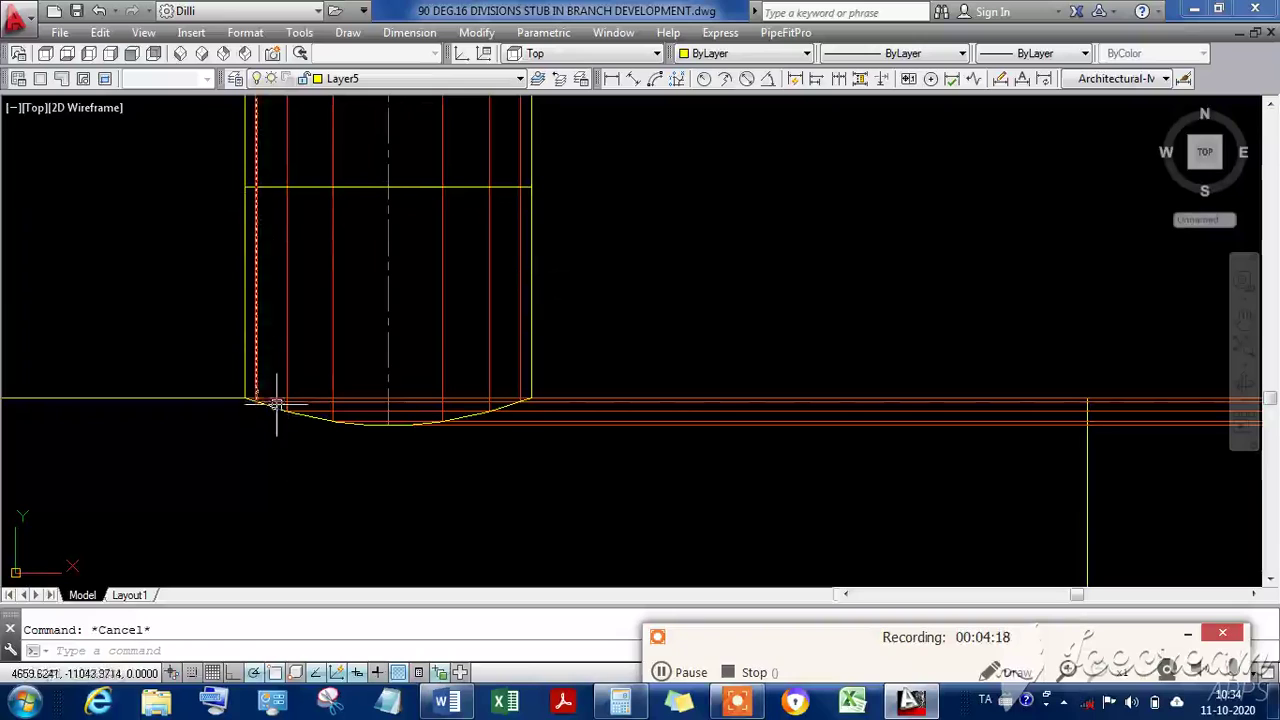
scroll(487, 405, down, 4)
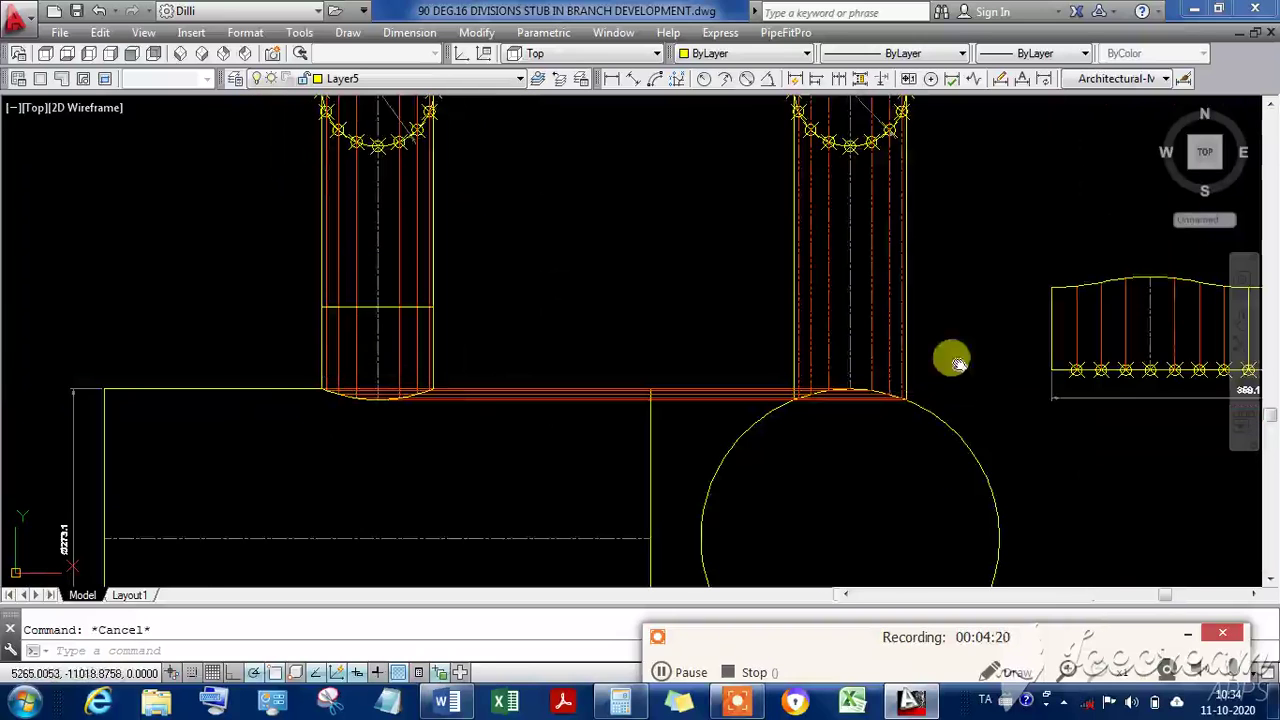
middle_drag(943, 357, 455, 345)
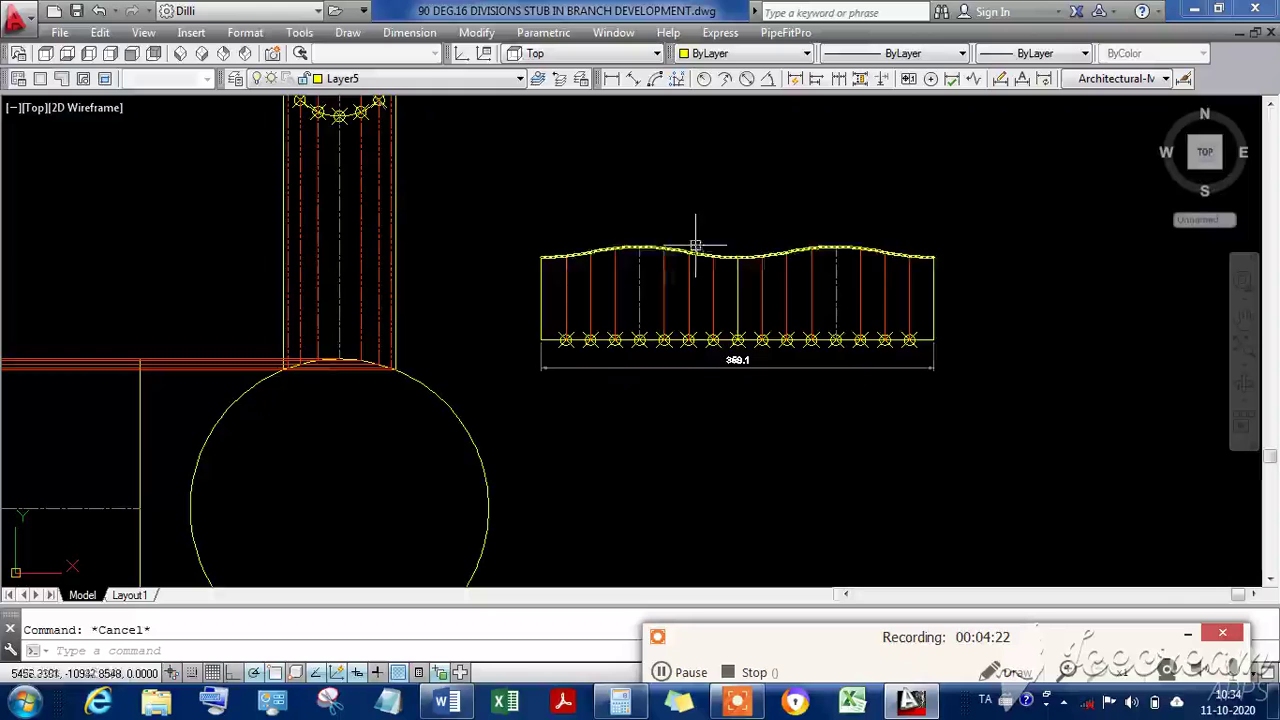
scroll(937, 257, up, 2)
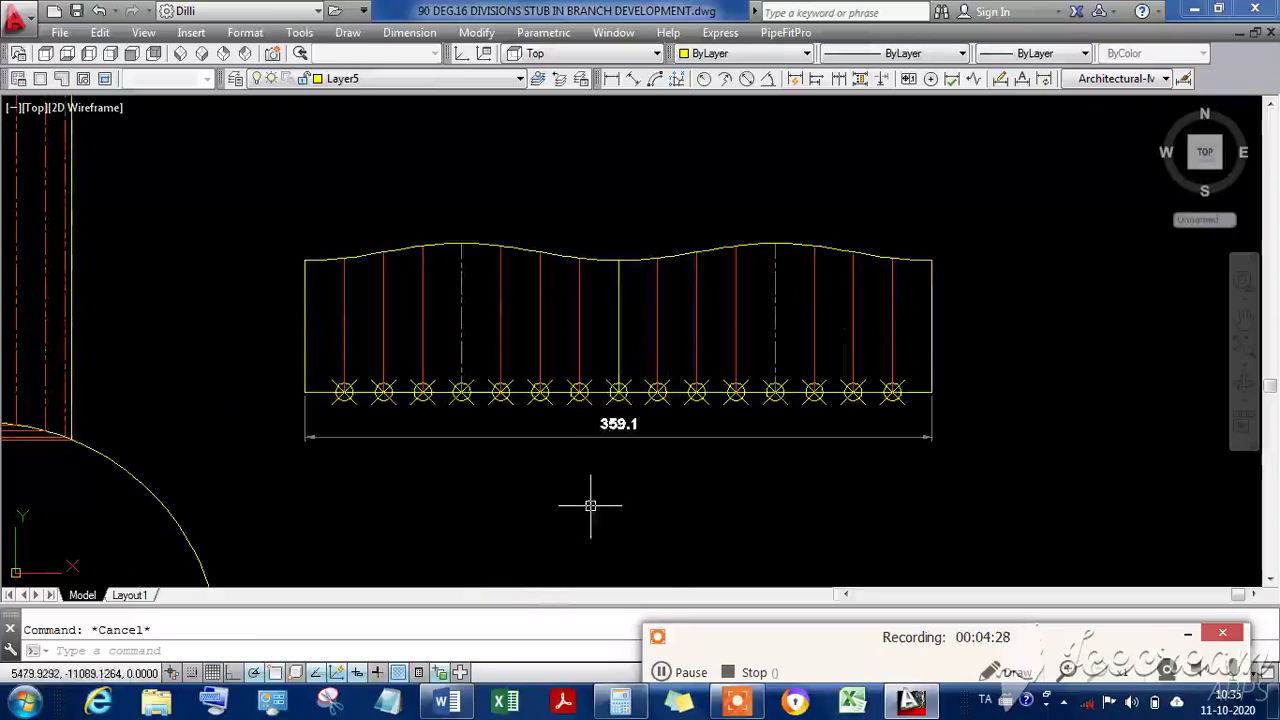
click(686, 678)
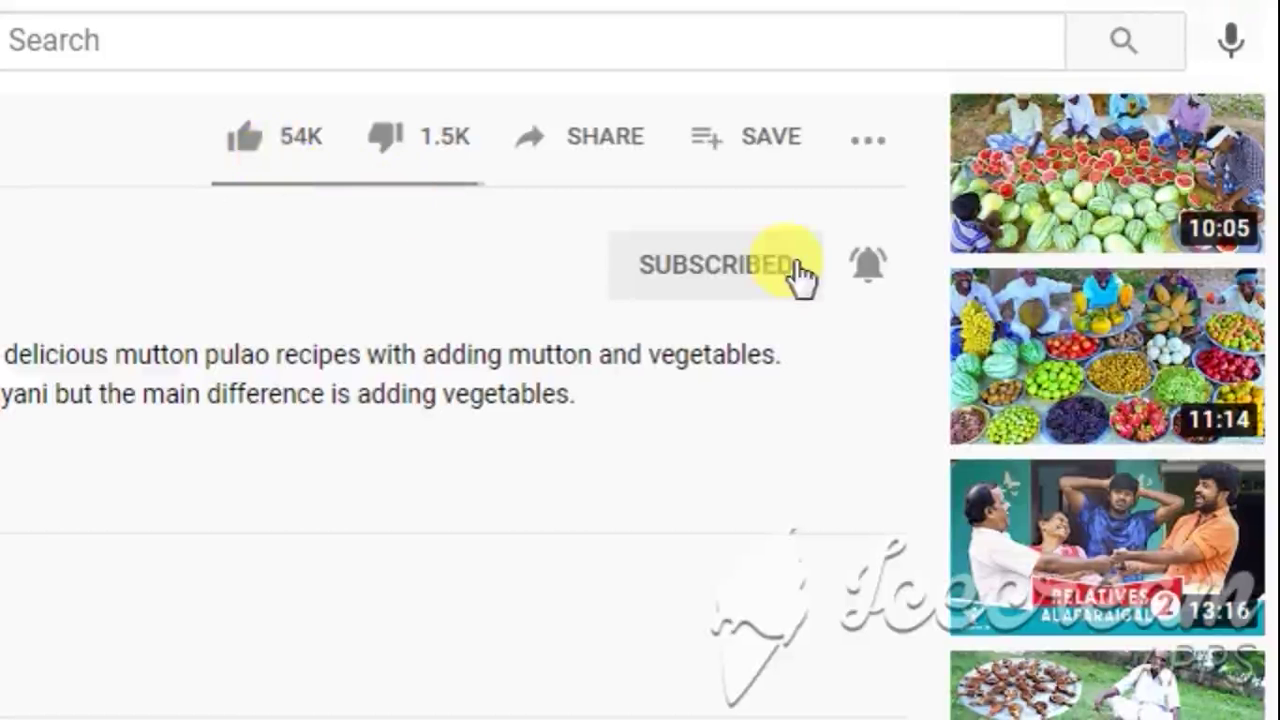
click(884, 270)
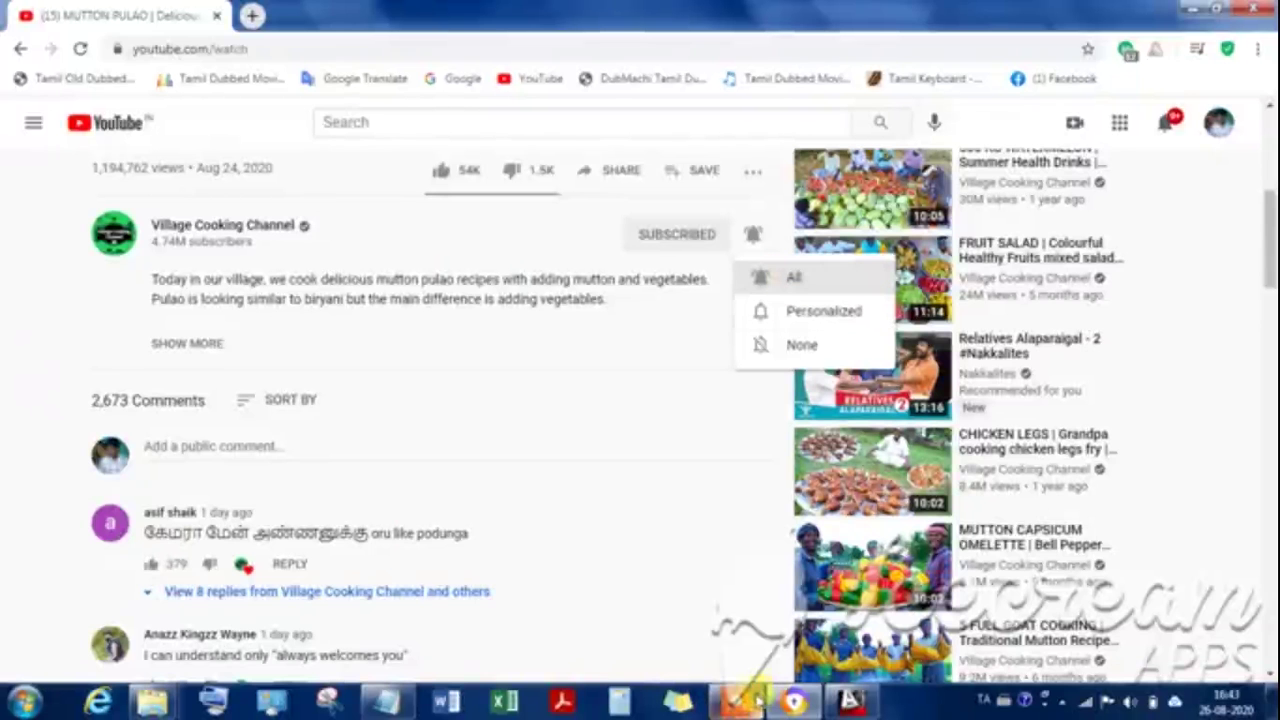
click(754, 701)
click(691, 677)
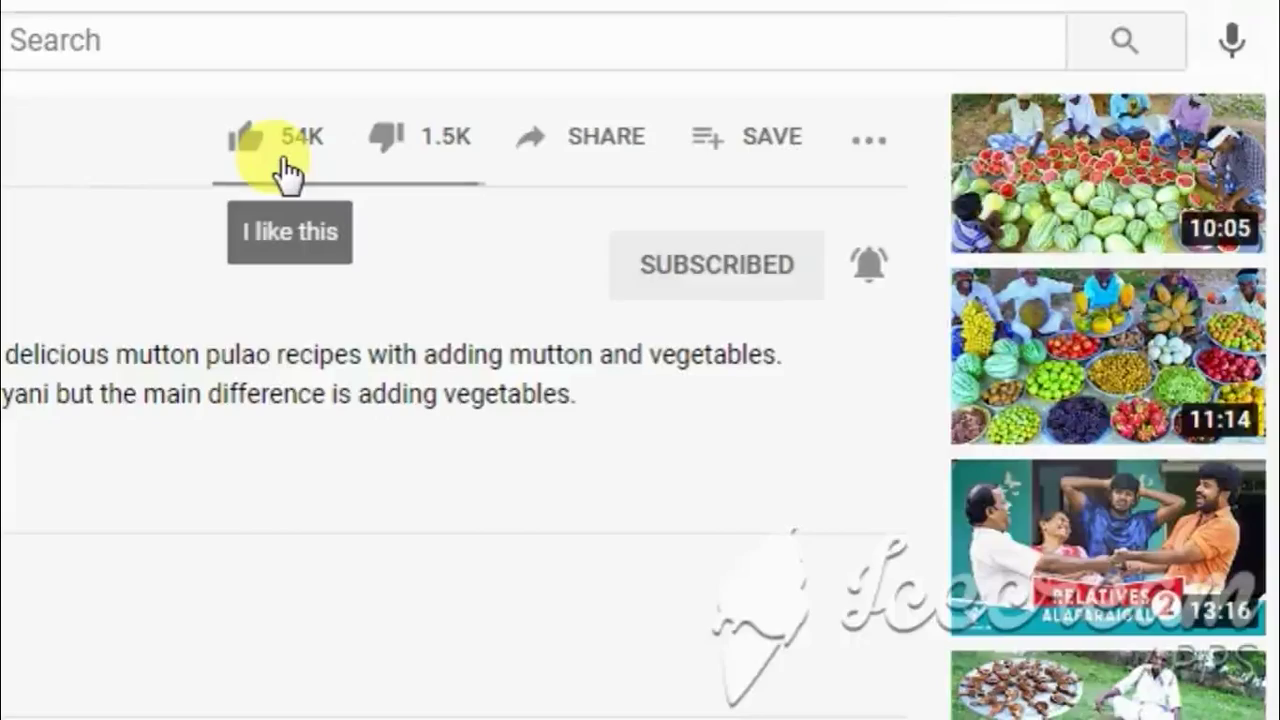